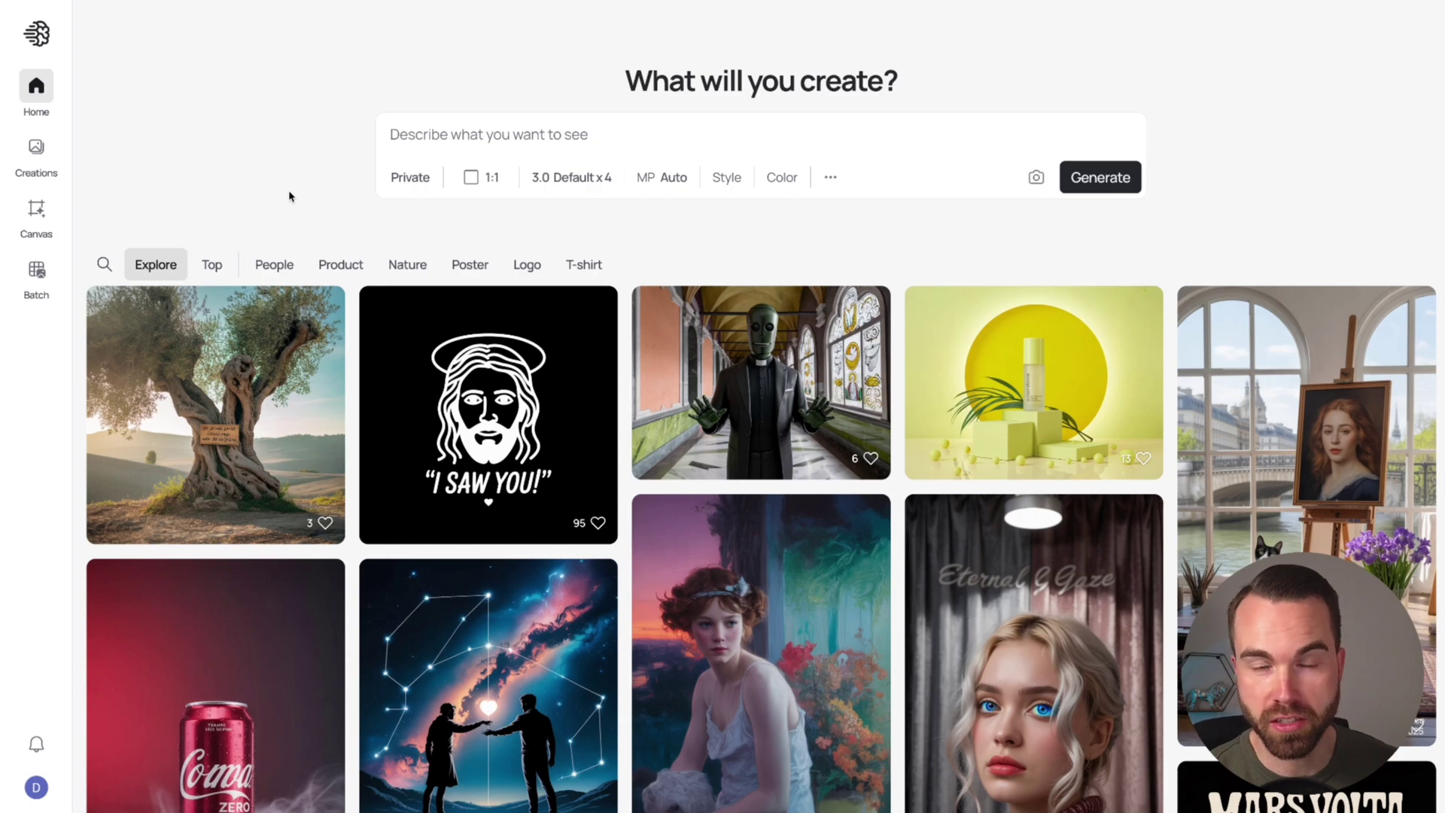
Step: Browse the community image gallery and search it for "mockup"
scroll(474, 229, "down", 15)
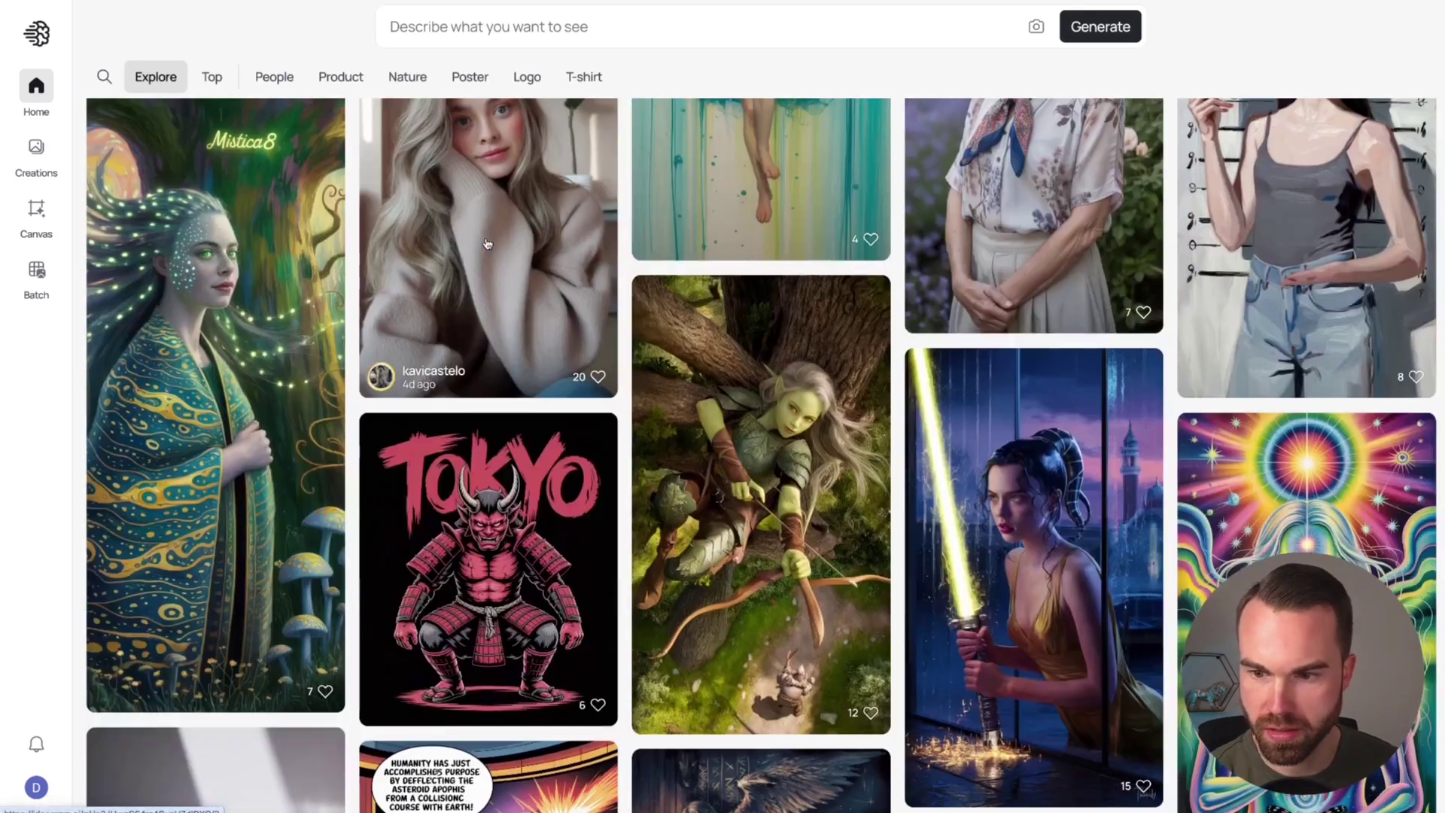
scroll(487, 243, "down", 5)
scroll(487, 243, "up", 20)
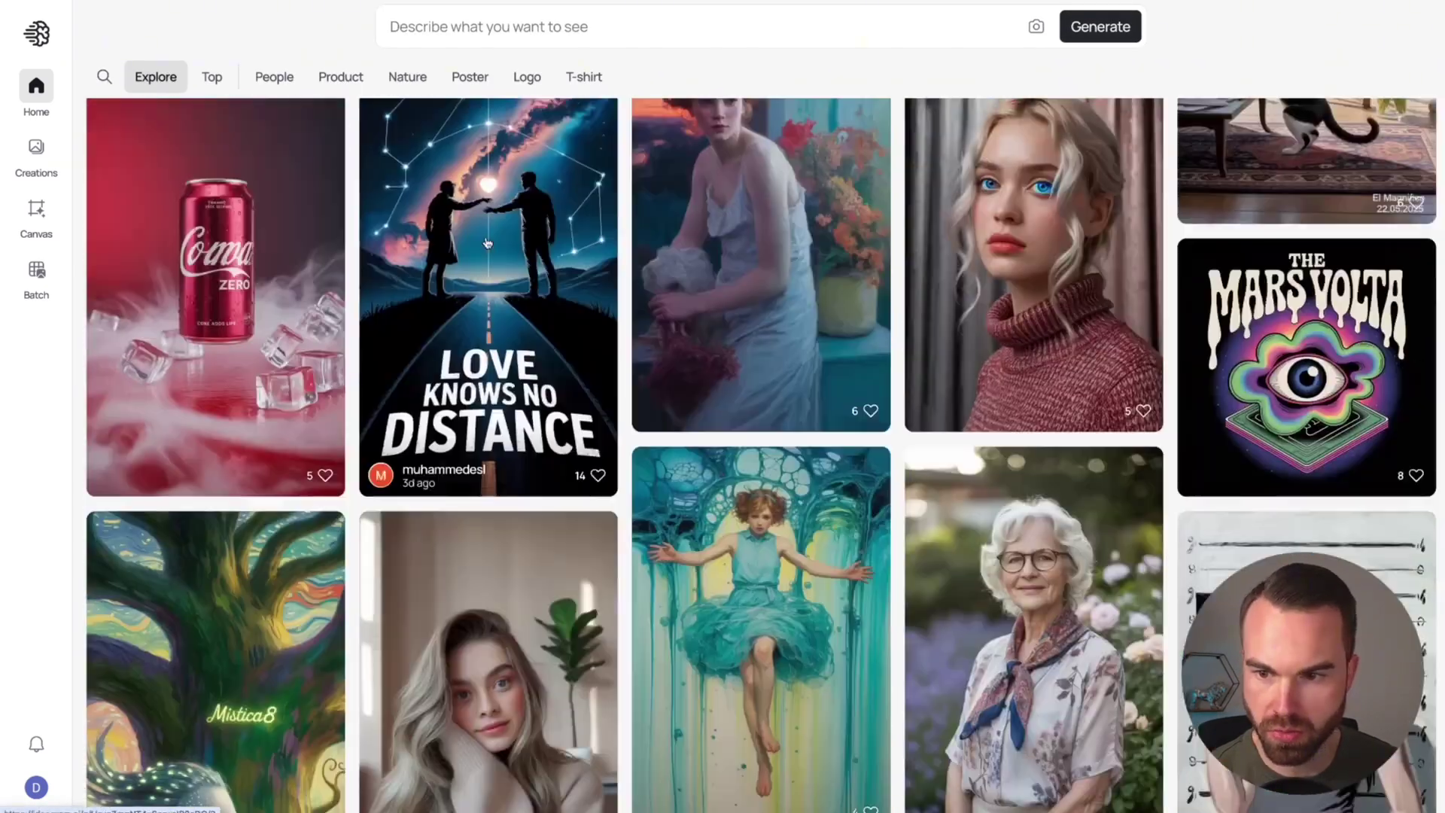
scroll(487, 243, "up", 1)
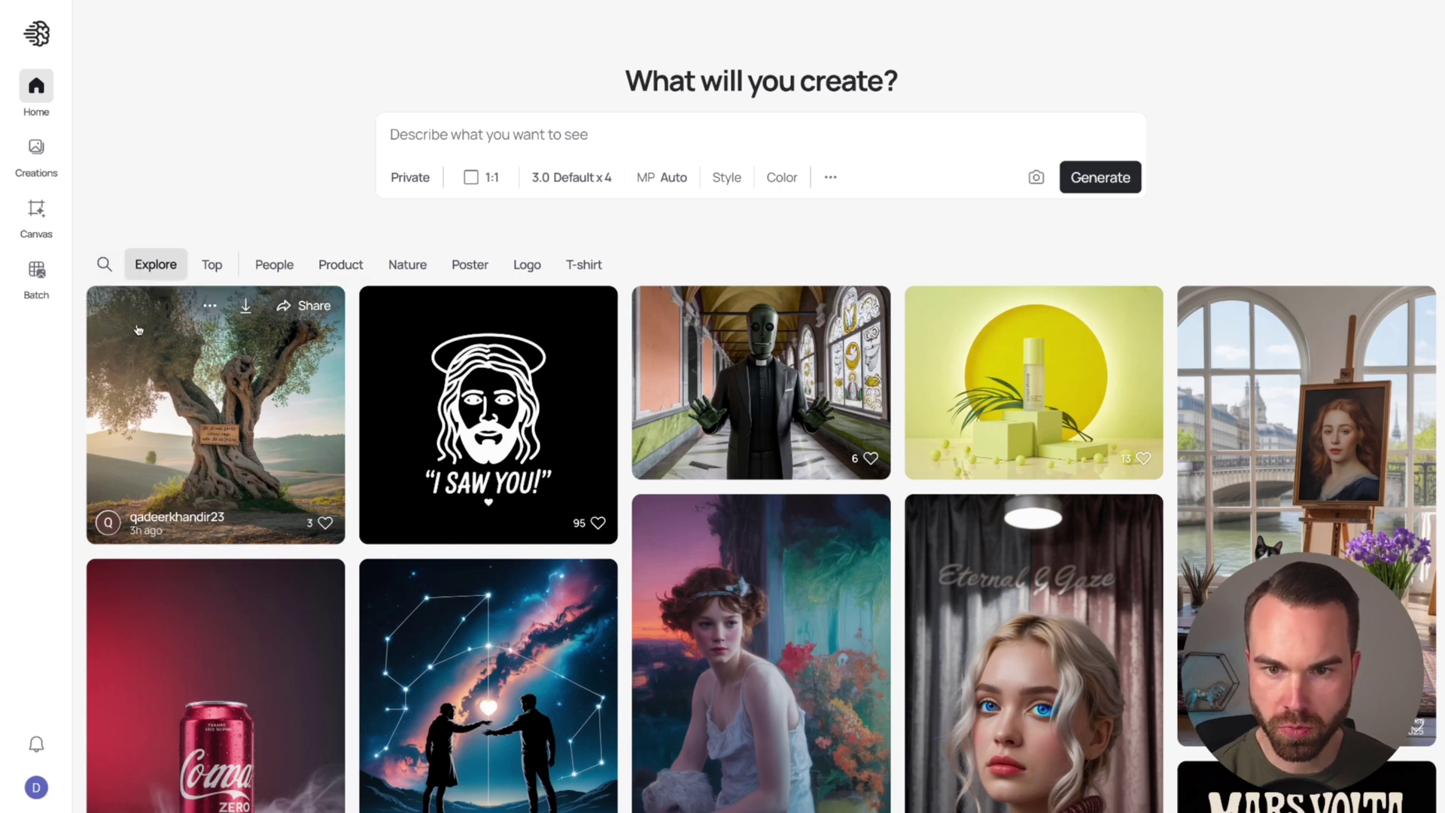
left_click(104, 265)
type("mockou")
key("BackSpace")
key("BackSpace")
type("up")
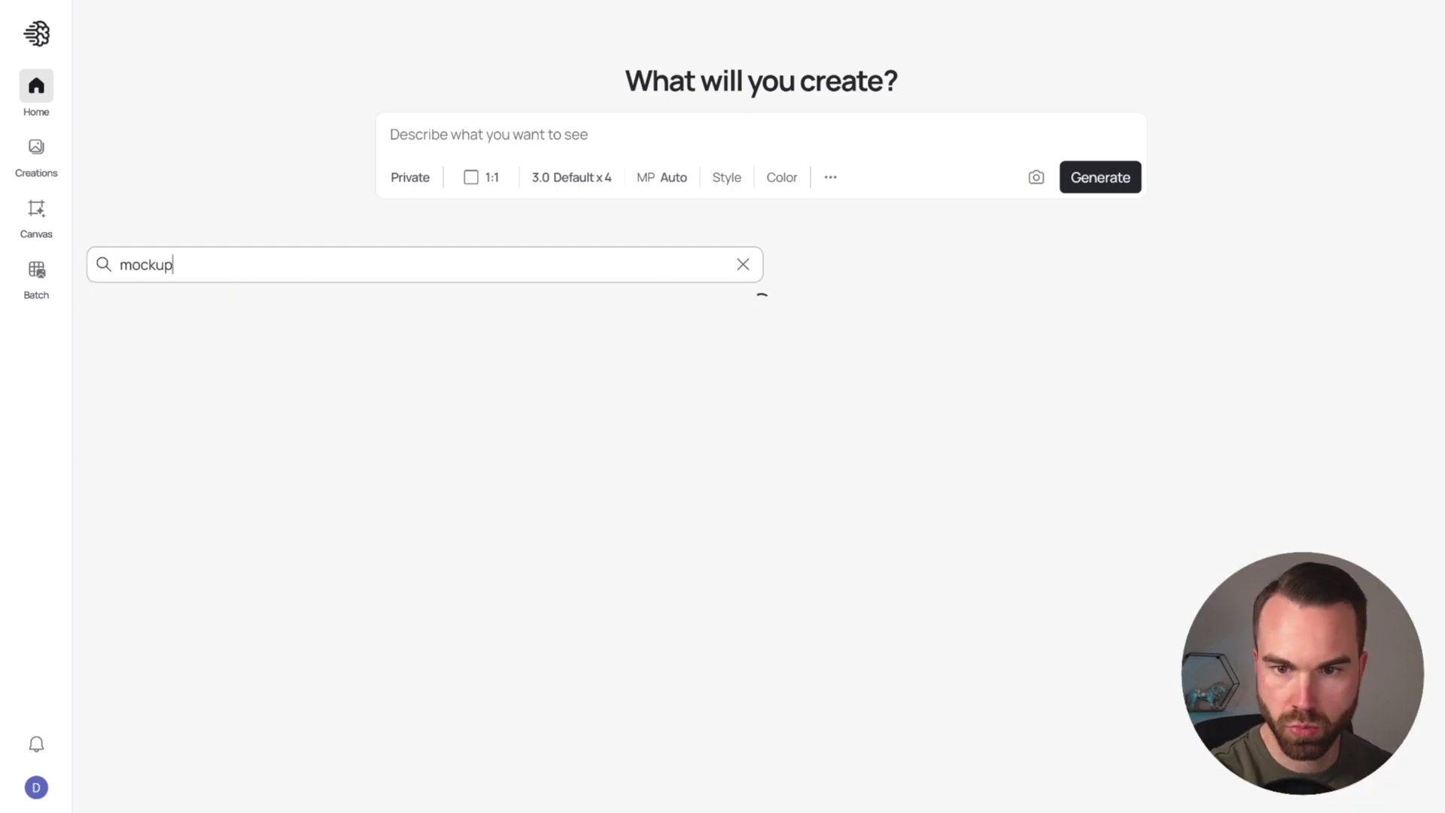
Step: Browse the gallery's mockup results for t-shirt and product mockup examples
scroll(352, 226, "down", 6)
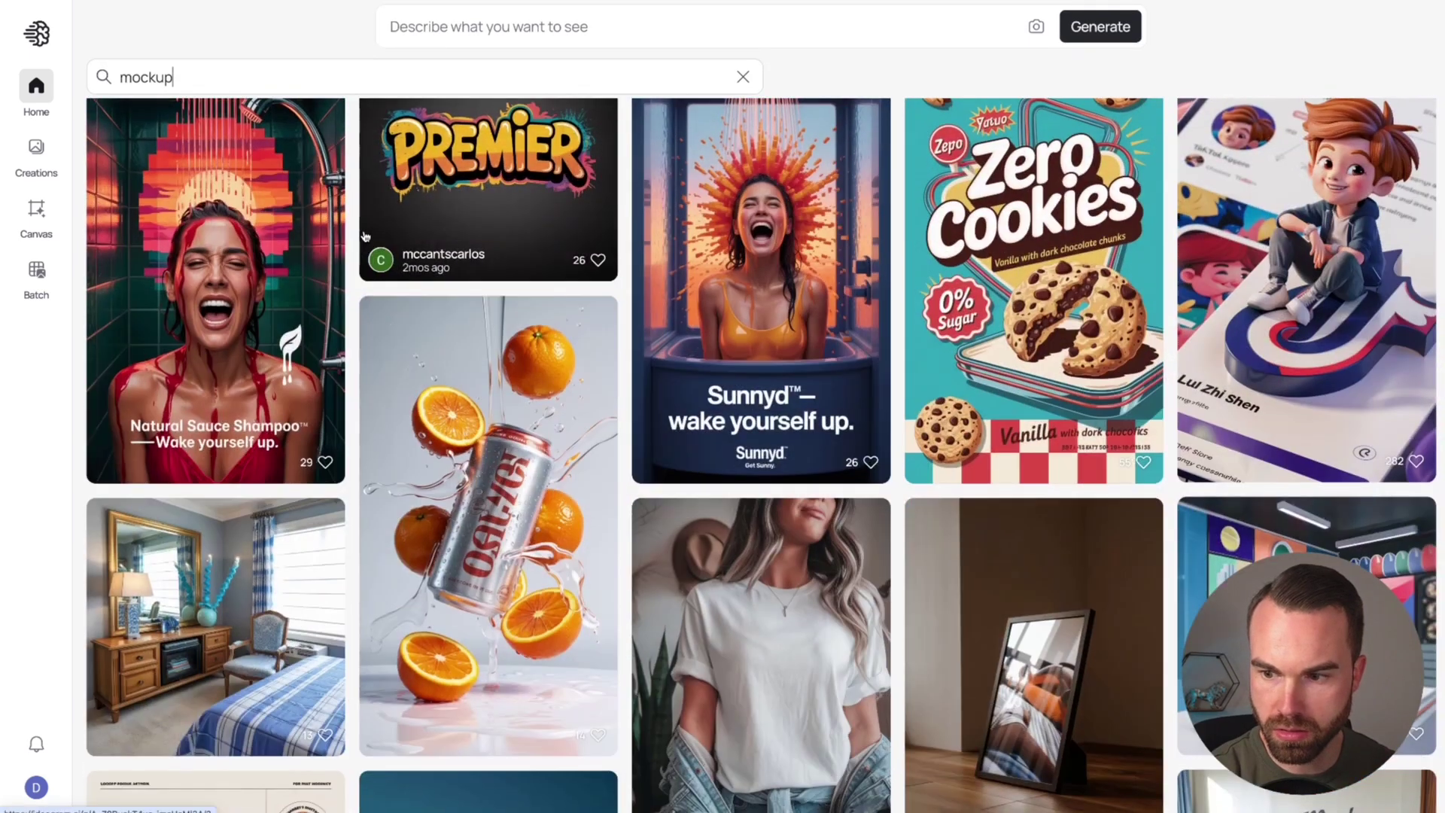
scroll(354, 245, "down", 1)
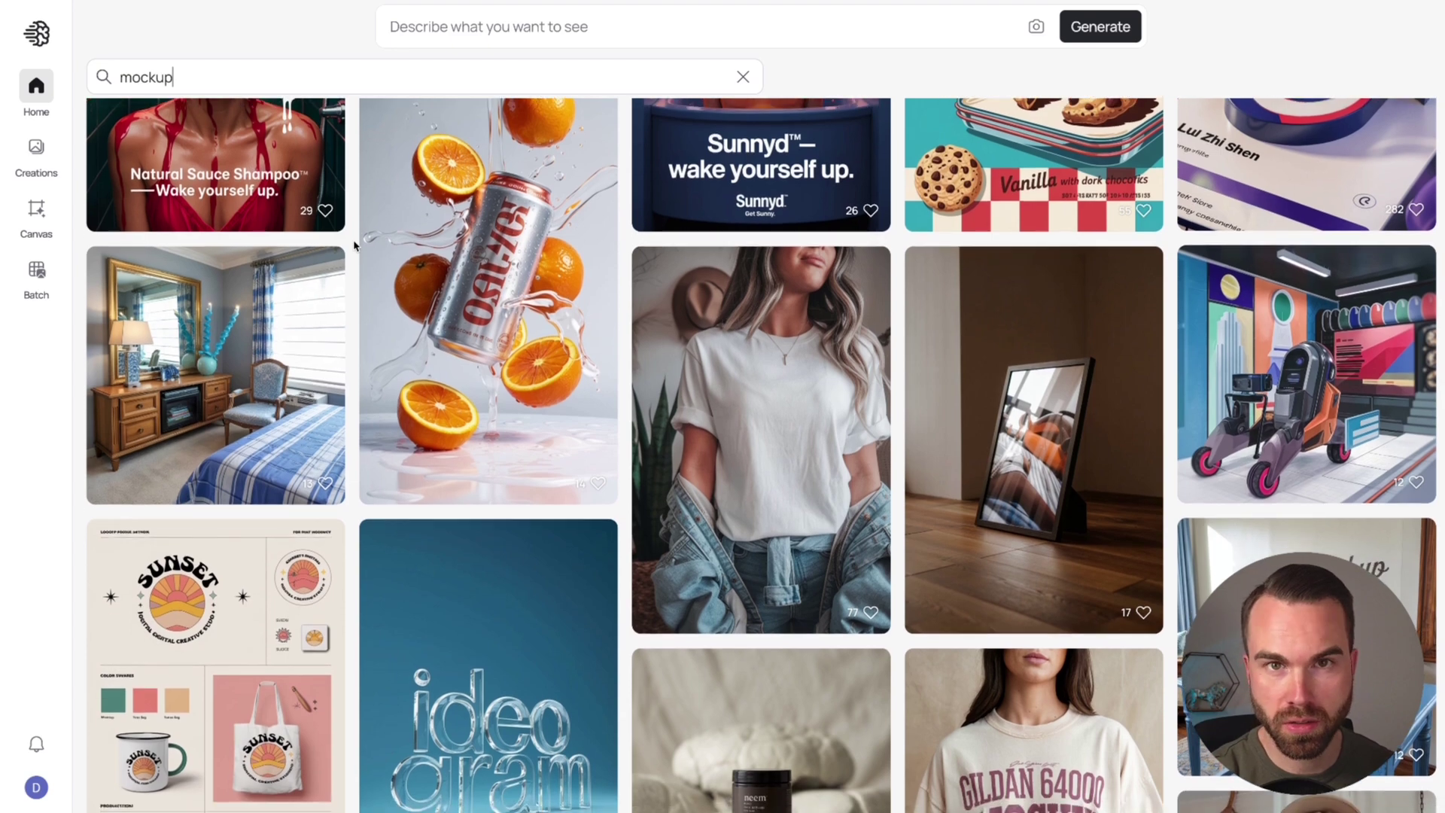
scroll(354, 244, "down", 7)
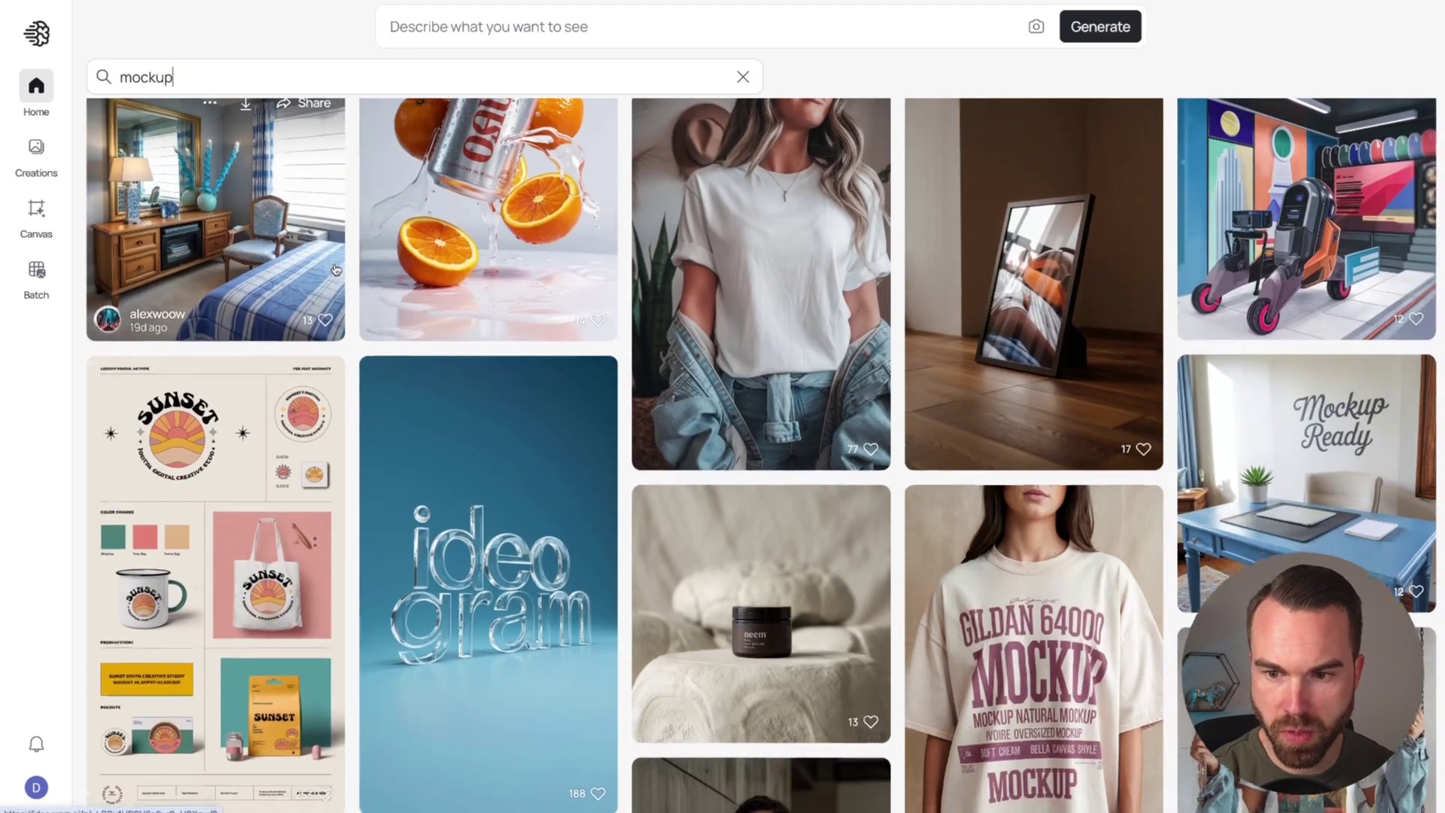
scroll(335, 271, "down", 3)
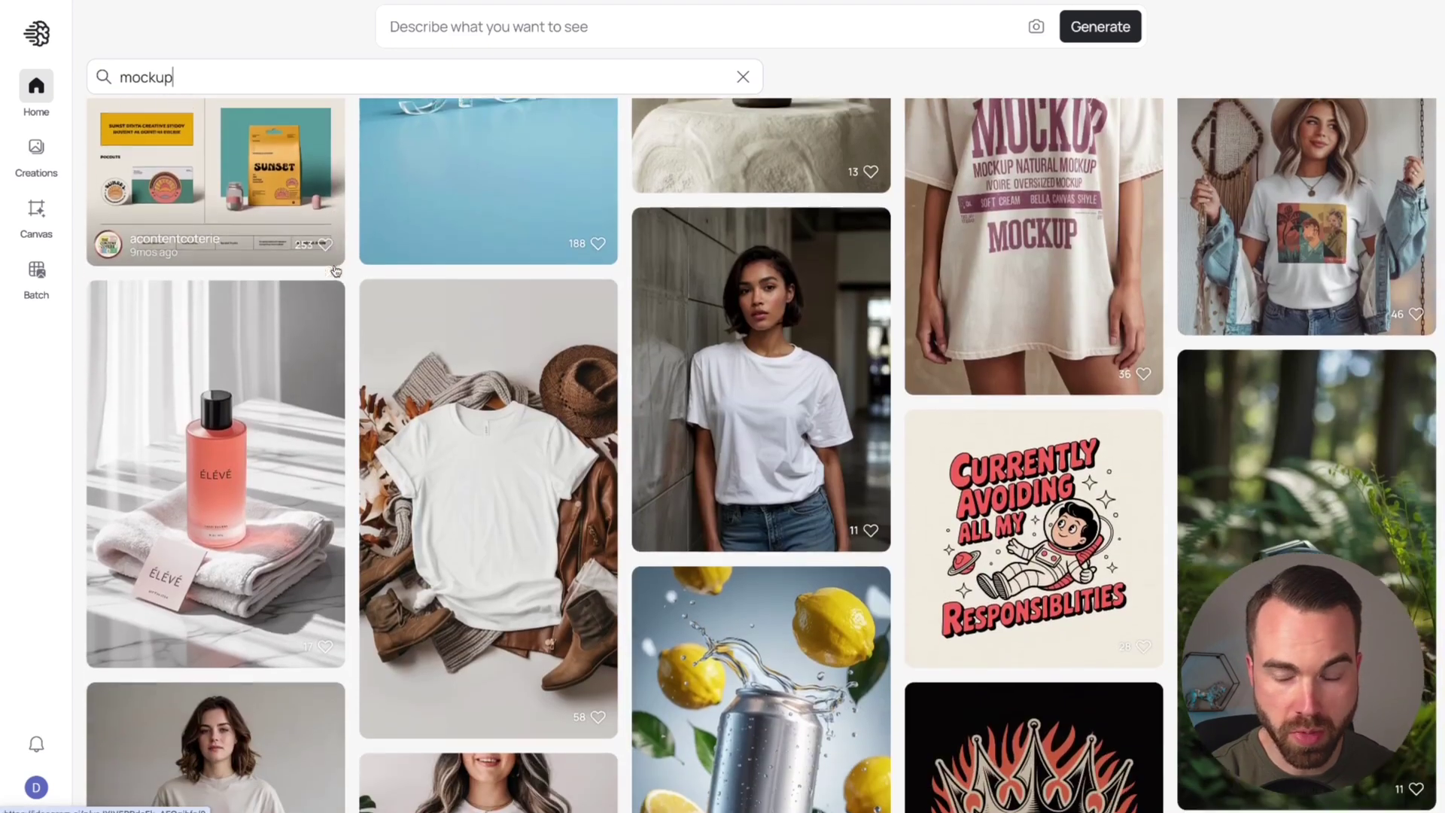
scroll(356, 217, "down", 1)
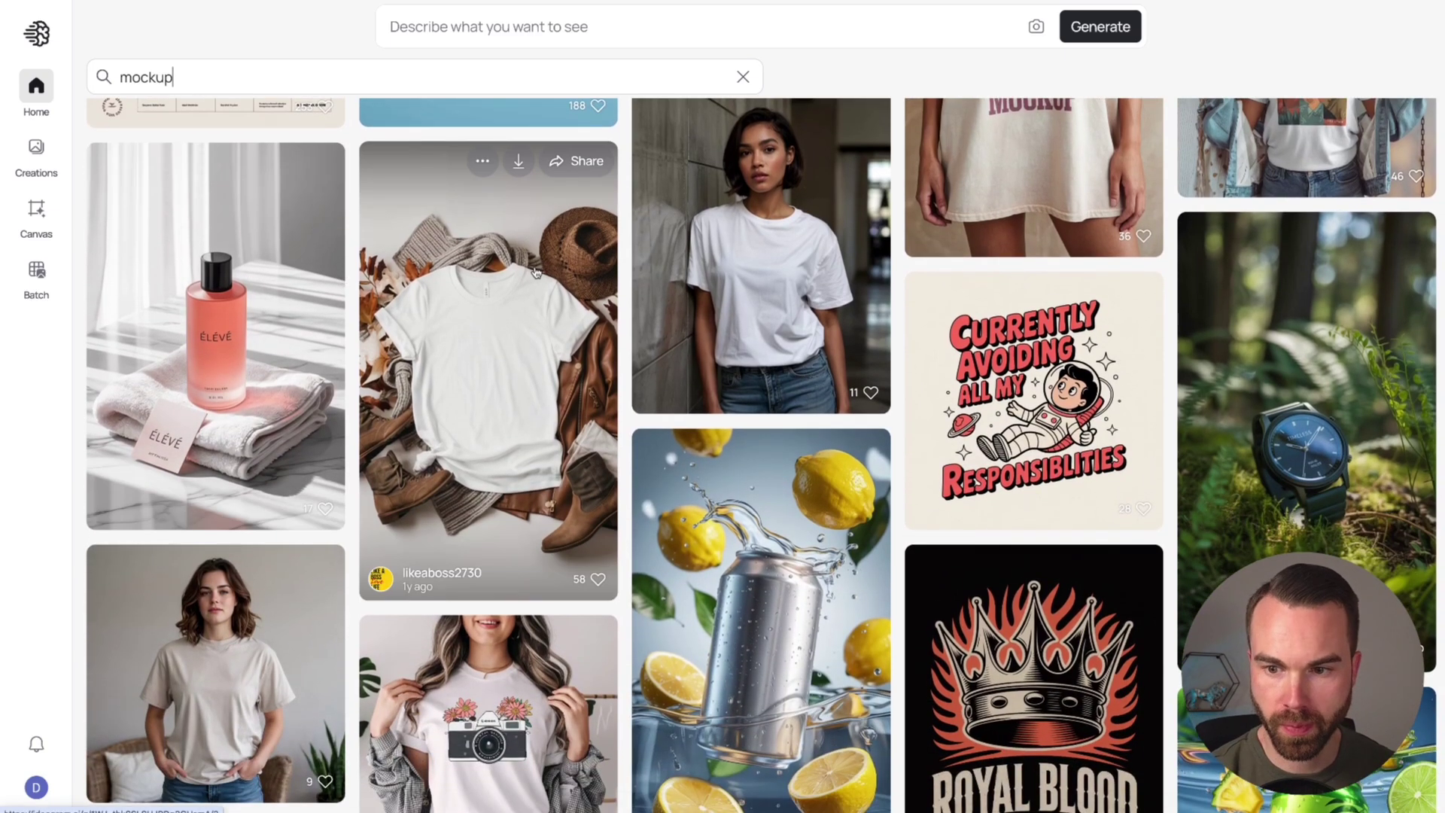
scroll(530, 272, "down", 4)
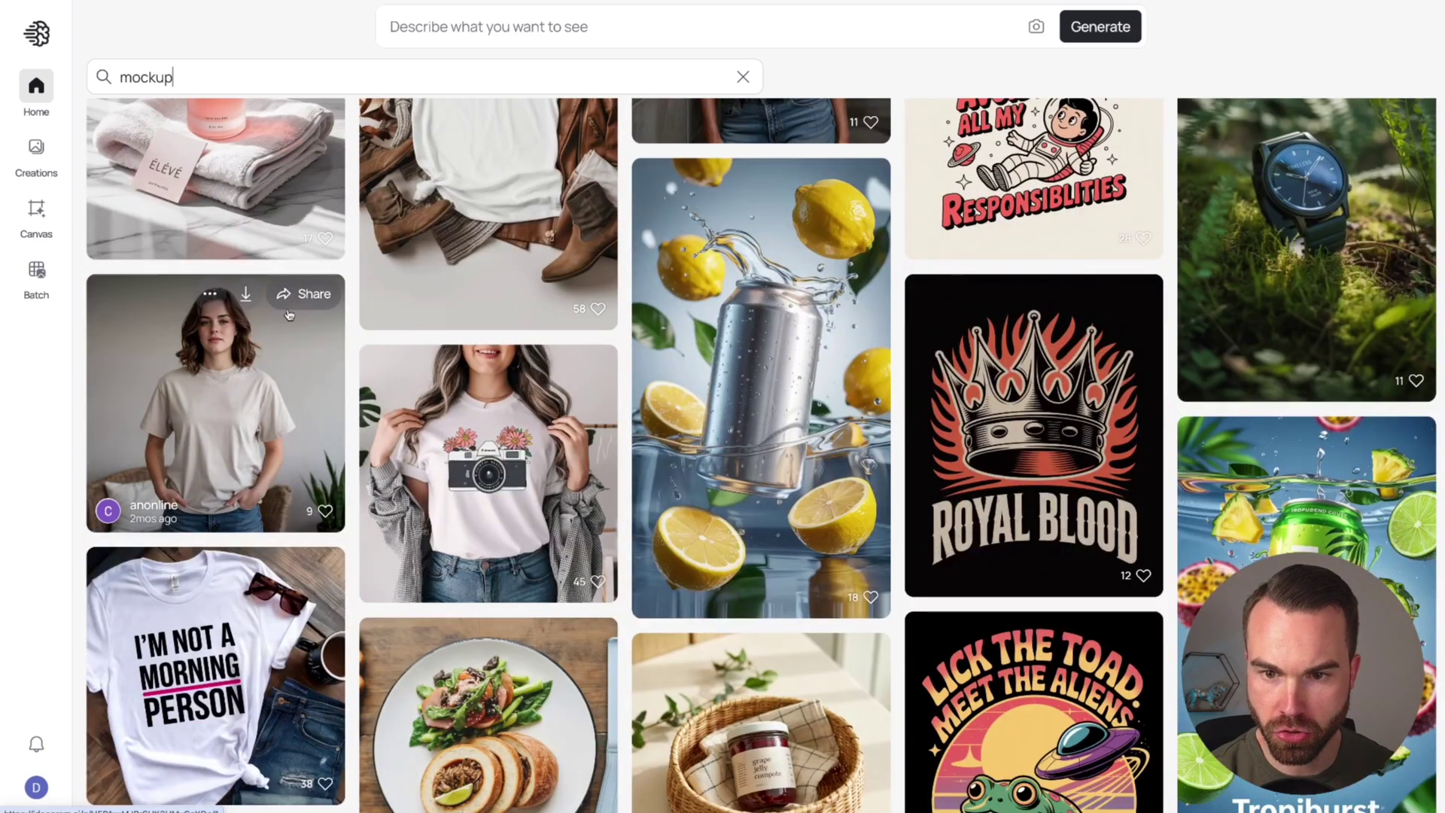
scroll(310, 324, "down", 1)
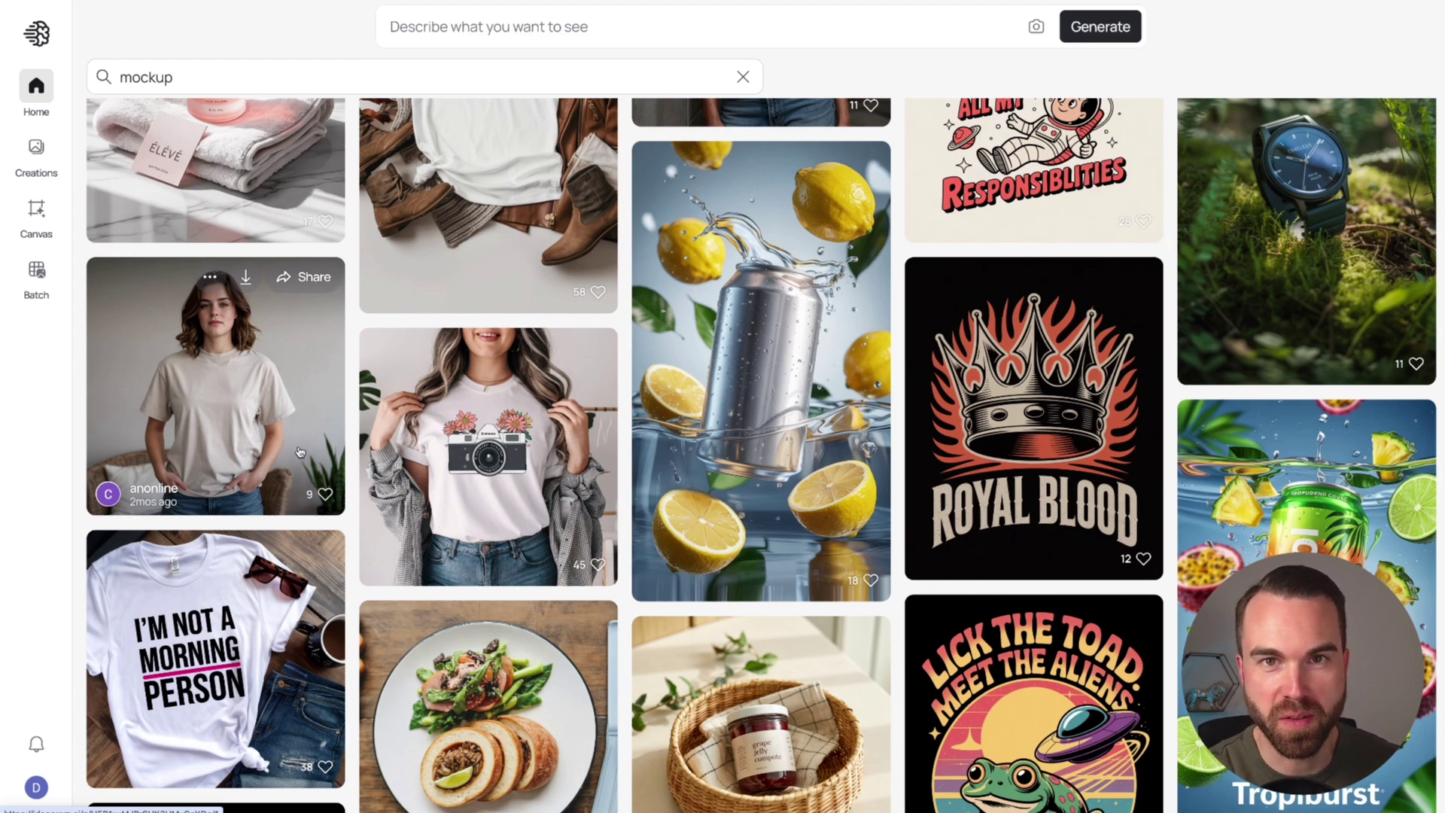
Step: Enter the prompt "flat lay mockup of a light blue t-shirt on a neutral background, shirt fully visible, no wrinkles, professional studio lighting"
scroll(299, 451, "up", 15)
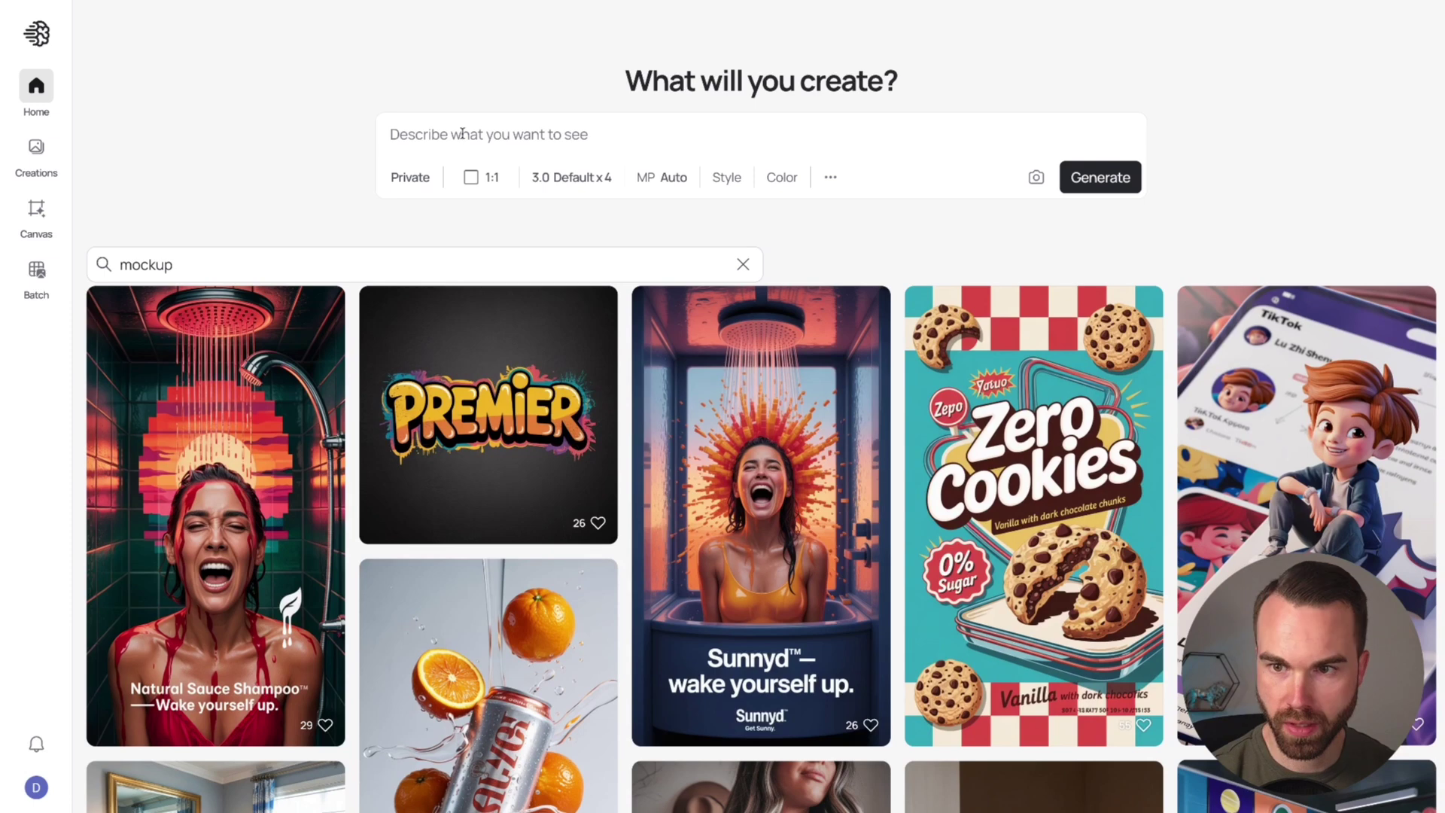
type("flat lay mockup of a light blue t-shirt on a neutral background, shirt fully visible, no wrinkles, professional studio lighting")
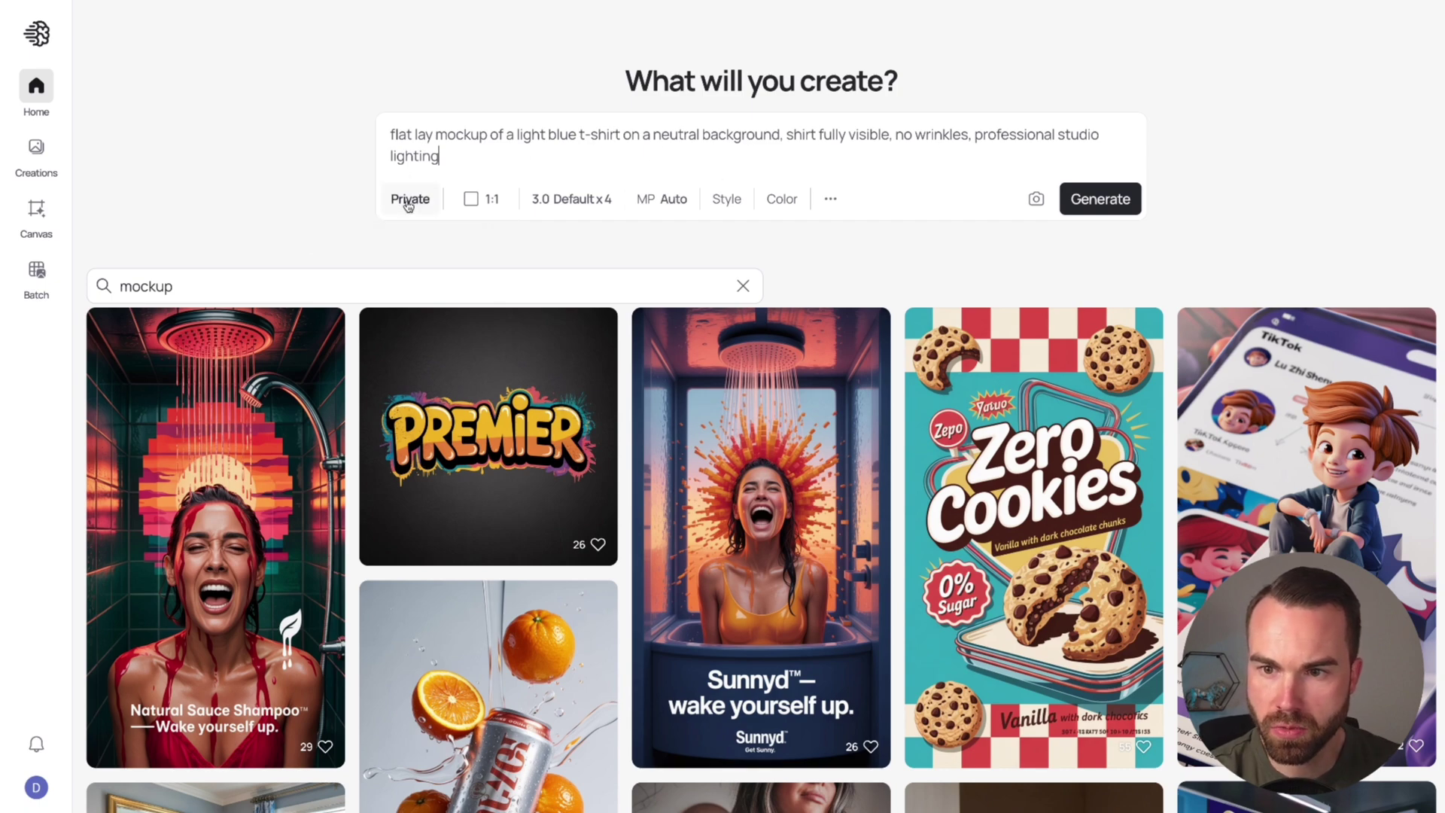
Step: Check the aspect ratio and the model and render speed options, and set Magic Prompt to Off
left_click(491, 202)
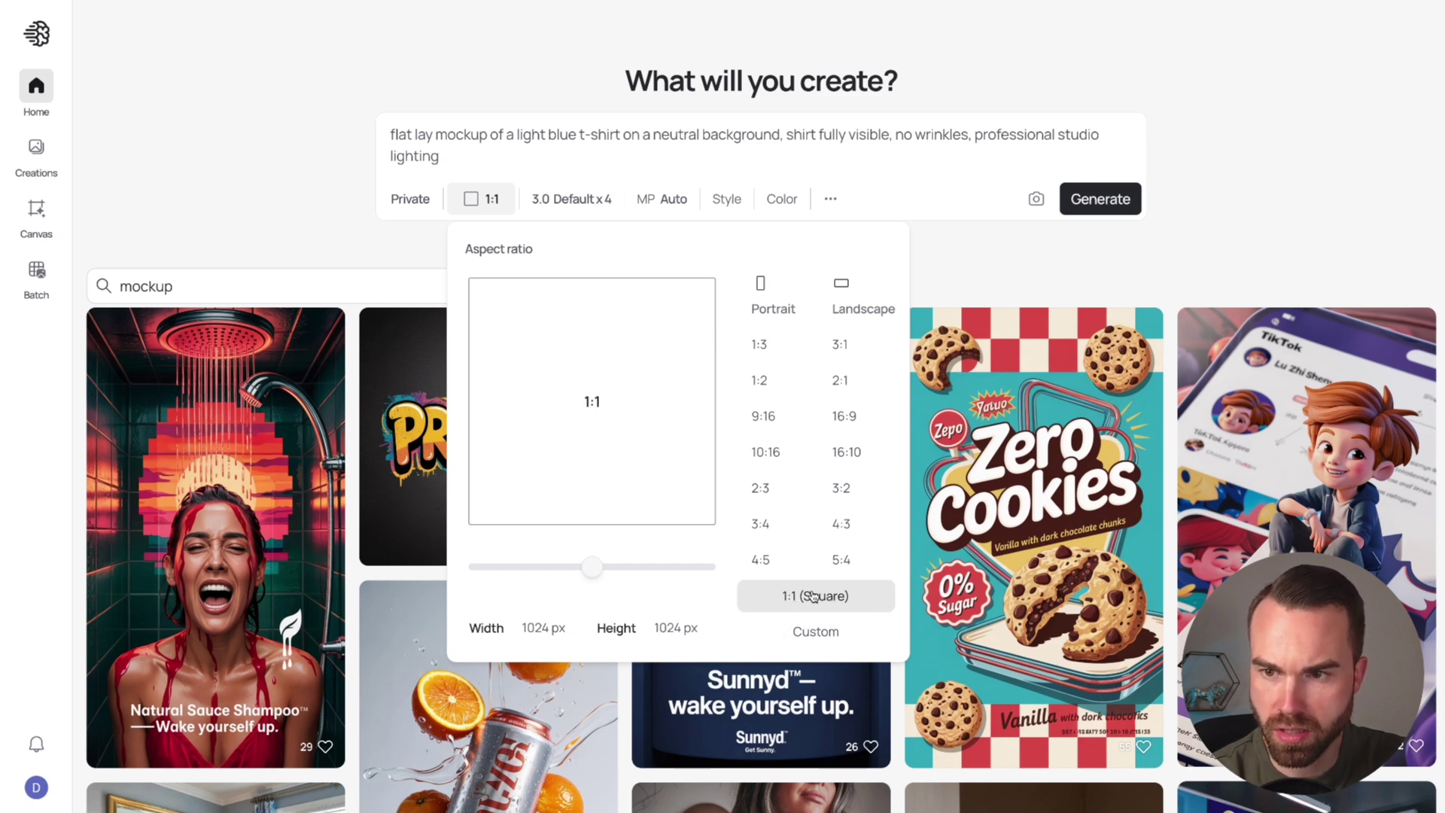
left_click(578, 200)
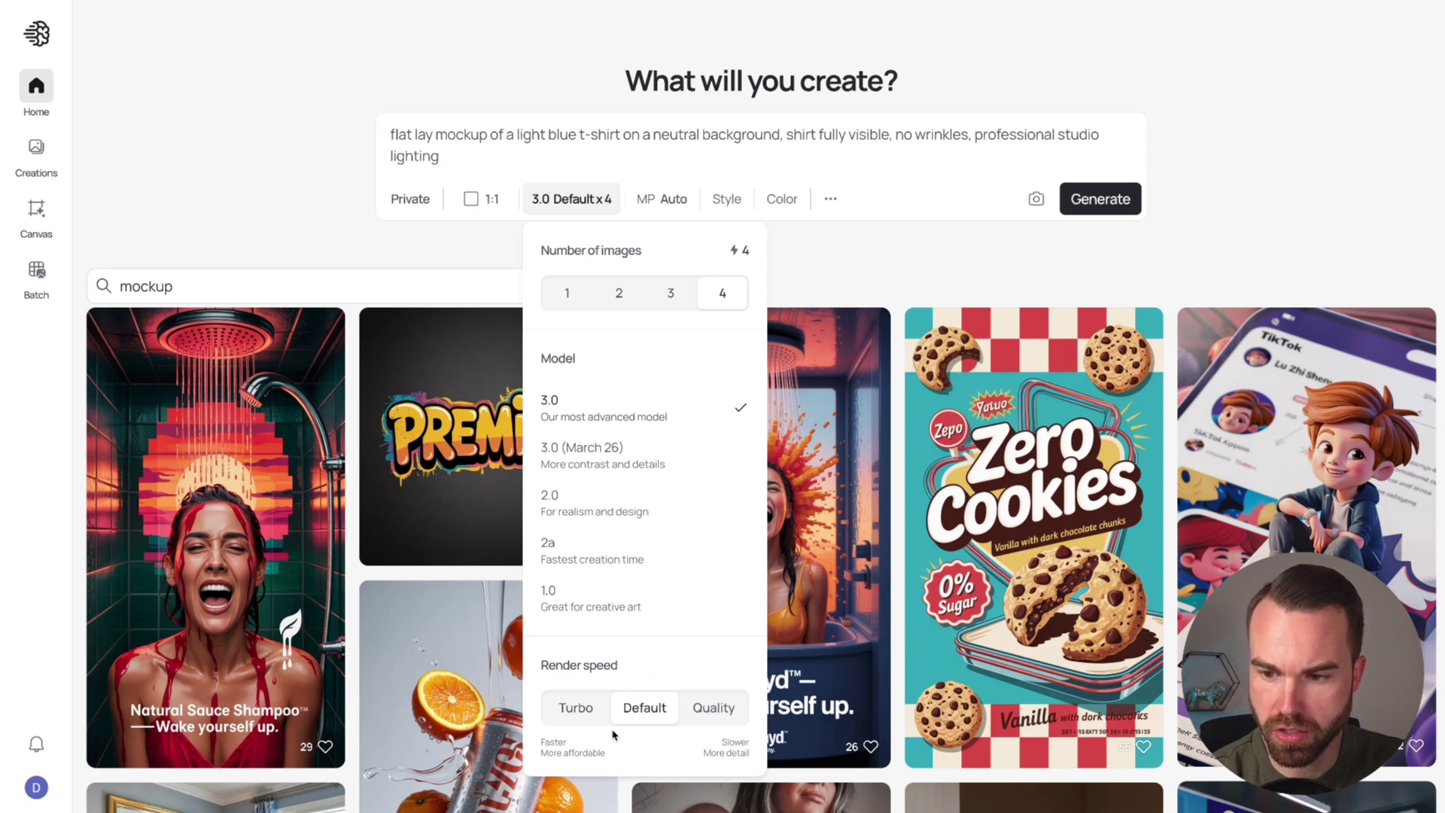
left_click(677, 198)
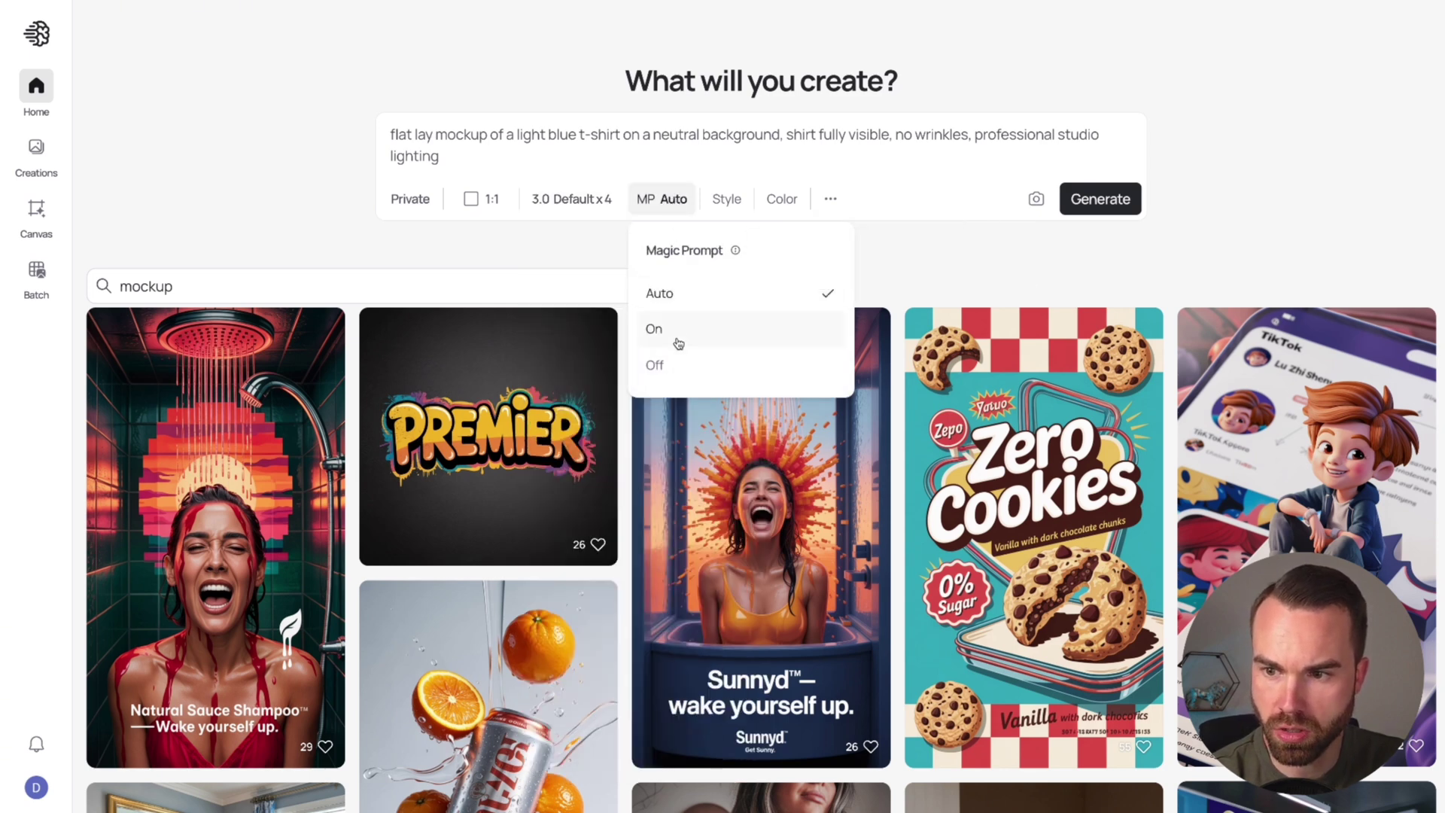
left_click(662, 365)
Step: Review the style, color palette and additional generation options, and generate the t-shirt mockups from the prompt
left_click(718, 200)
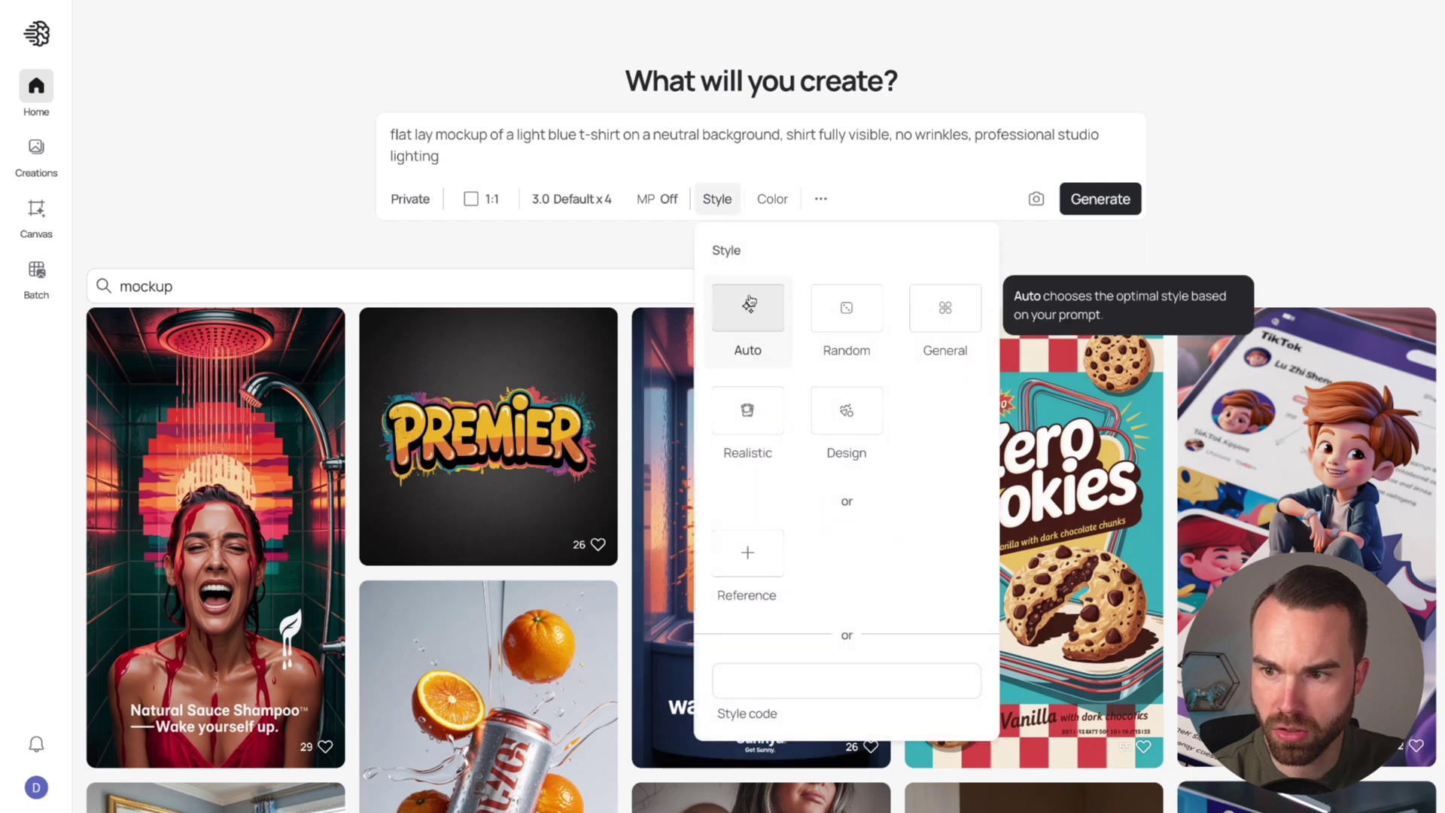
left_click(777, 201)
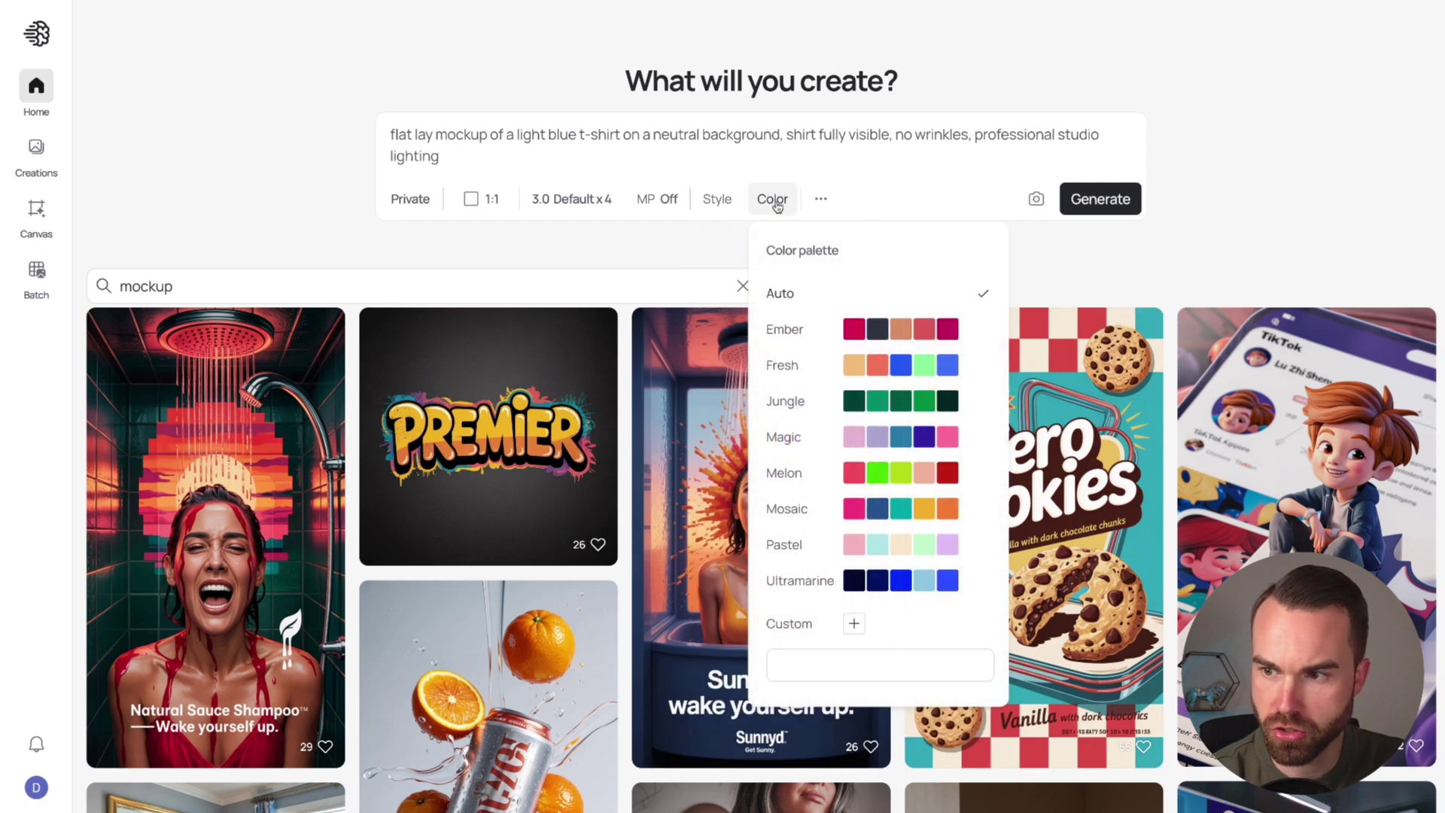
left_click(821, 200)
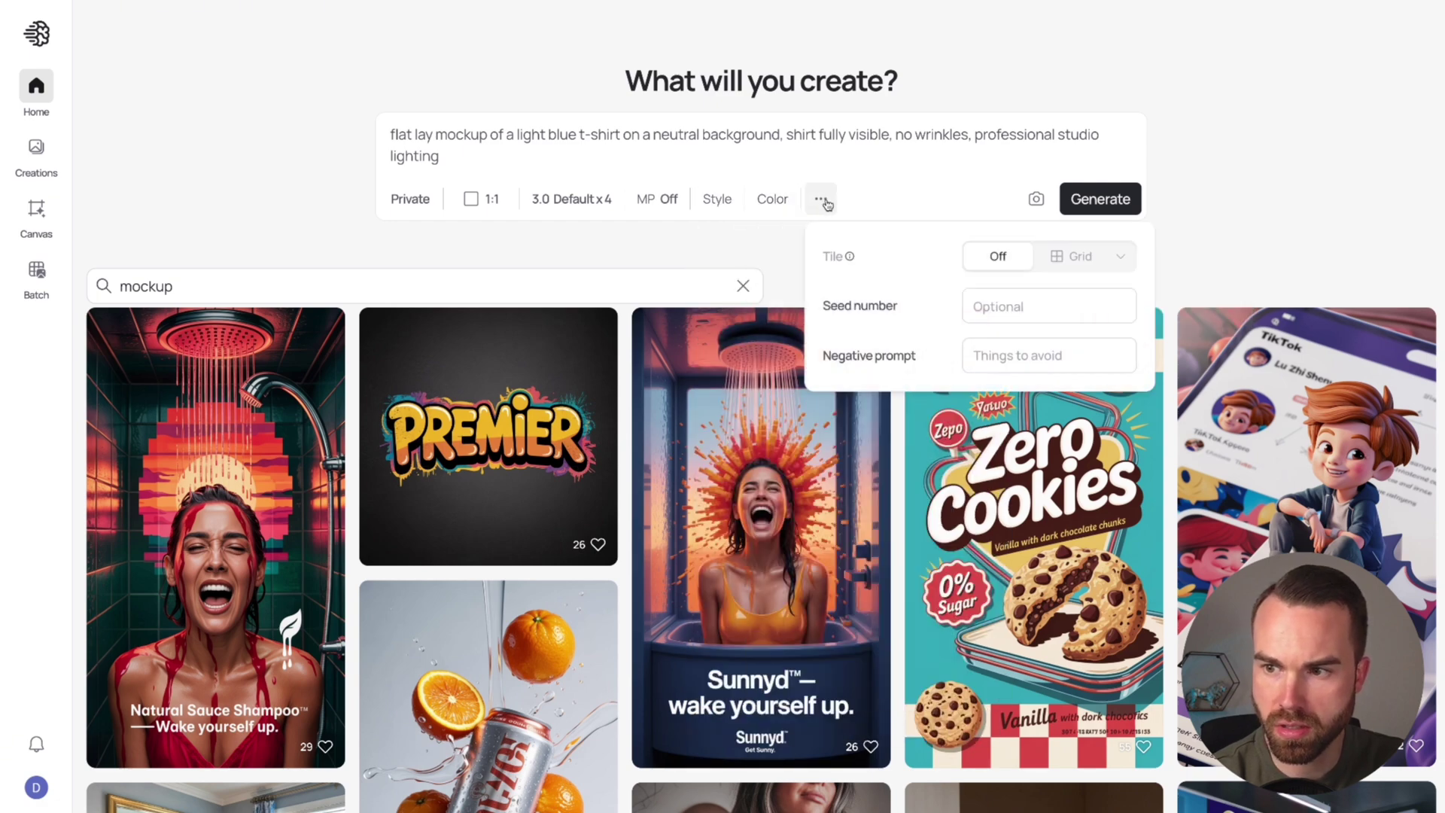
left_click(823, 200)
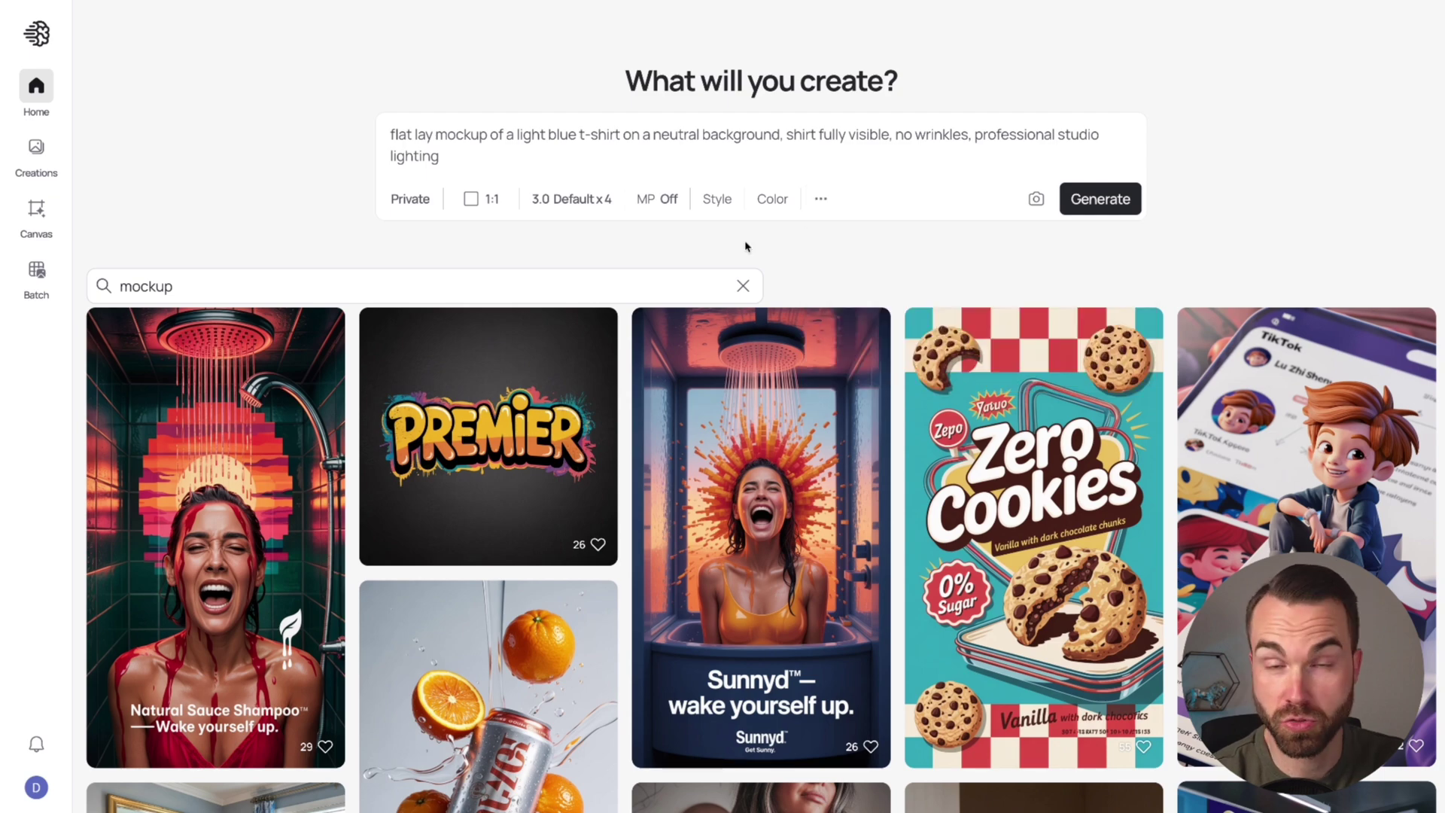
left_click(1101, 199)
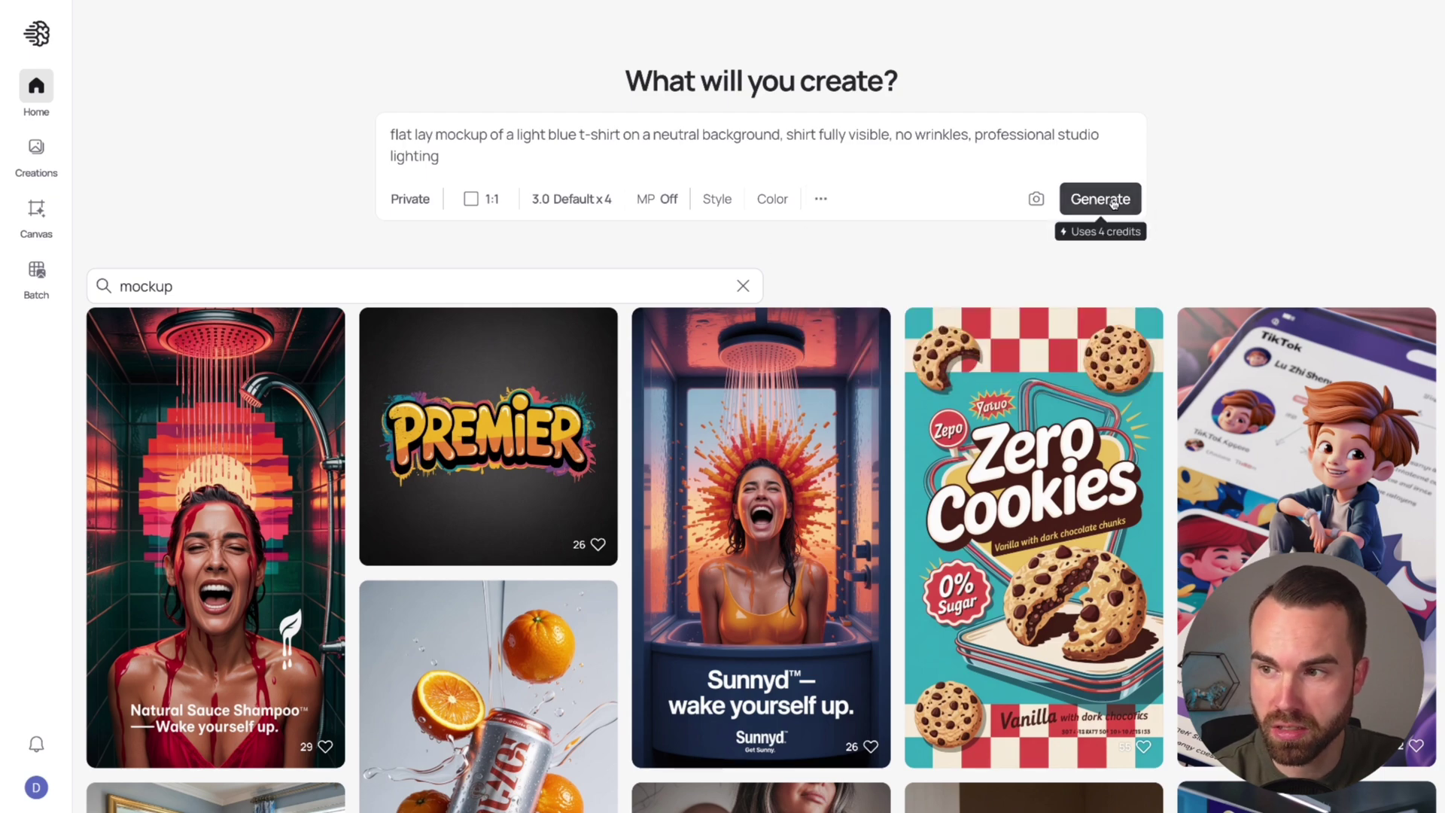
Step: Open the generated neutral-background t-shirt images and compare all four variations
scroll(873, 727, "down", 3)
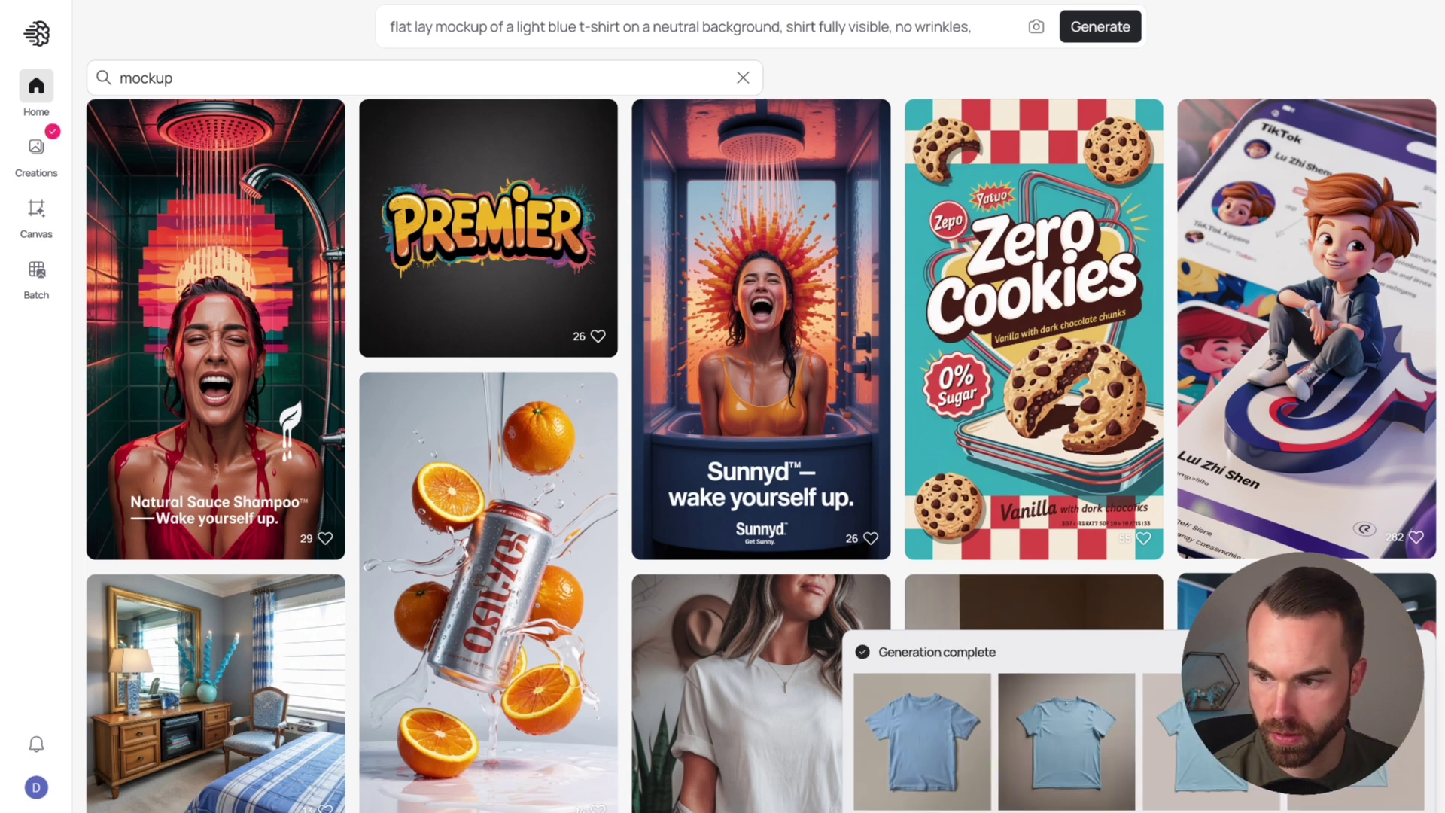
left_click(947, 733)
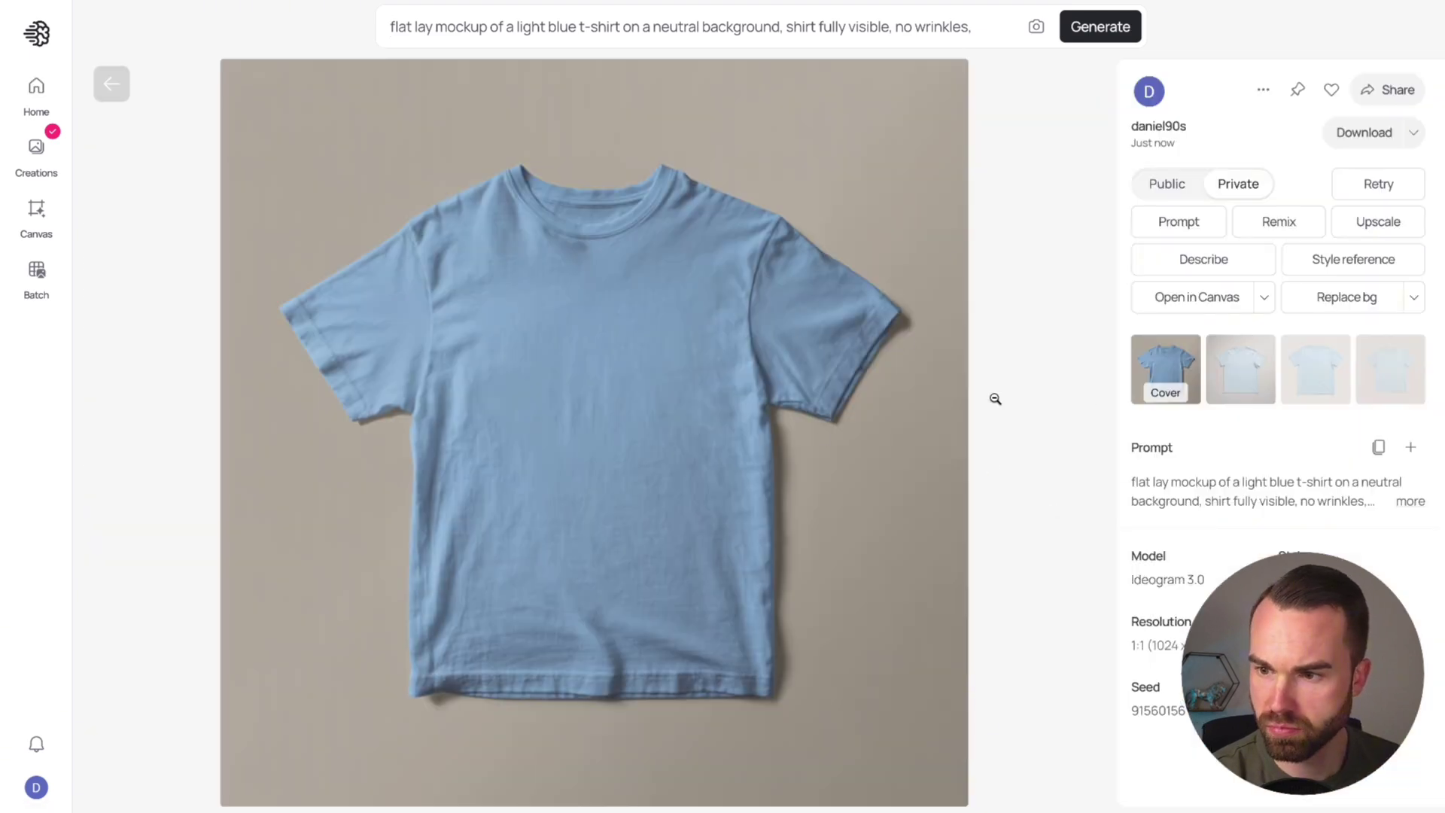
left_click(1240, 372)
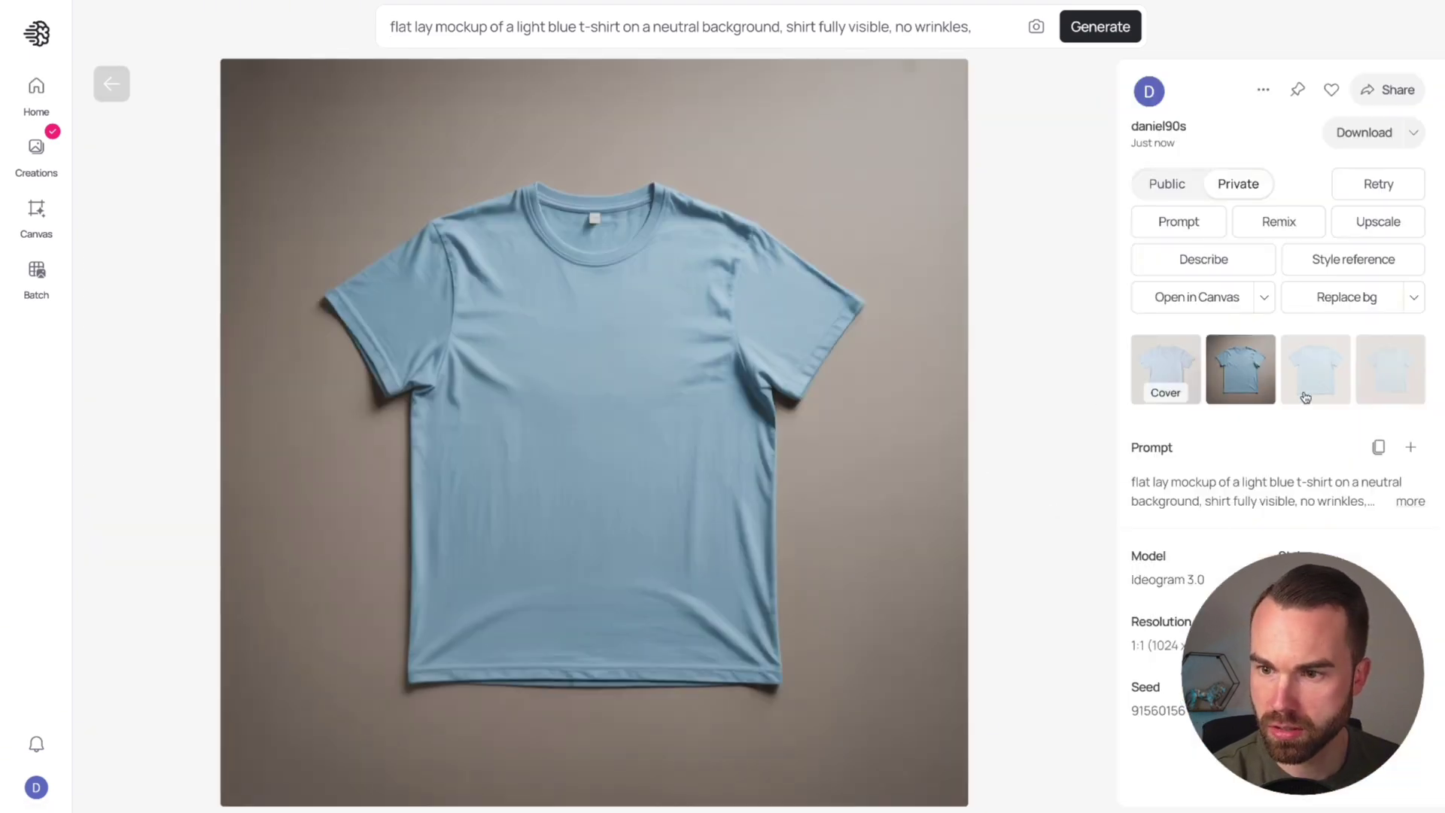
left_click(1328, 378)
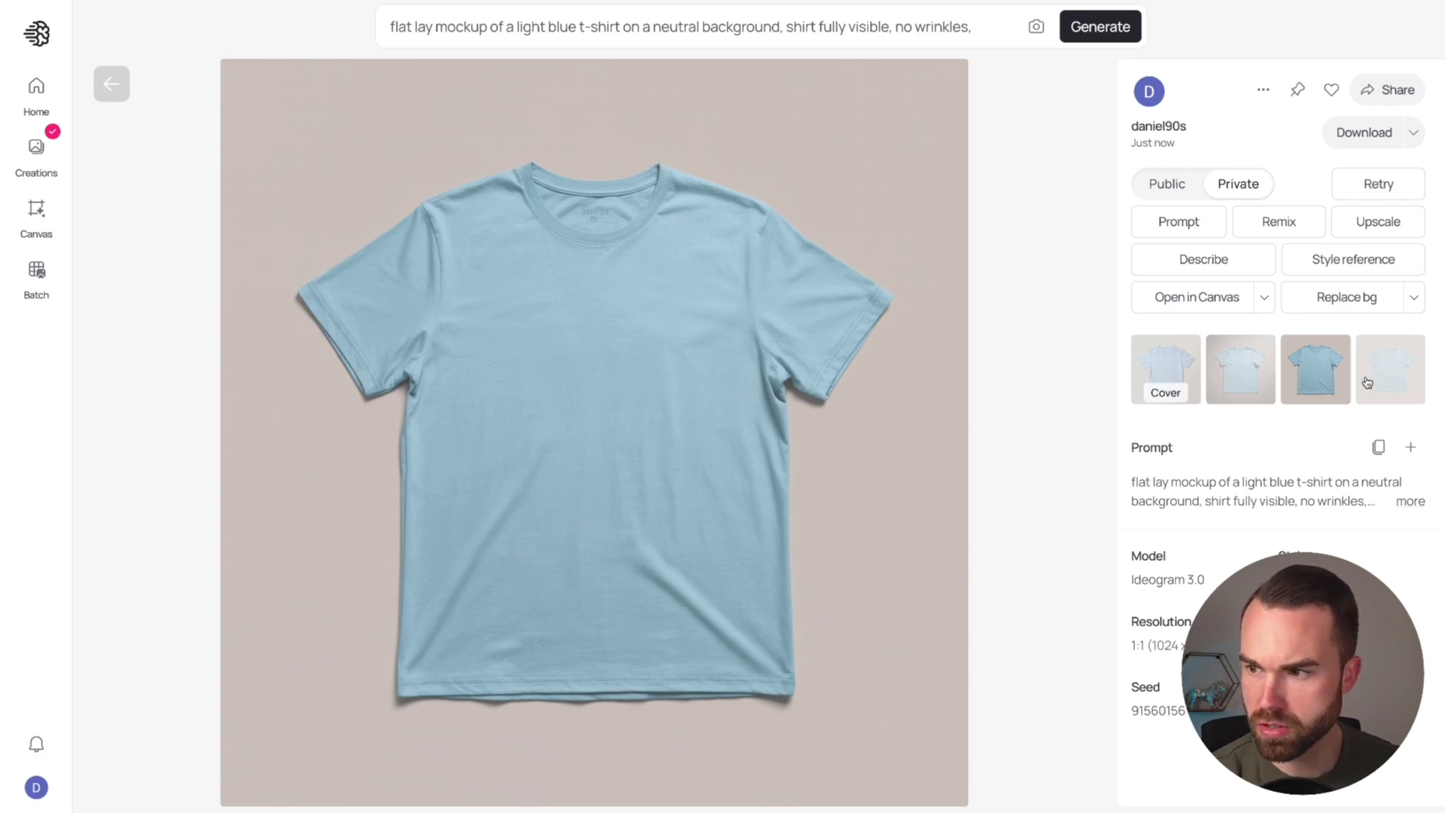
left_click(1412, 381)
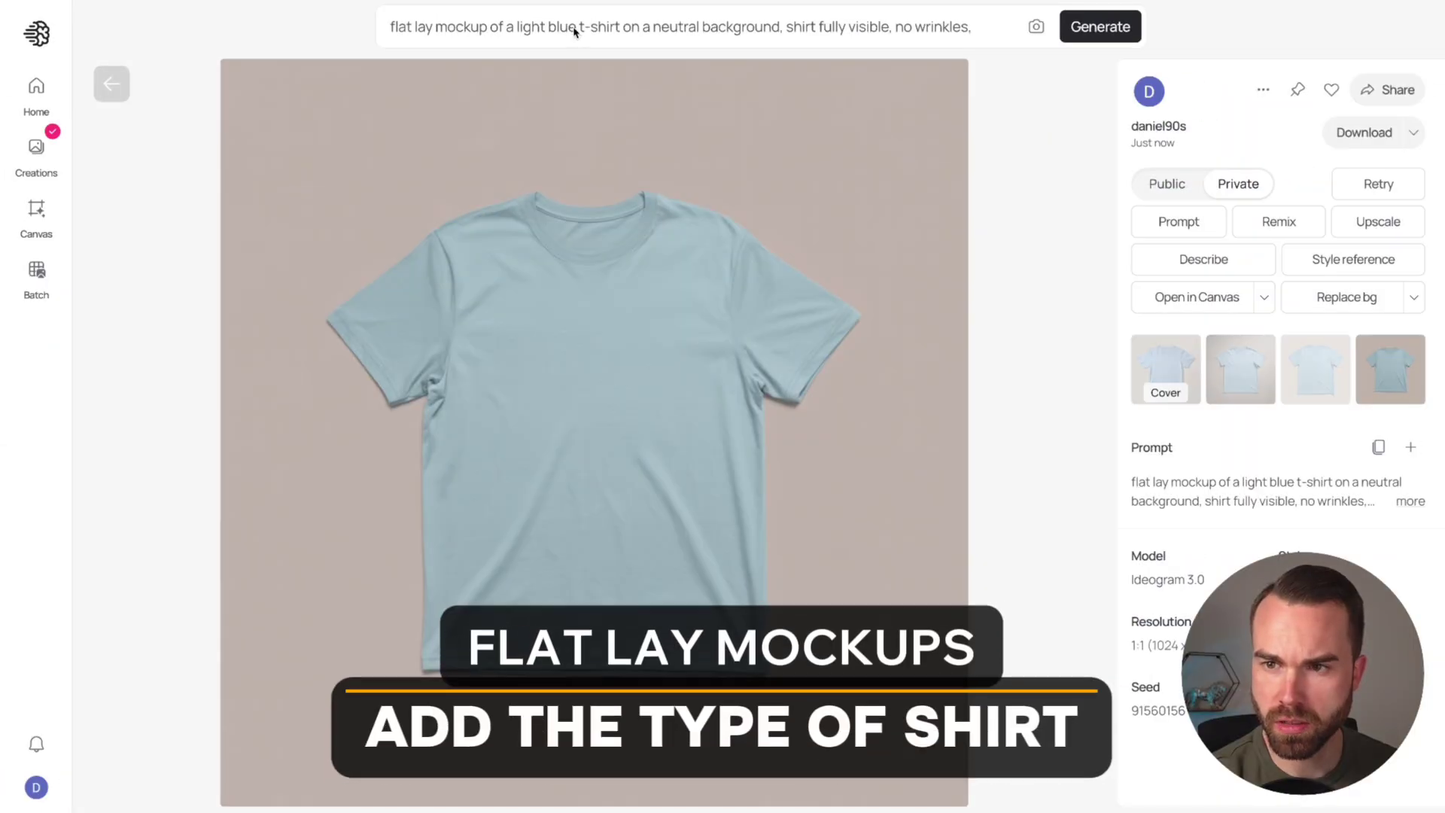
Step: Add "Bella+Canvas 3001" before "t-shirt" in the prompt and generate a new set of images
left_click(576, 30)
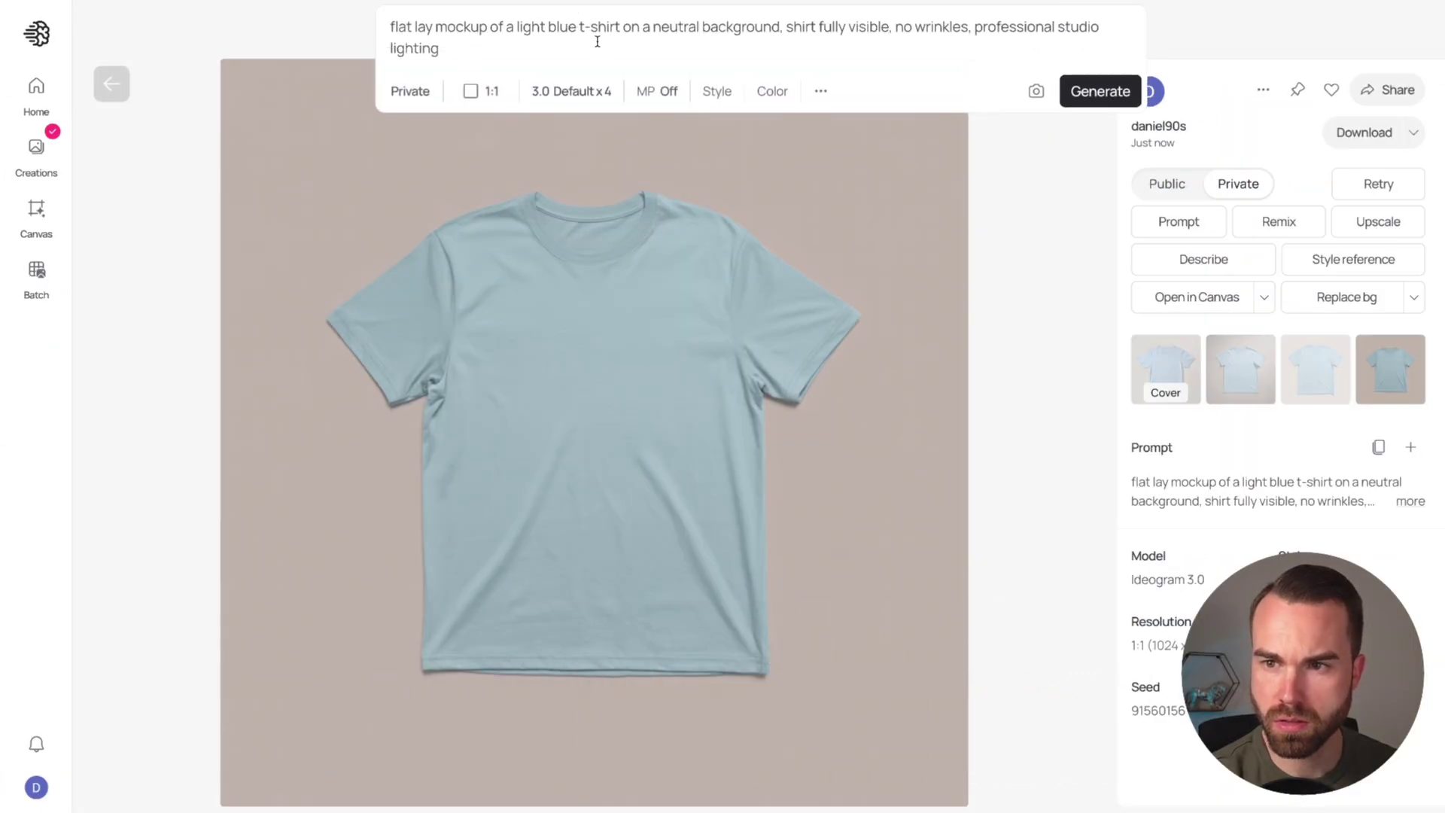
type("Bella+Canvas 3001")
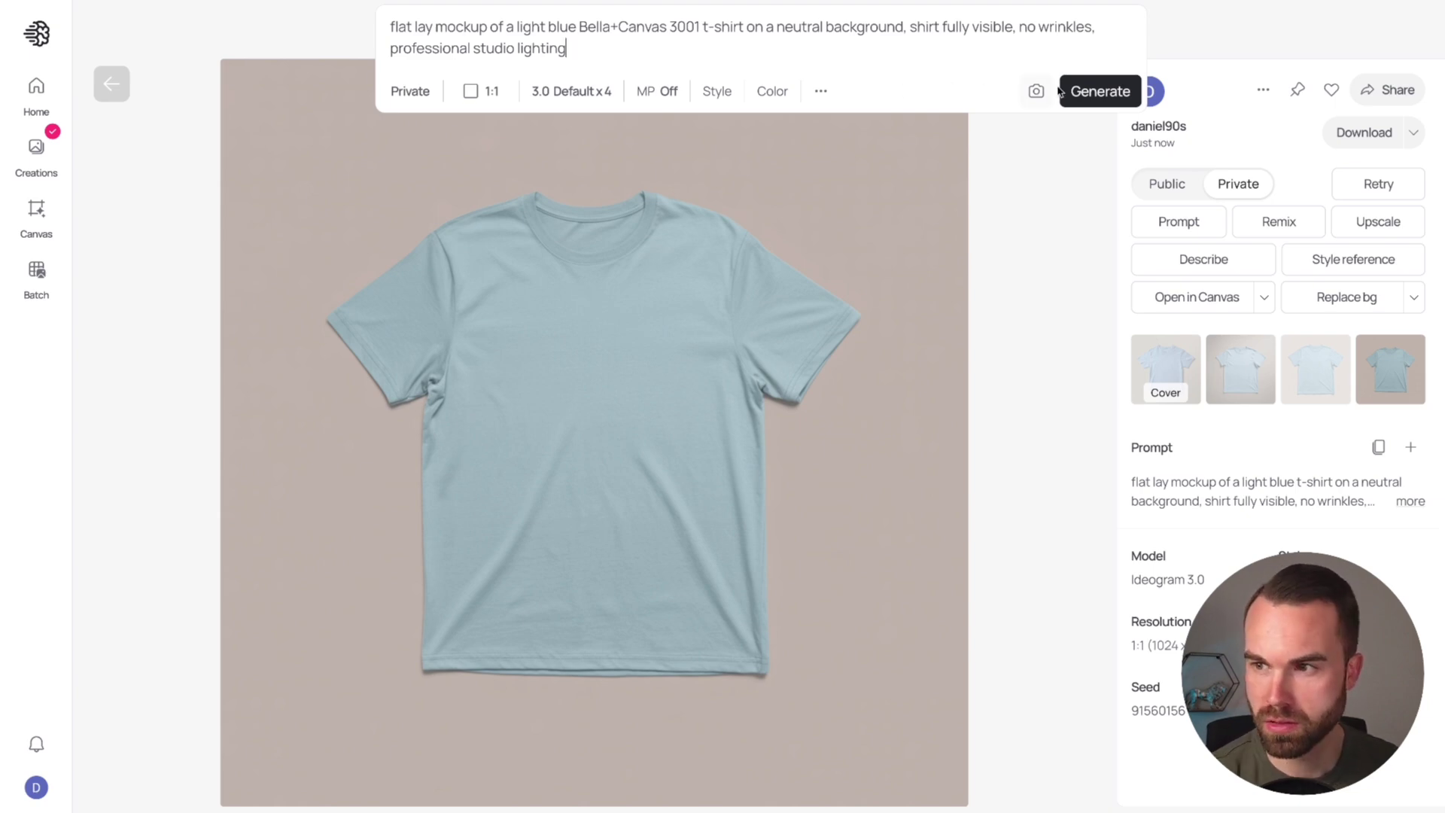
left_click(1099, 93)
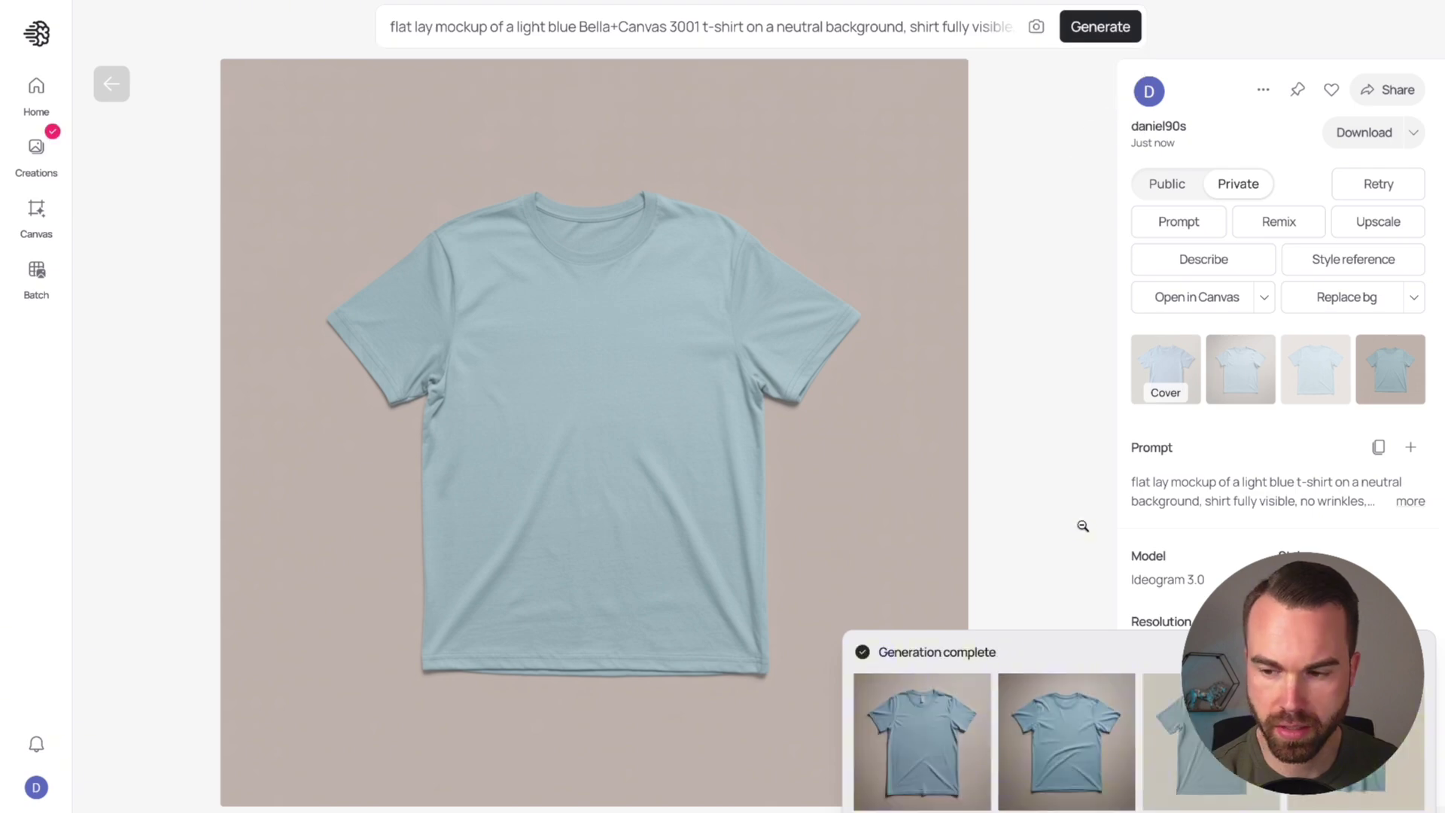
Step: Open the Bella+Canvas 3001 results and compare all four shirt variations, ending on the third one
left_click(941, 727)
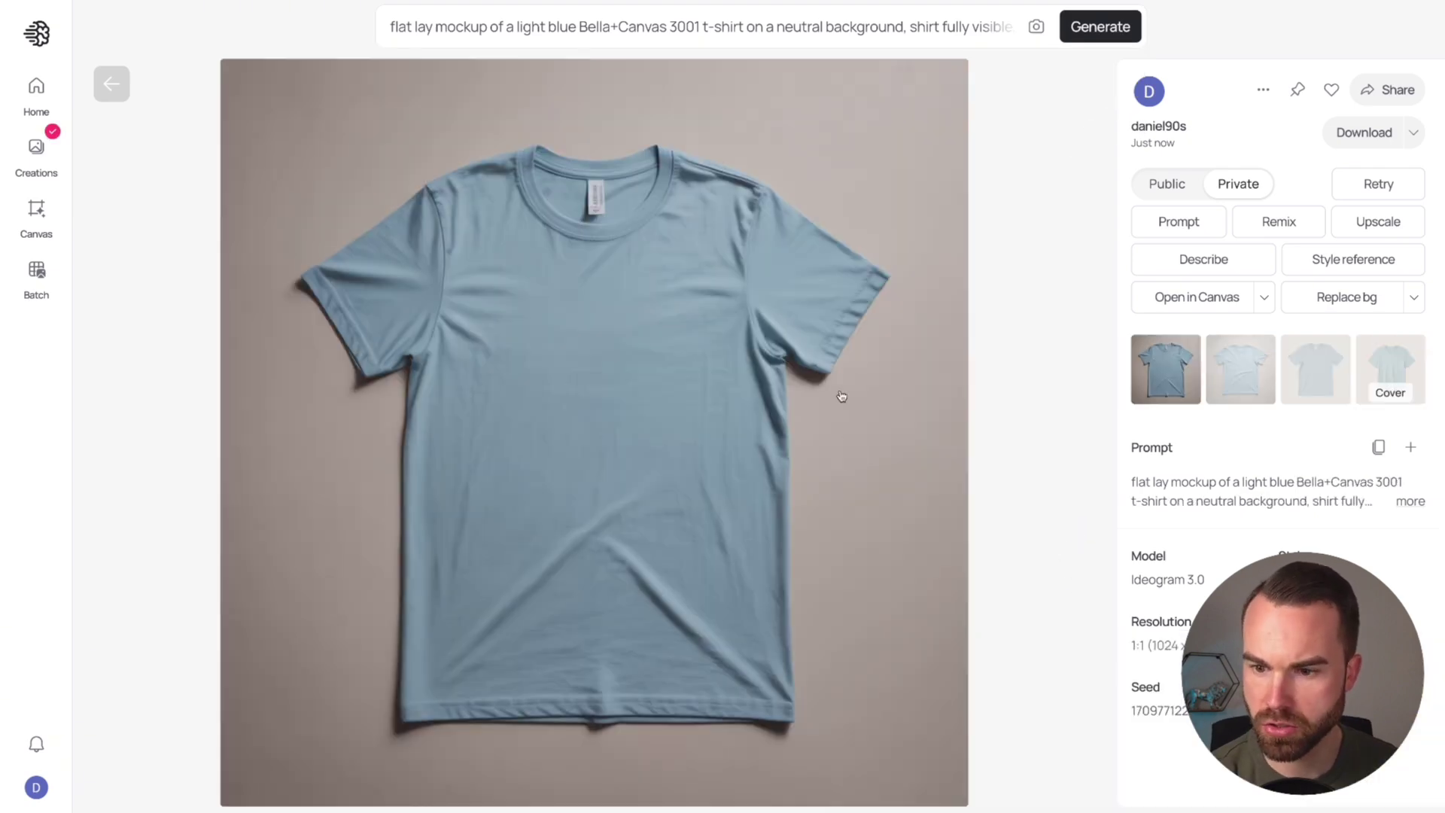
left_click(1248, 375)
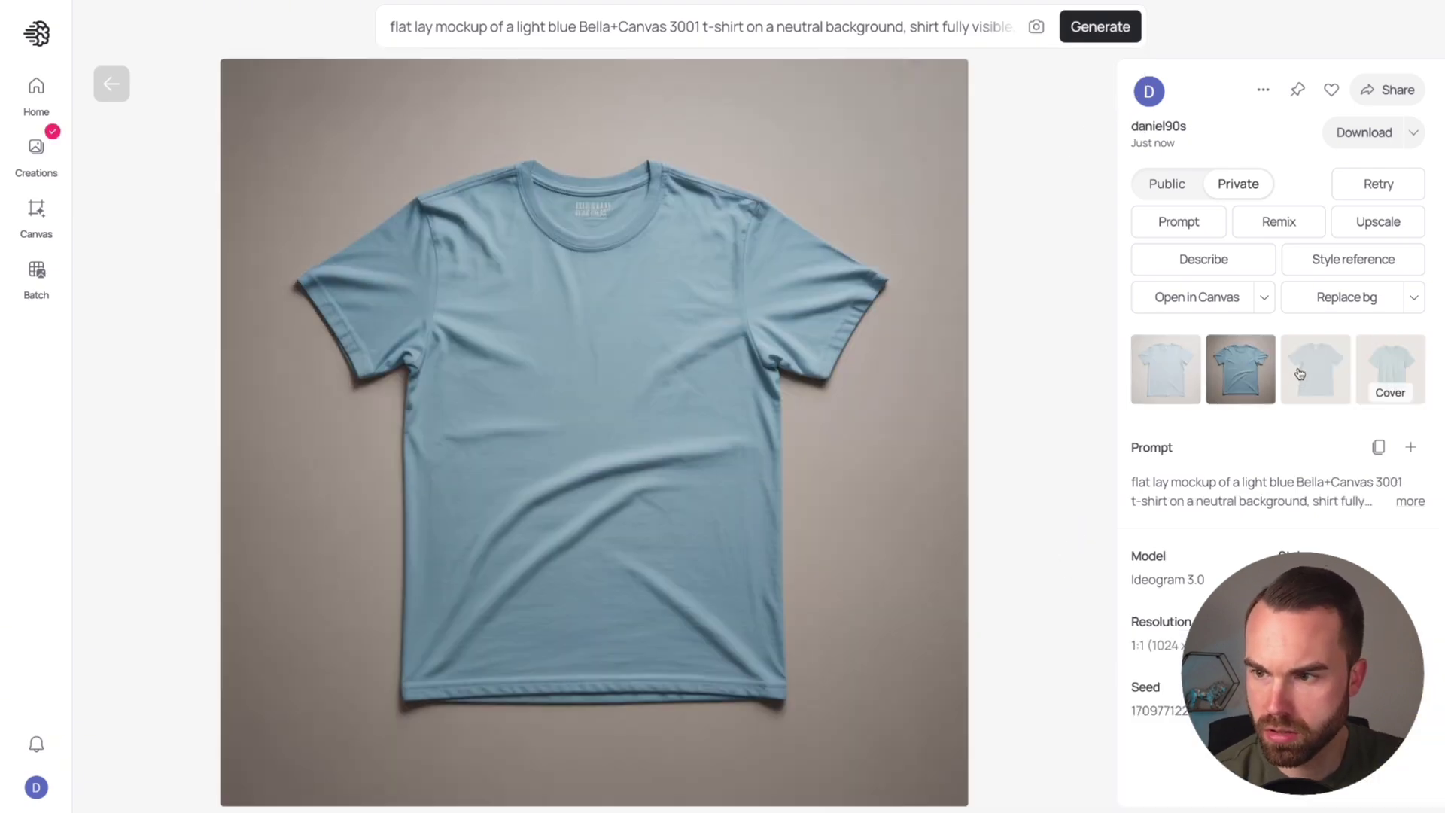
left_click(1300, 374)
key("Right")
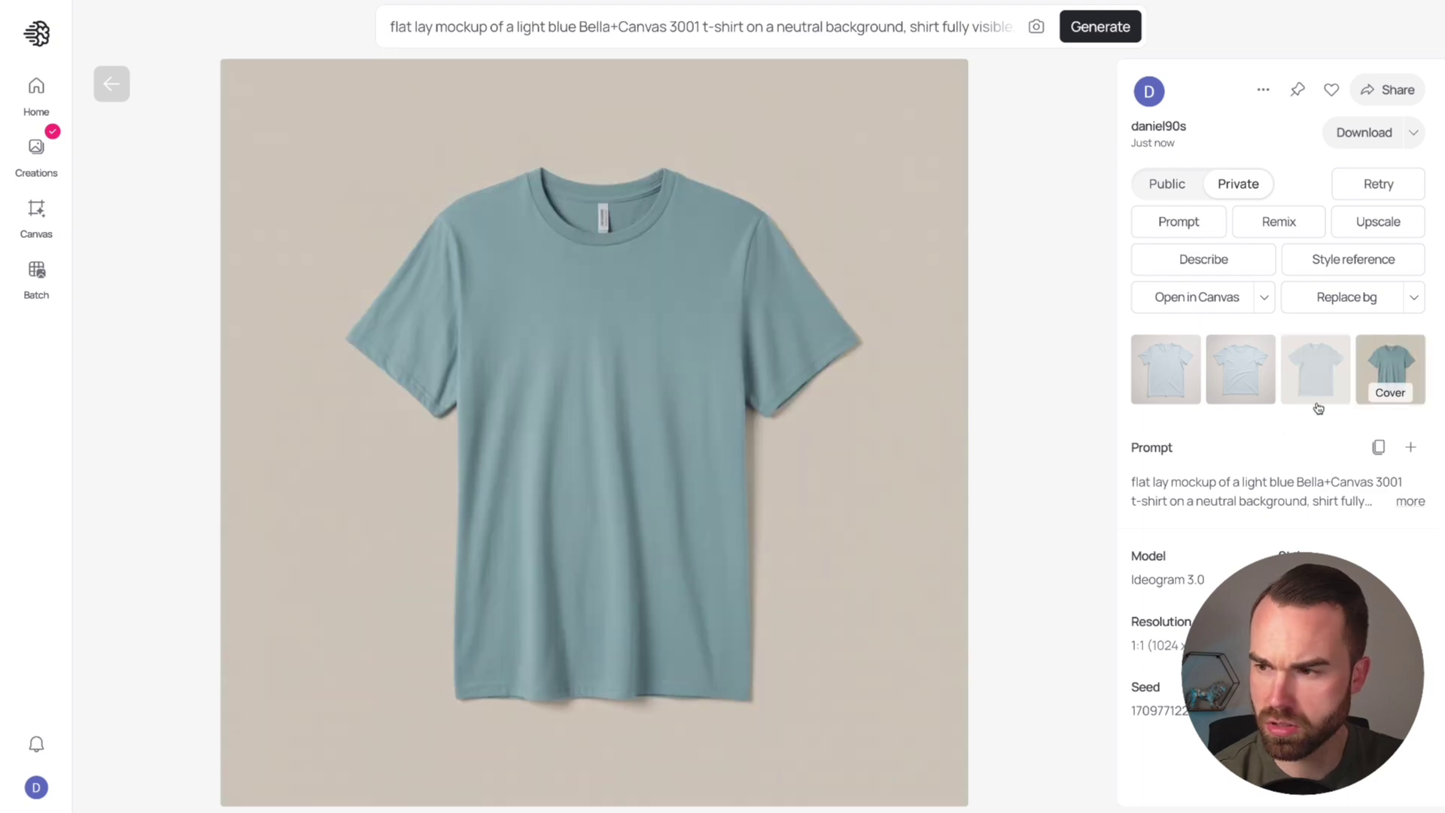
left_click(1303, 364)
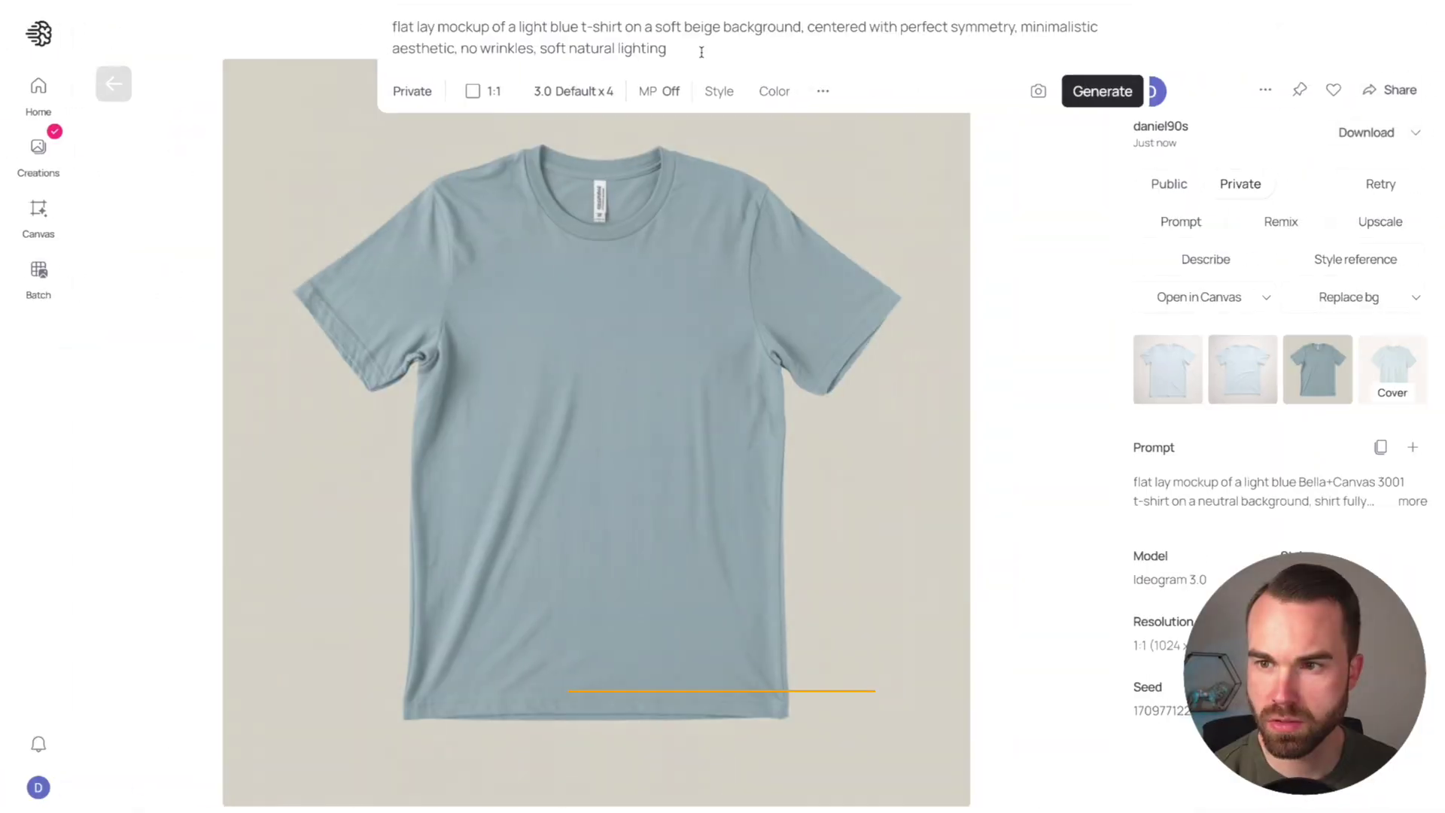
Step: Generate images of "flat lay mockup of a light blue t-shirt on a soft beige background, centered with perfect symmetry, minimalistic aesthetic, no wrinkles, soft natural lighting"
left_click_drag(700, 48, 376, 31)
key("Return")
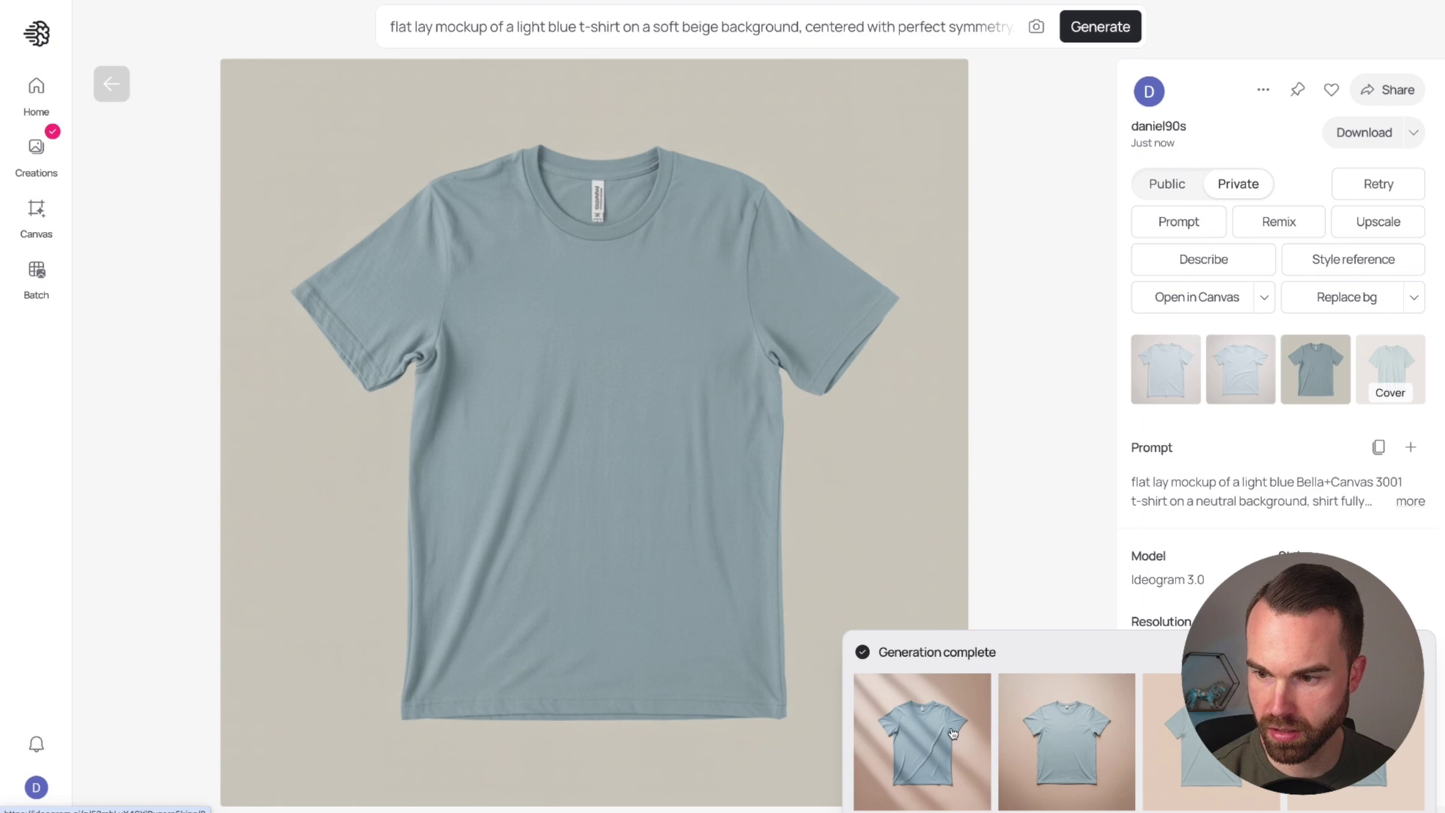
Step: Open the soft beige background results and compare all four shirt variations, ending on the third one
left_click(953, 734)
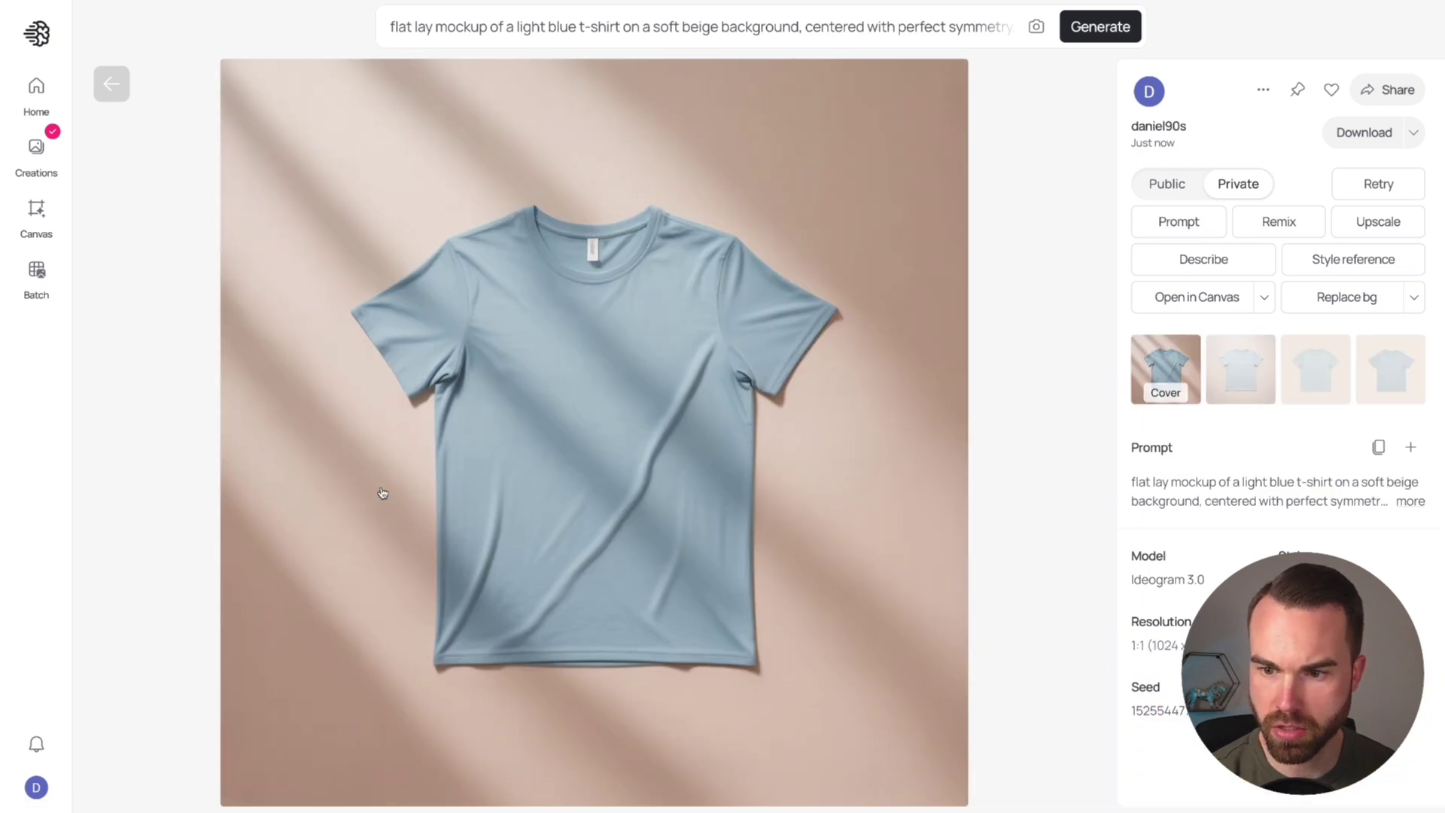
left_click(1243, 373)
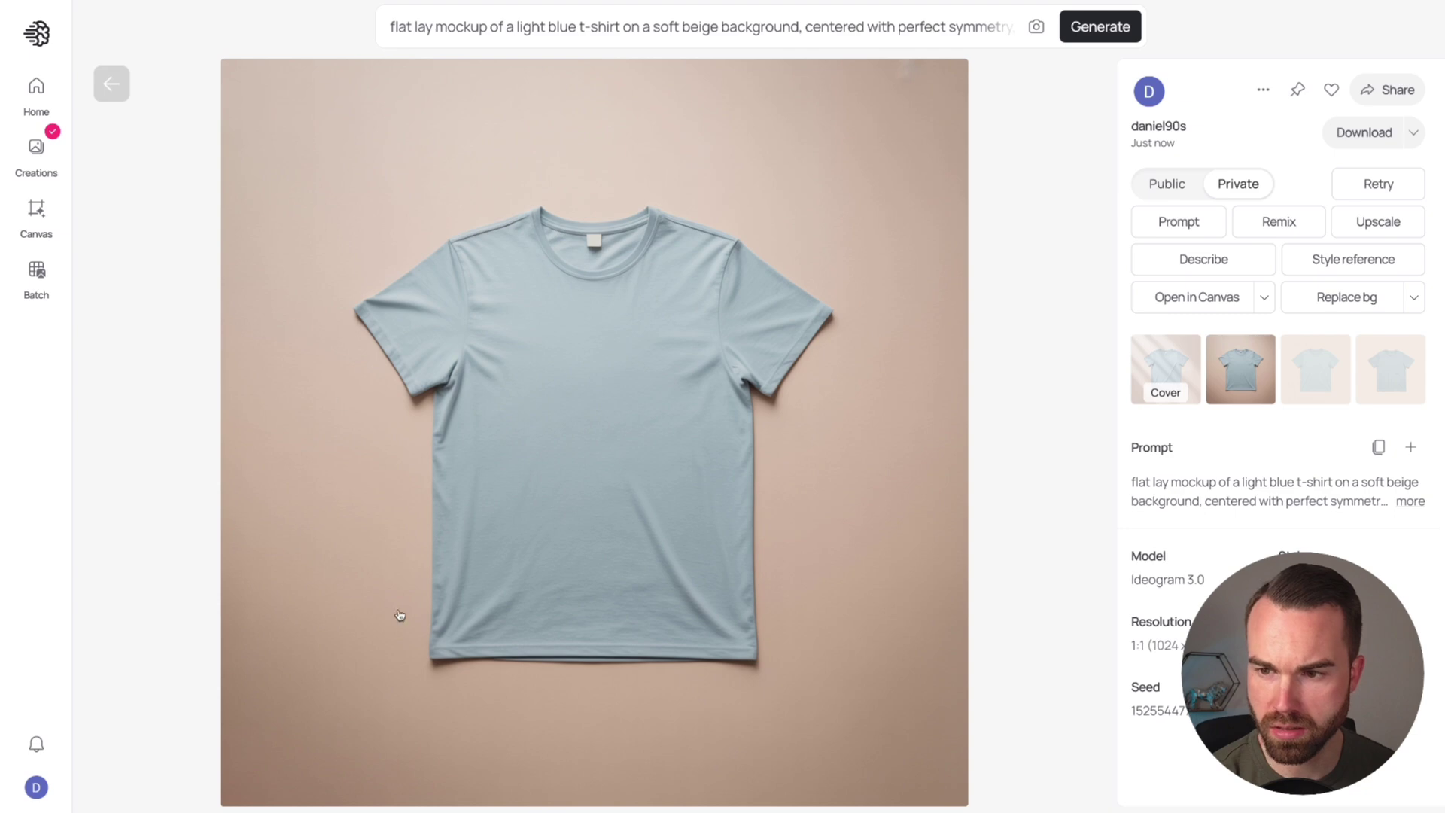
left_click(1347, 369)
left_click(1396, 372)
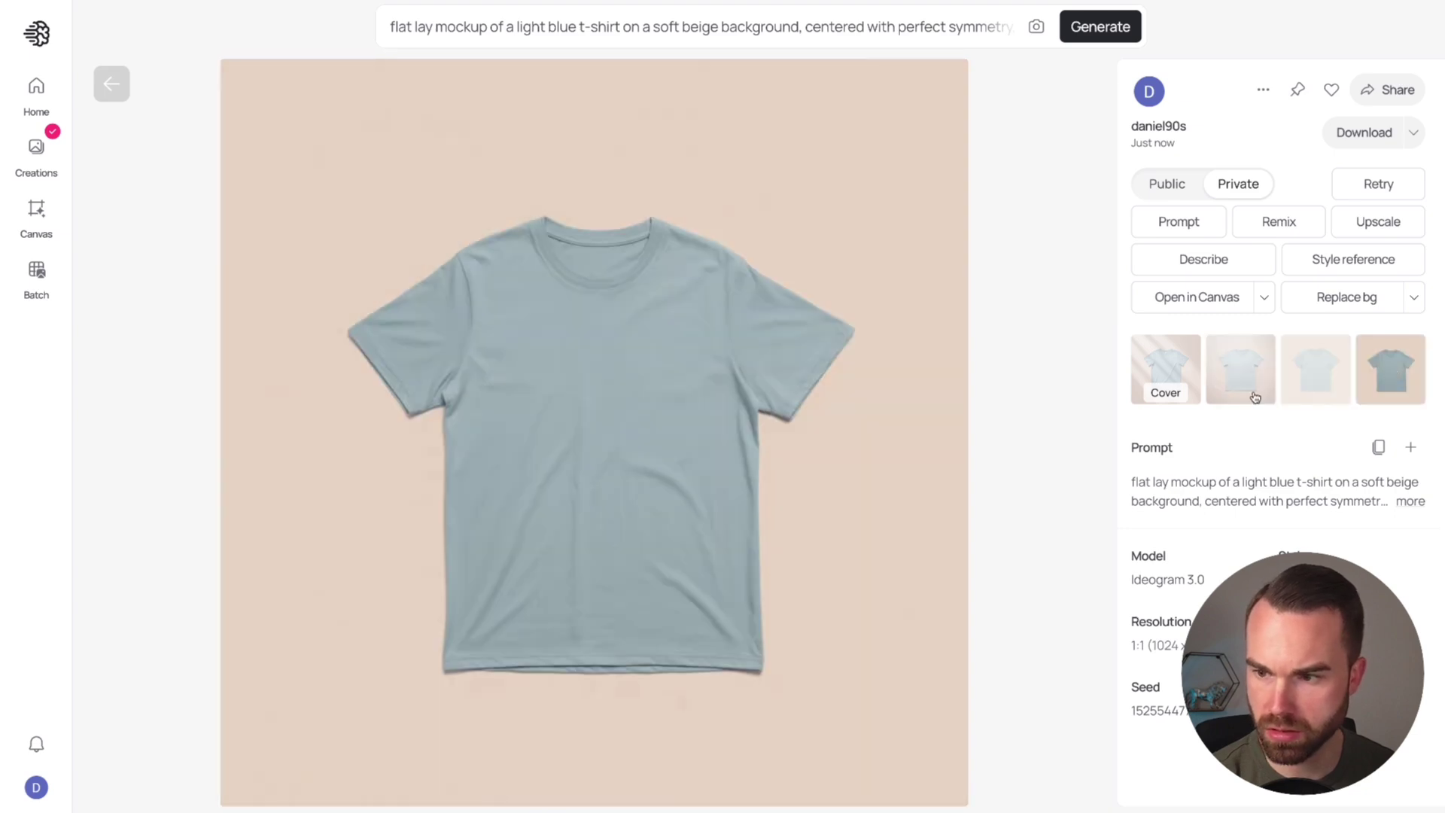
left_click(1329, 372)
left_click(1408, 376)
left_click(1329, 377)
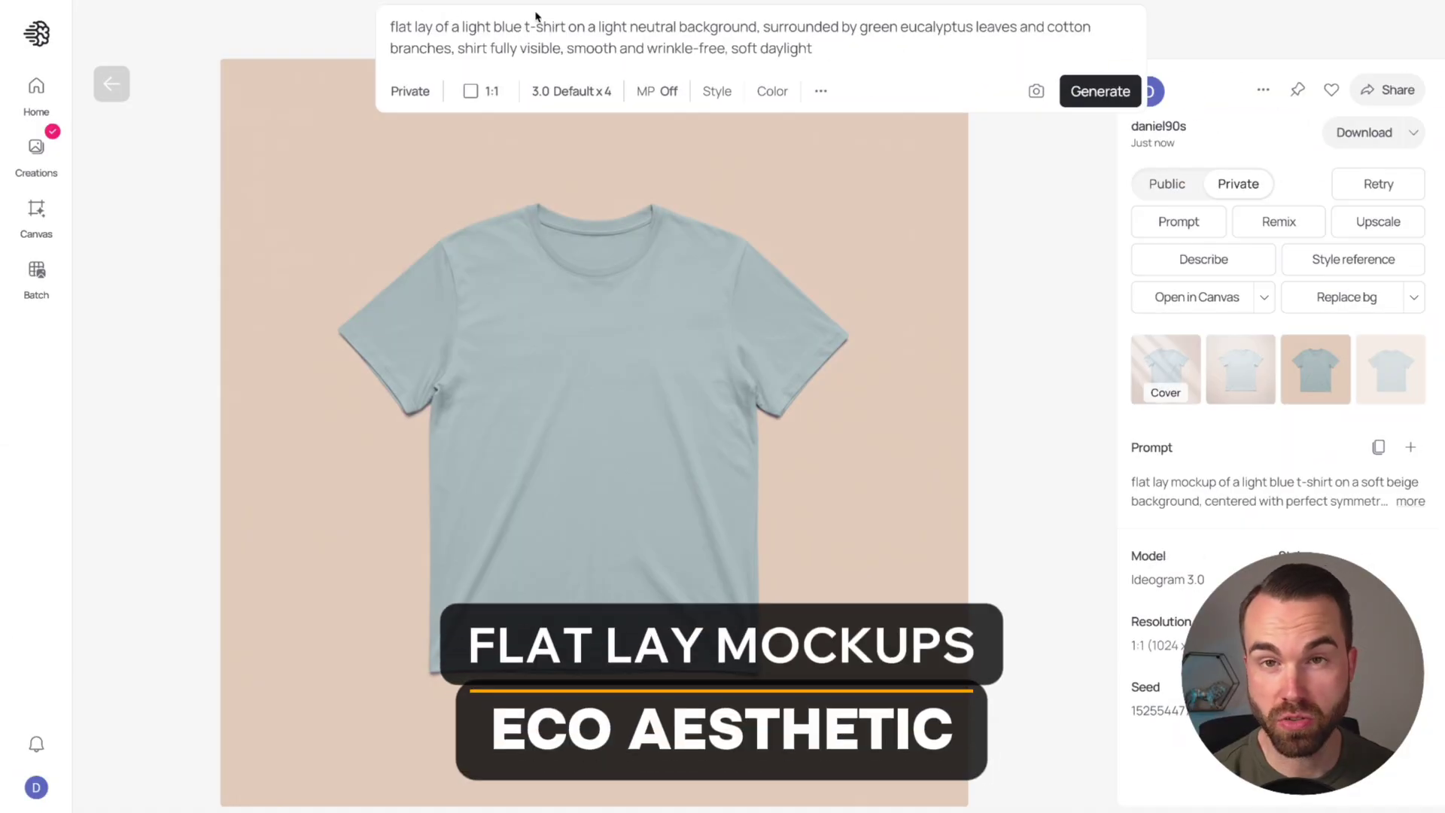
Step: Generate flat lay images of a light blue t-shirt on a light neutral background with green eucalyptus leaves, cotton branches and soft daylight, and view the variations
left_click_drag(764, 27, 450, 52)
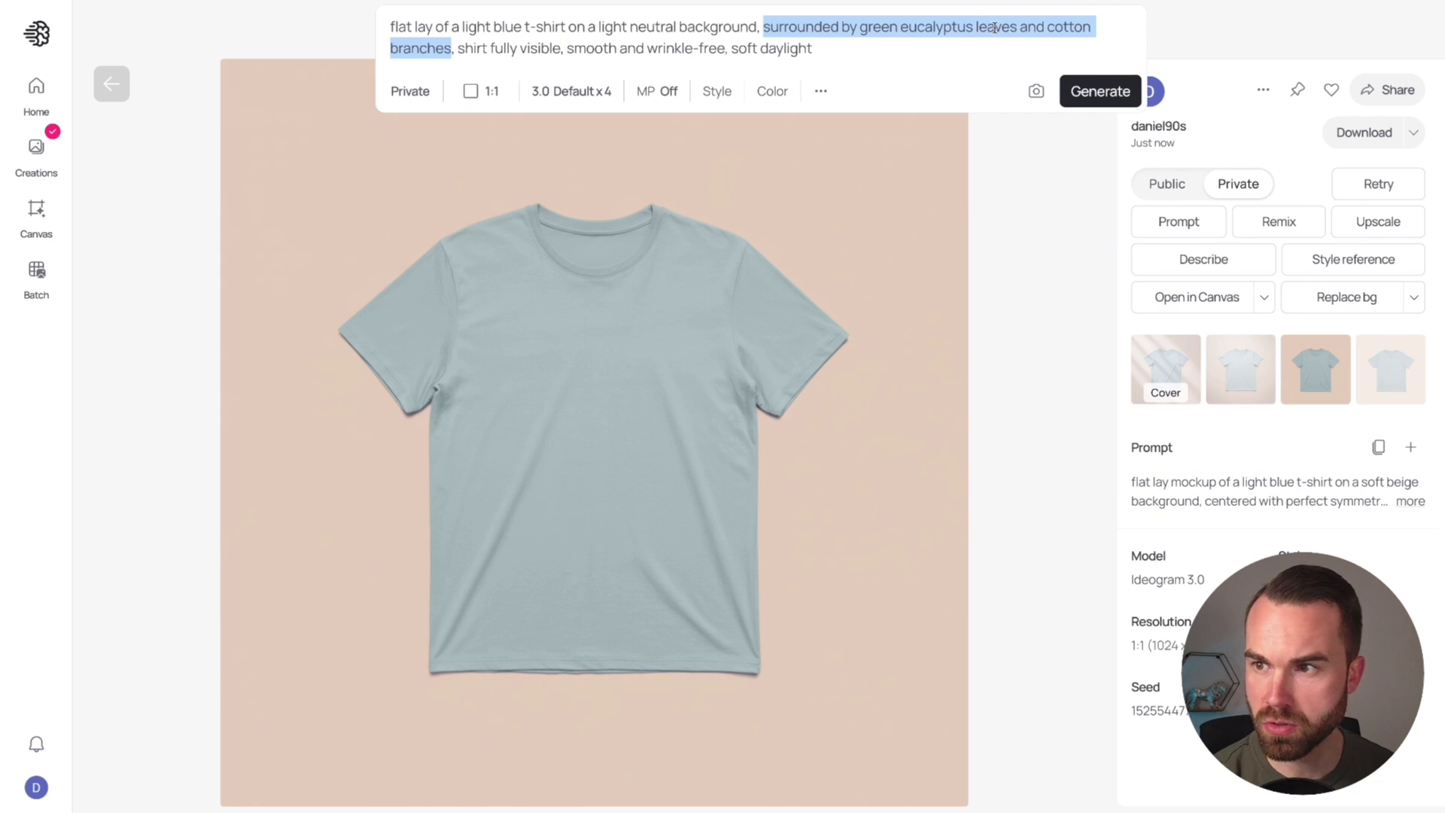
left_click(1061, 52)
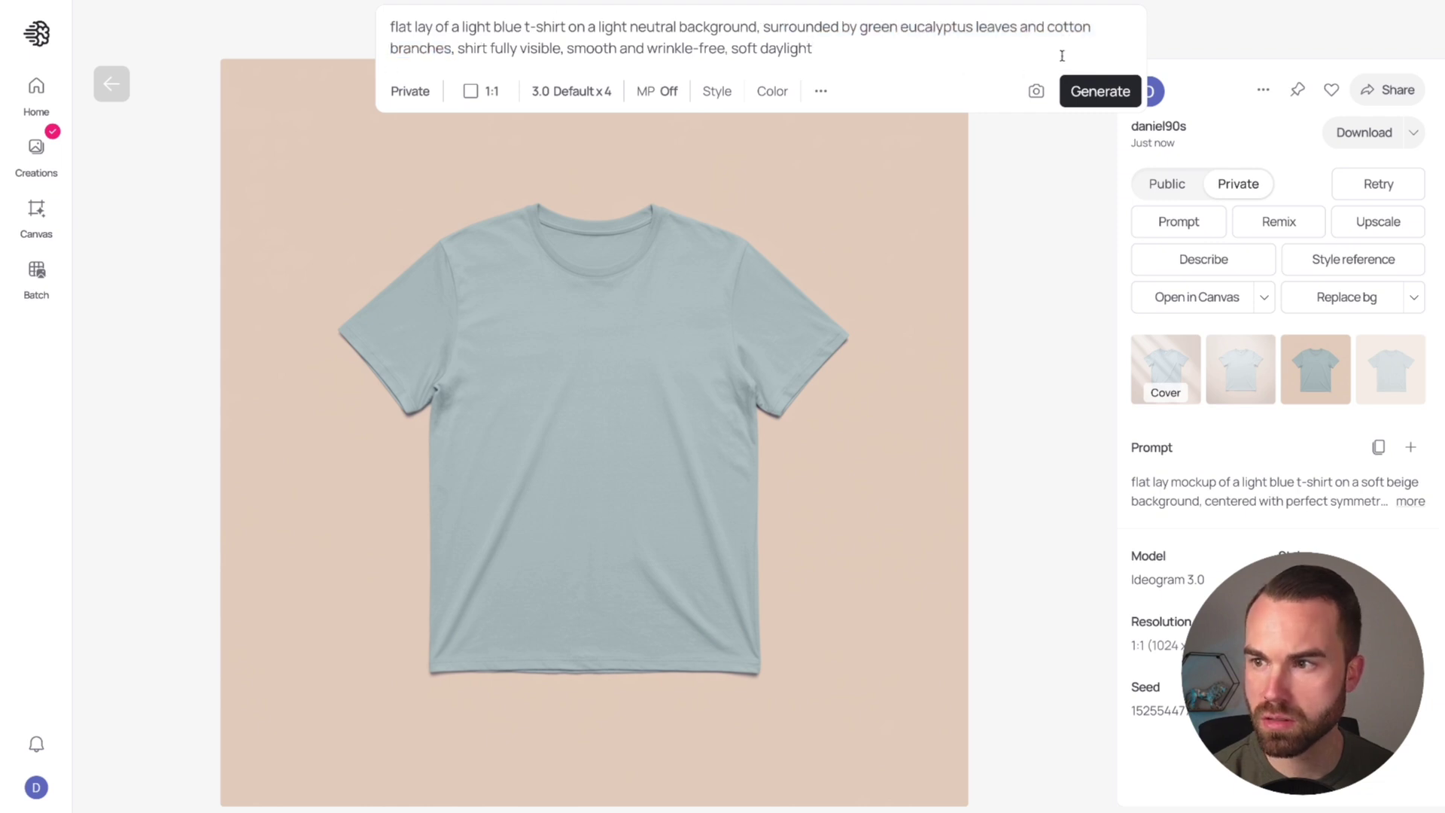
left_click(1099, 91)
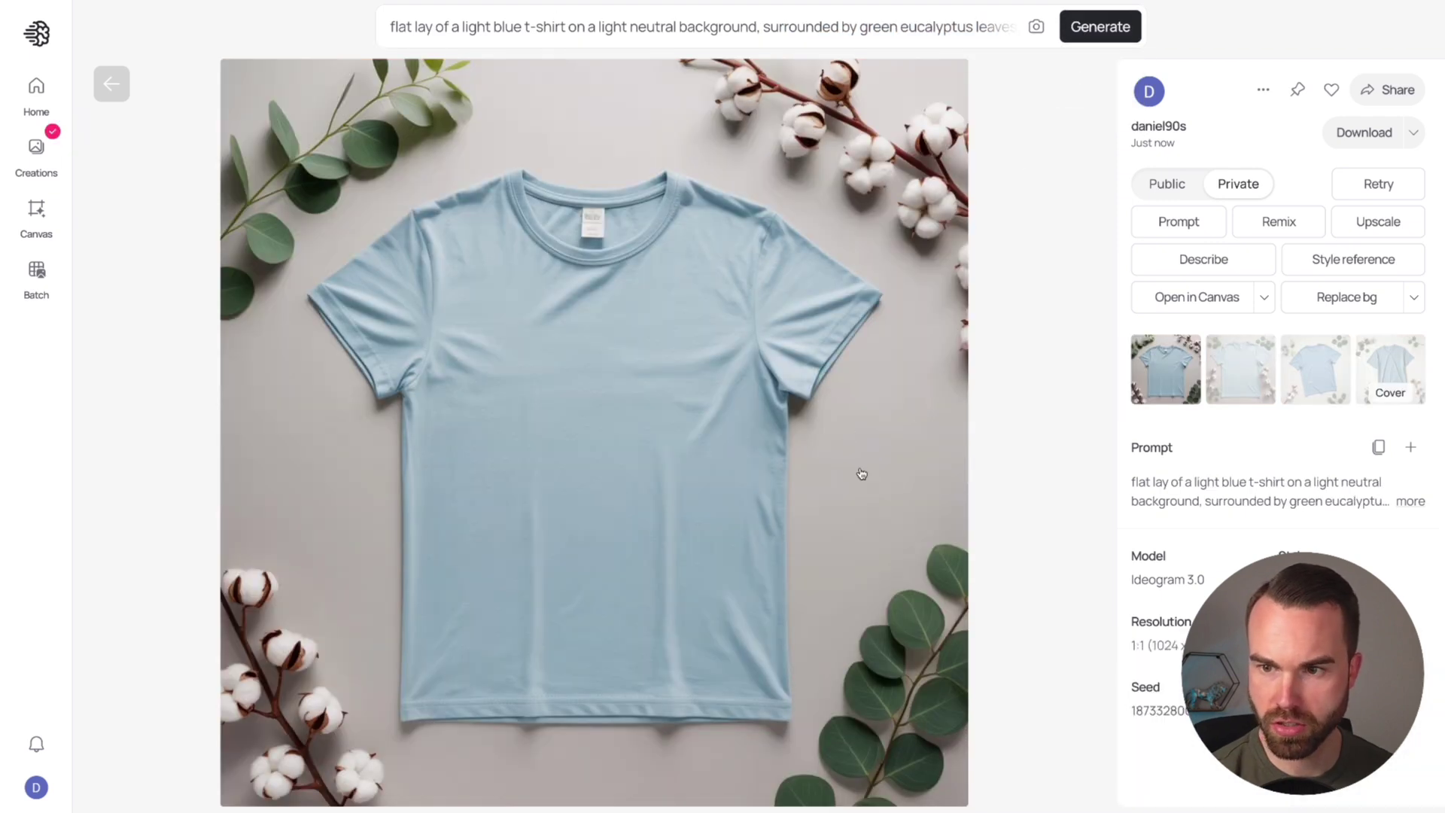
left_click(1267, 362)
left_click(1318, 368)
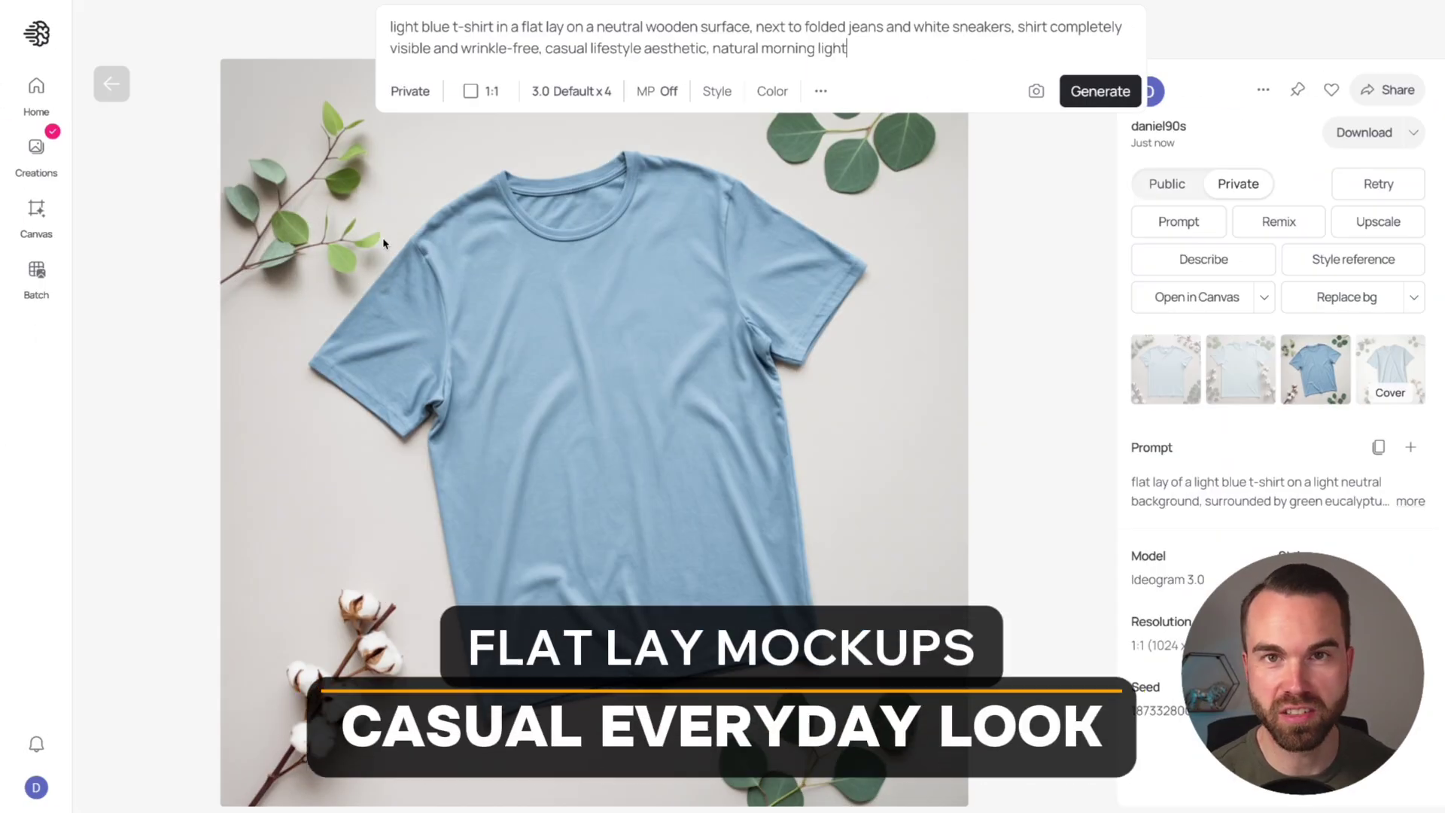
Step: Generate a wrinkle-free light blue t-shirt flat lay on a neutral wooden surface, next to folded jeans and white sneakers, casual lifestyle aesthetic, natural morning light
left_click_drag(864, 48, 361, 28)
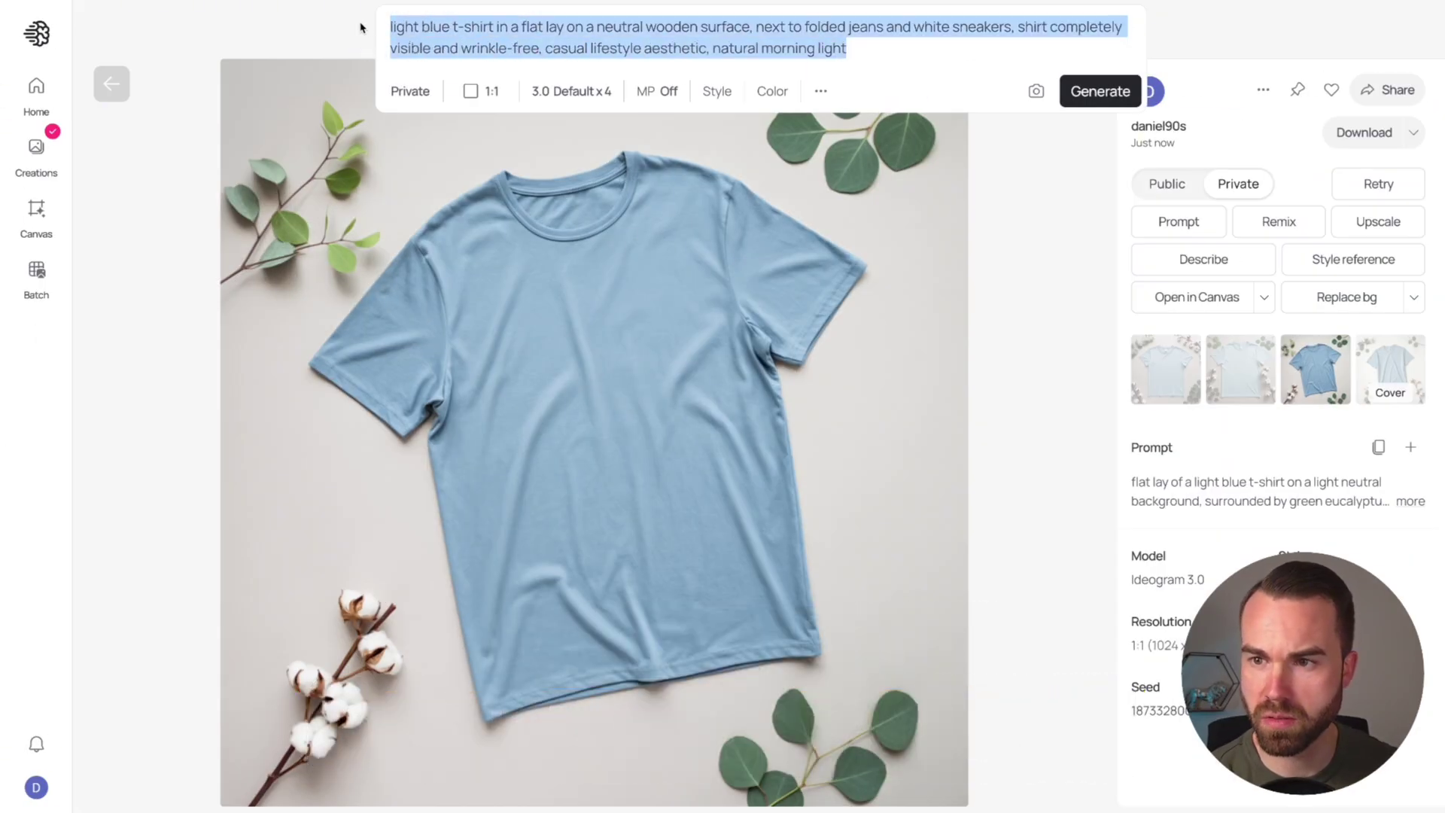
left_click(881, 49)
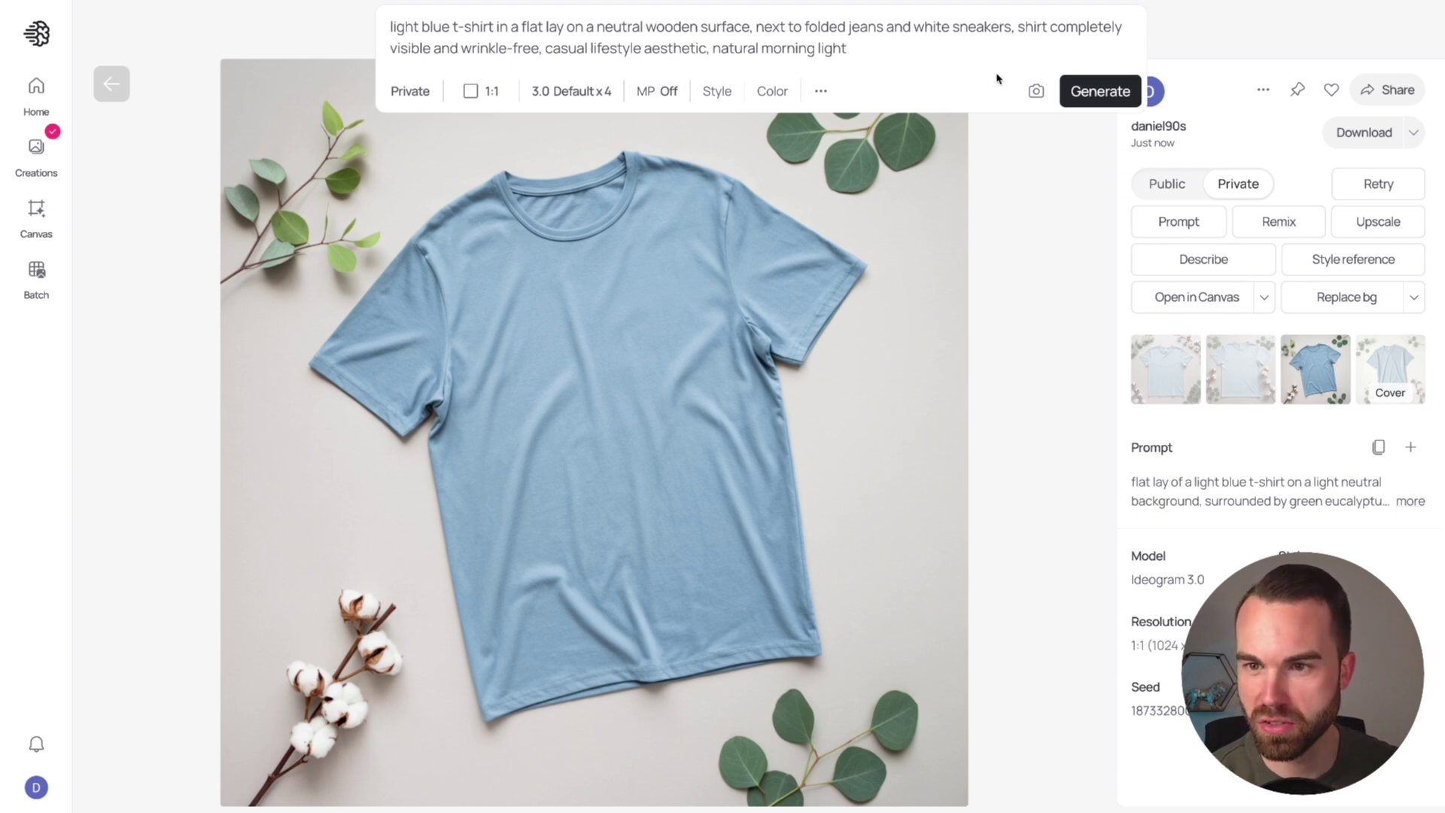
left_click(1081, 93)
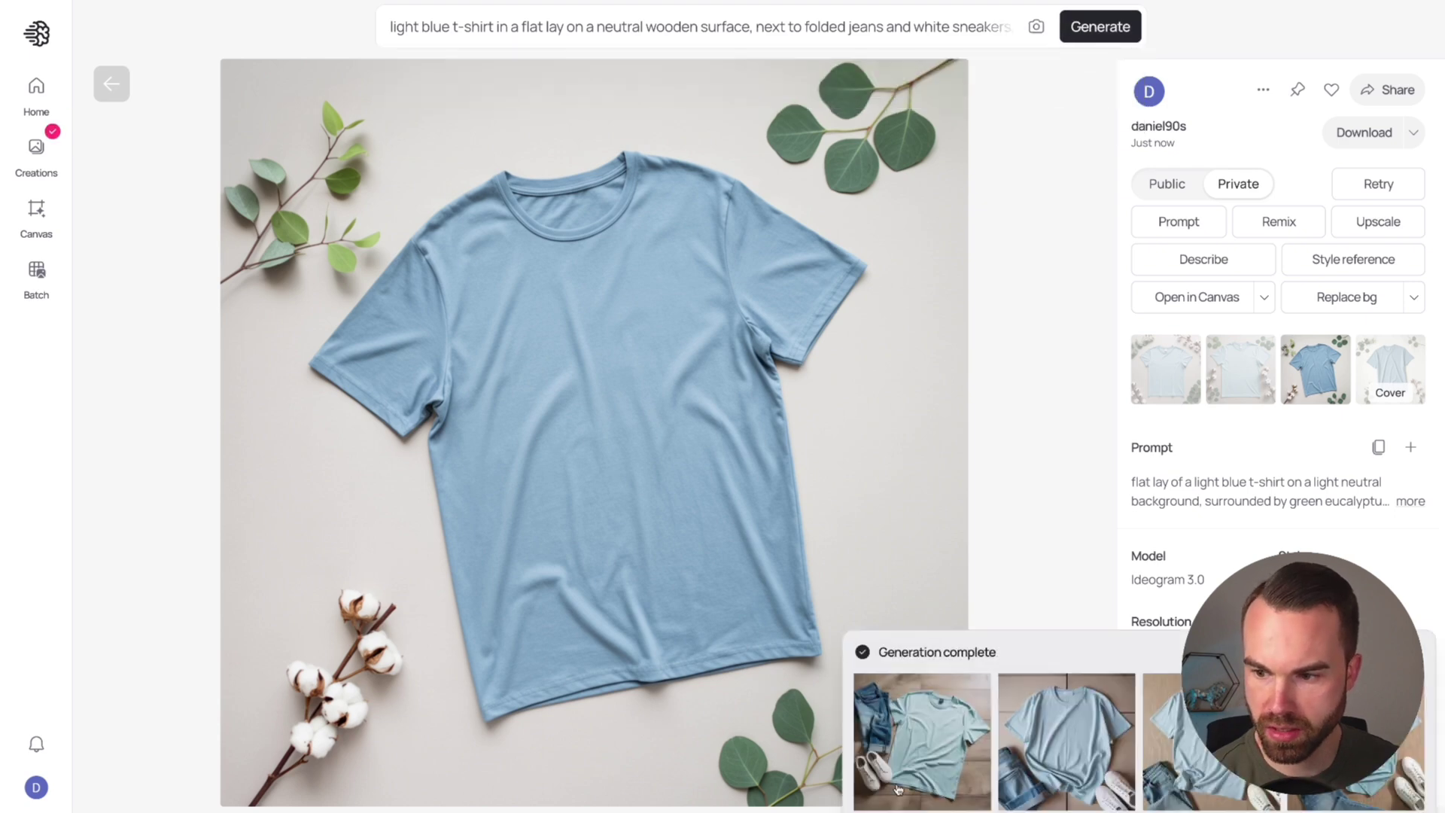
Step: Open the wooden-surface results with jeans and sneakers and compare the first, third and fourth variations
left_click(931, 725)
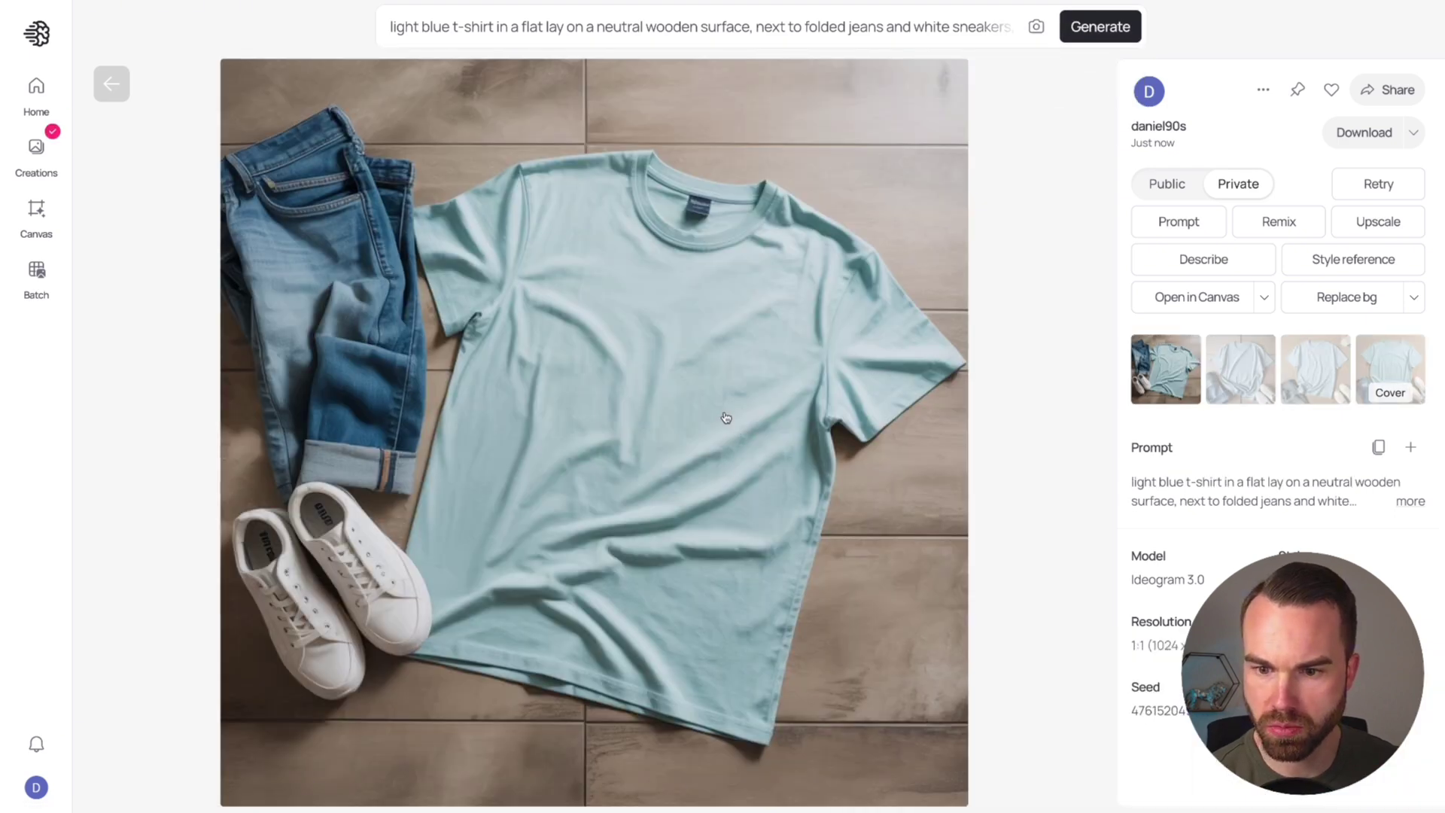
left_click(1291, 377)
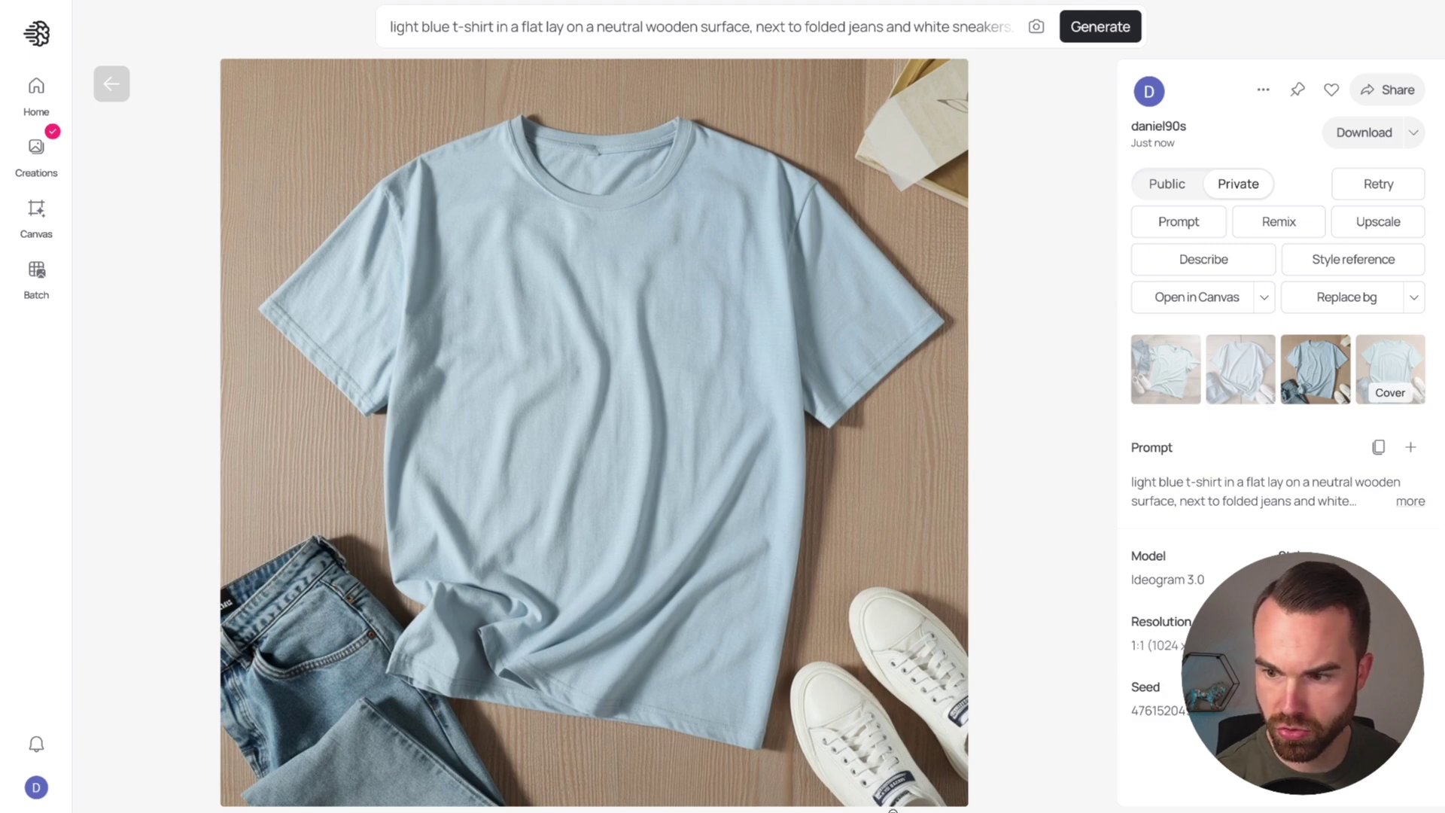
left_click(1398, 362)
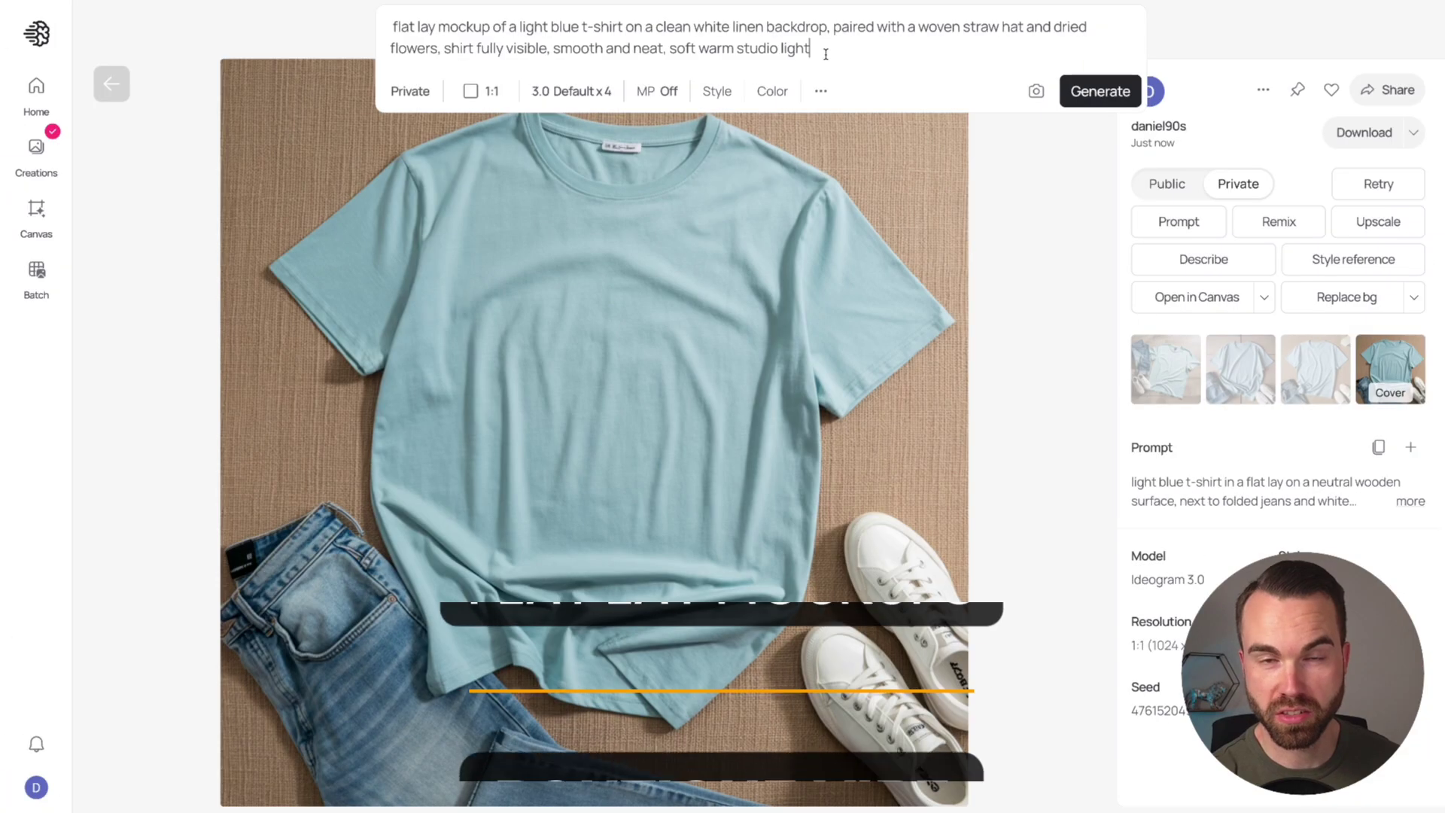
Step: Generate a light blue t-shirt flat lay on white linen with a woven straw hat, dried flowers and soft warm studio light, and compare all four variations
left_click(1100, 91)
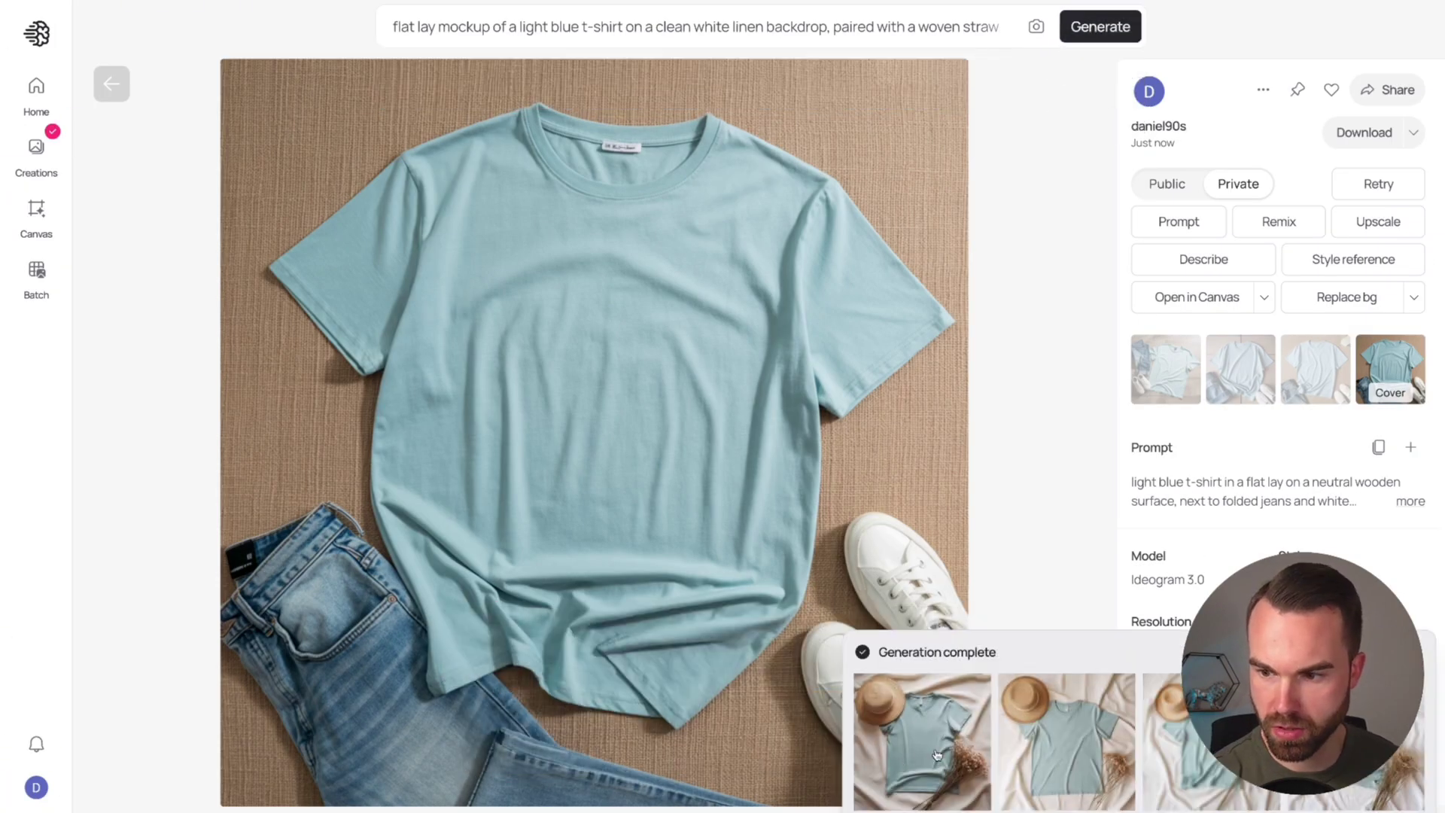
left_click(938, 755)
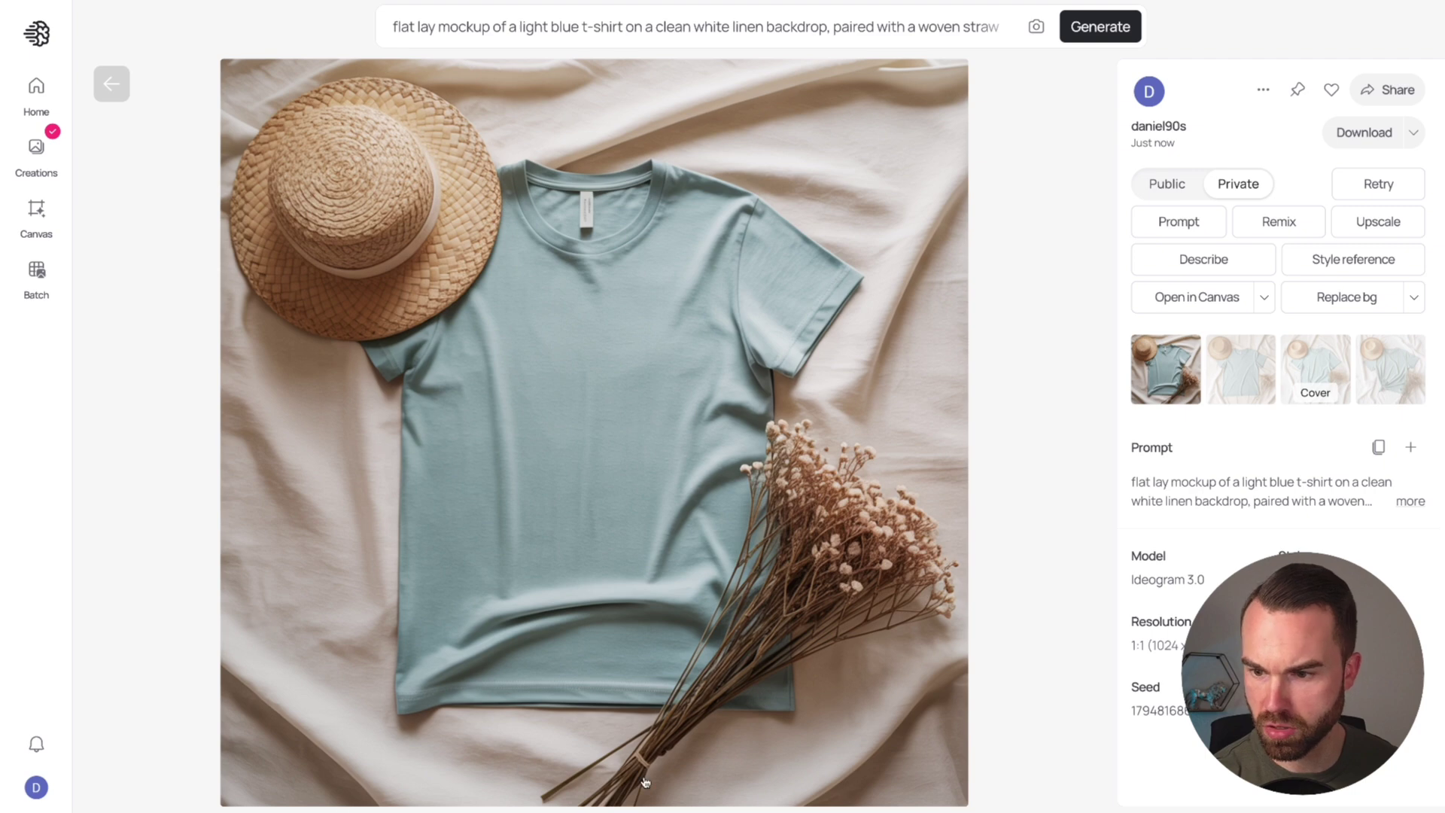
left_click(1227, 375)
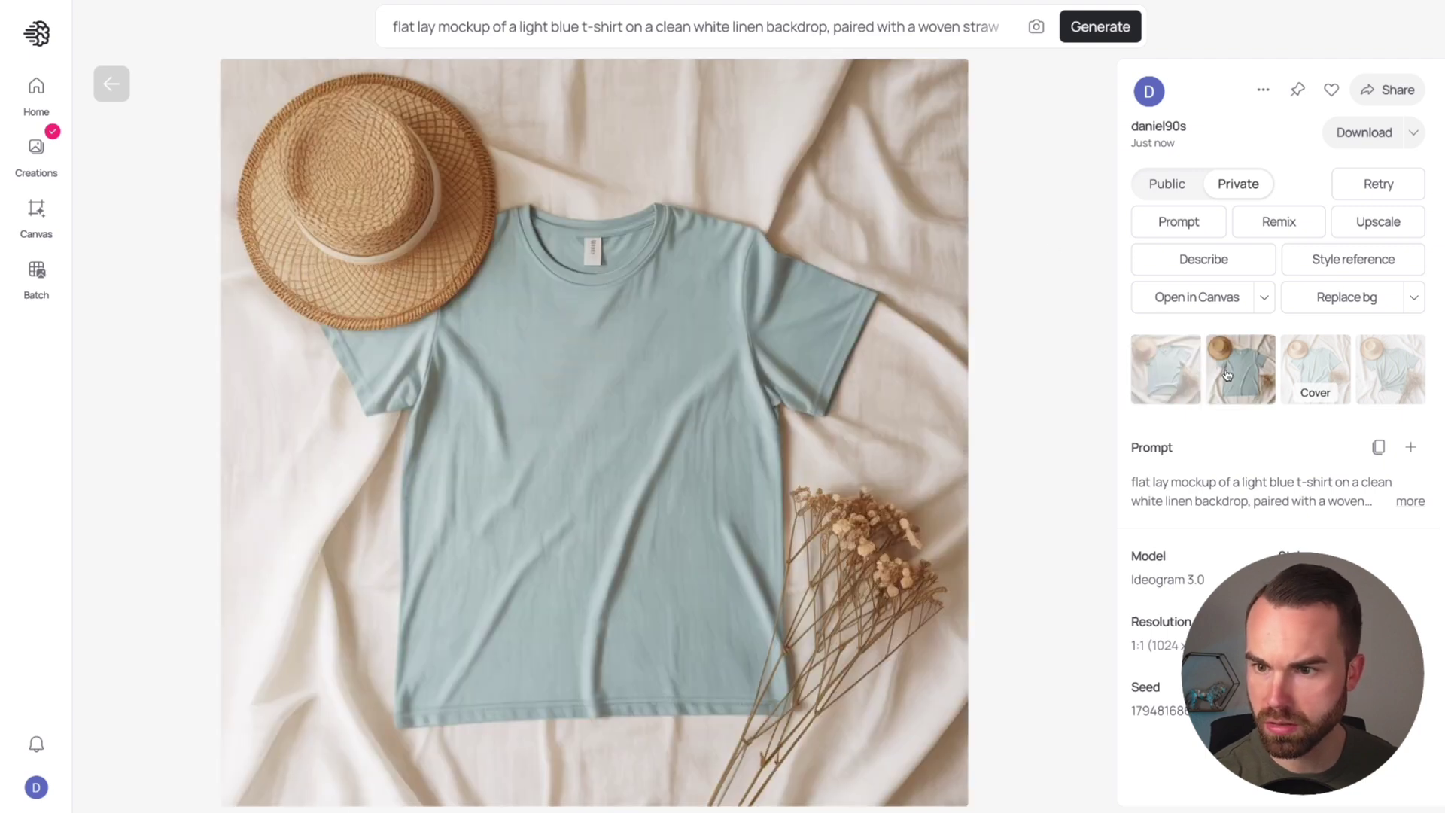
left_click(1314, 380)
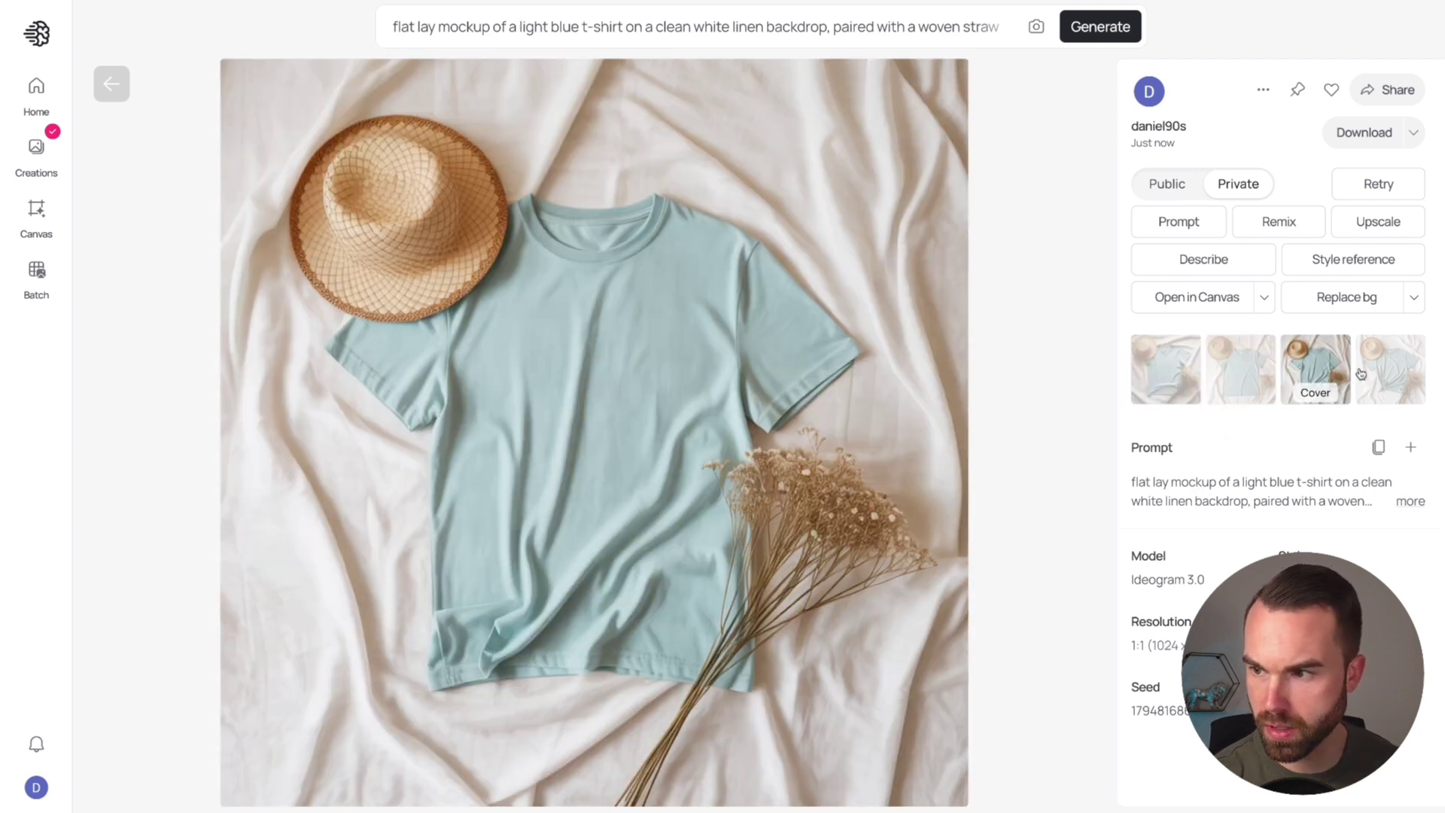
left_click(1388, 373)
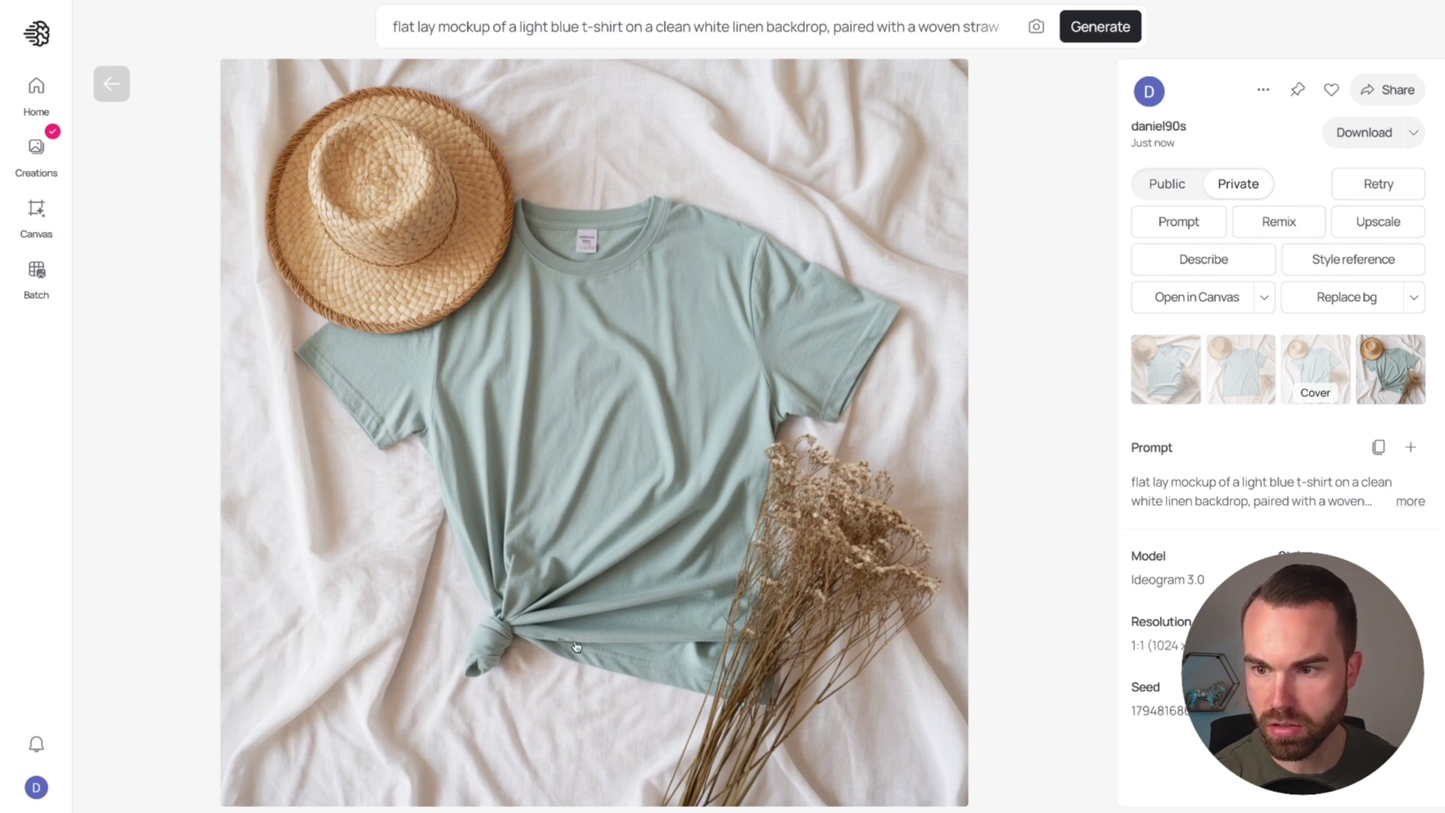
Step: Compare the first and second straw hat variations with each other, ending on the second one
left_click(1167, 374)
left_click(1251, 381)
left_click(1174, 382)
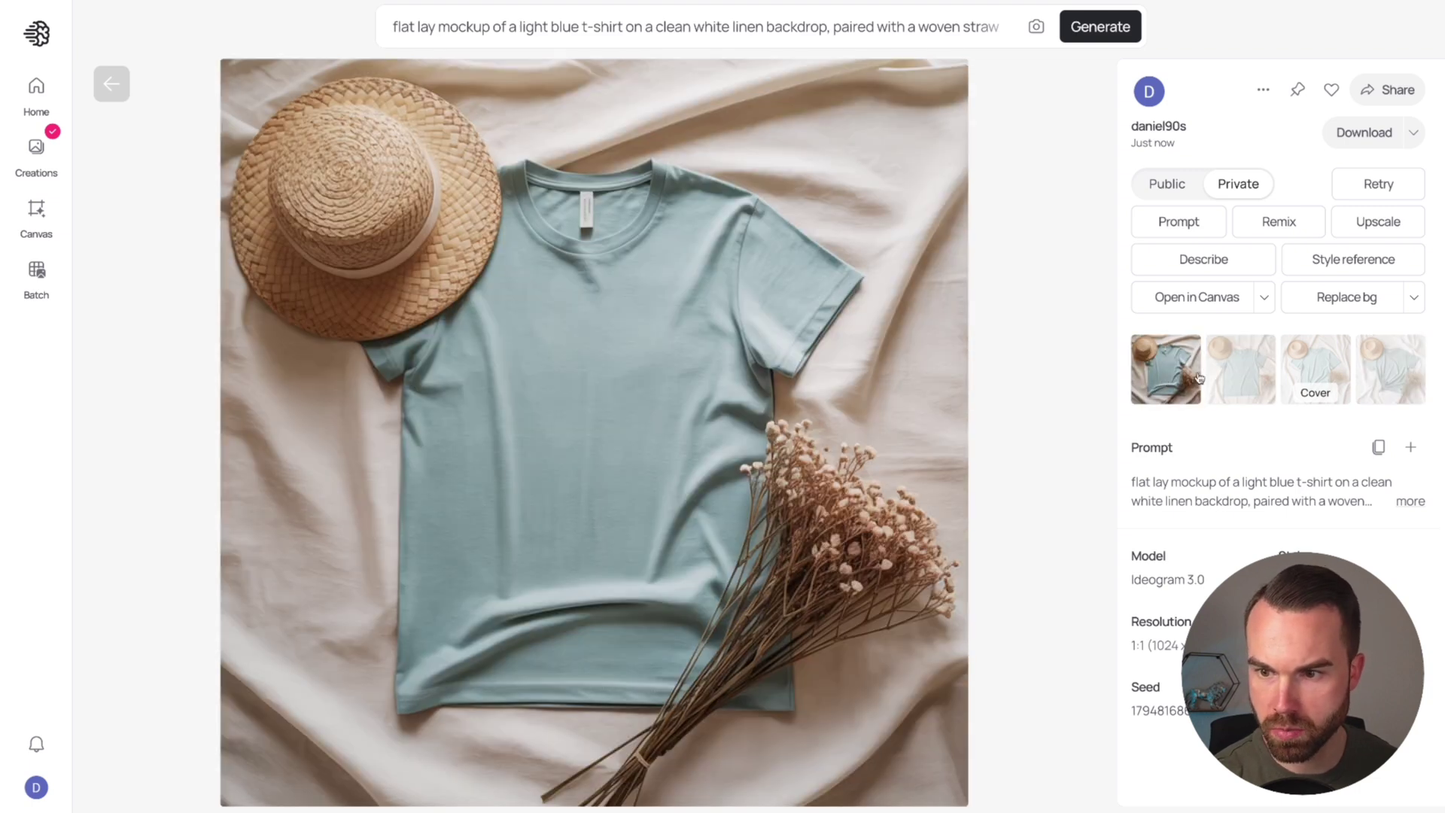
left_click(1240, 370)
left_click(1157, 380)
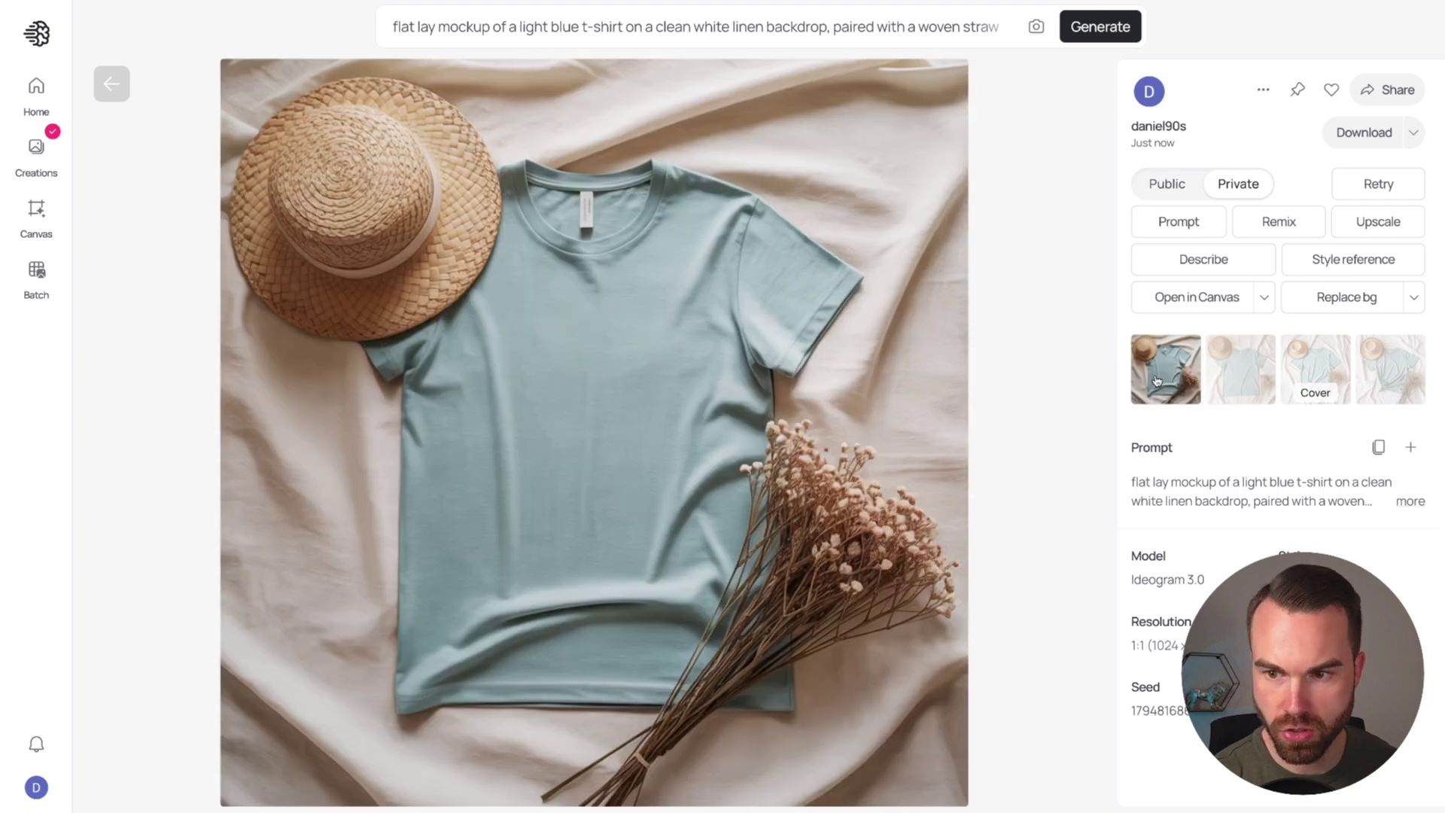
left_click(1242, 374)
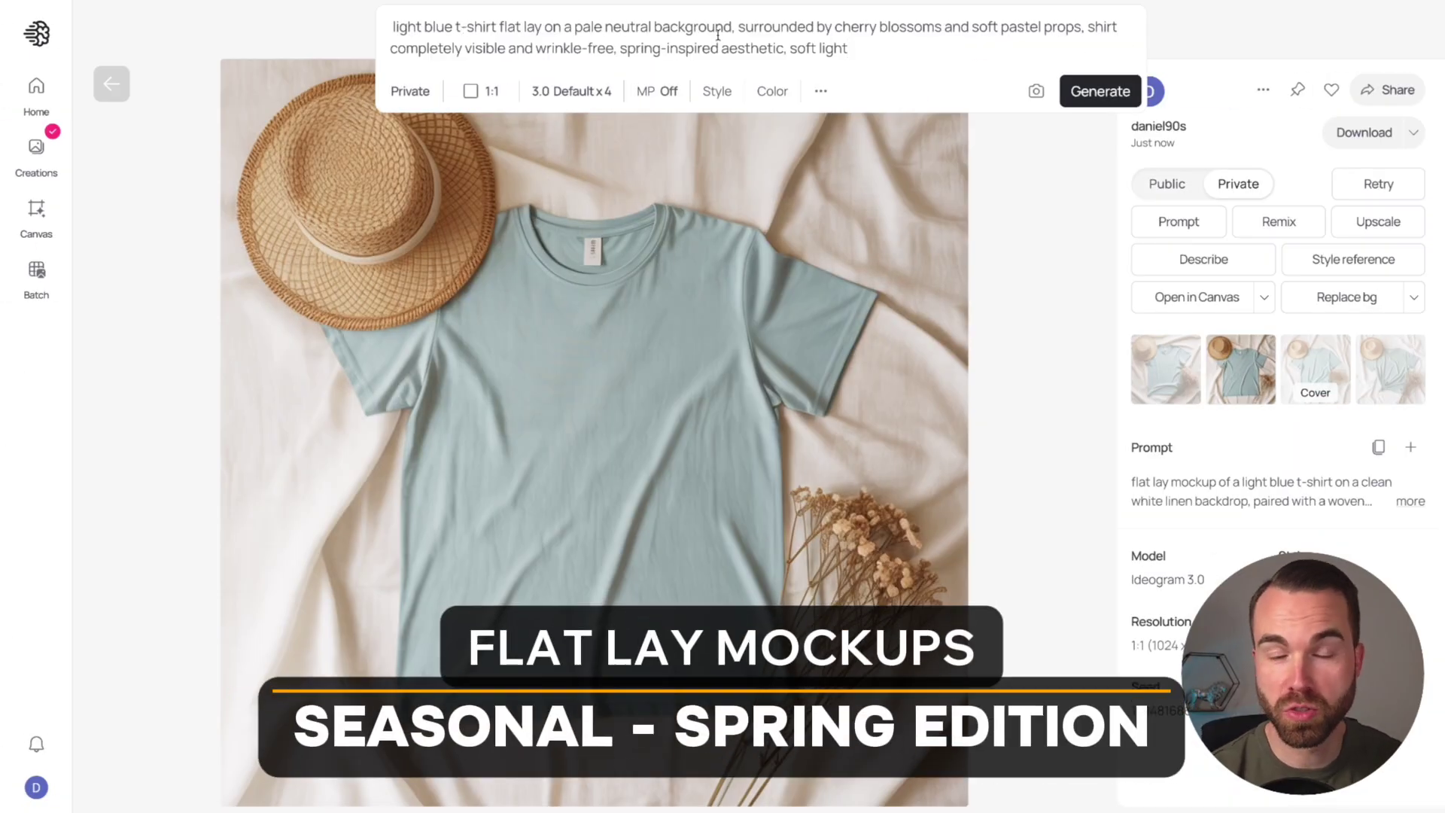
Step: Generate a light blue t-shirt flat lay on a pale neutral background with cherry blossoms, soft pastel props and soft light, and compare all four variations
left_click(1102, 91)
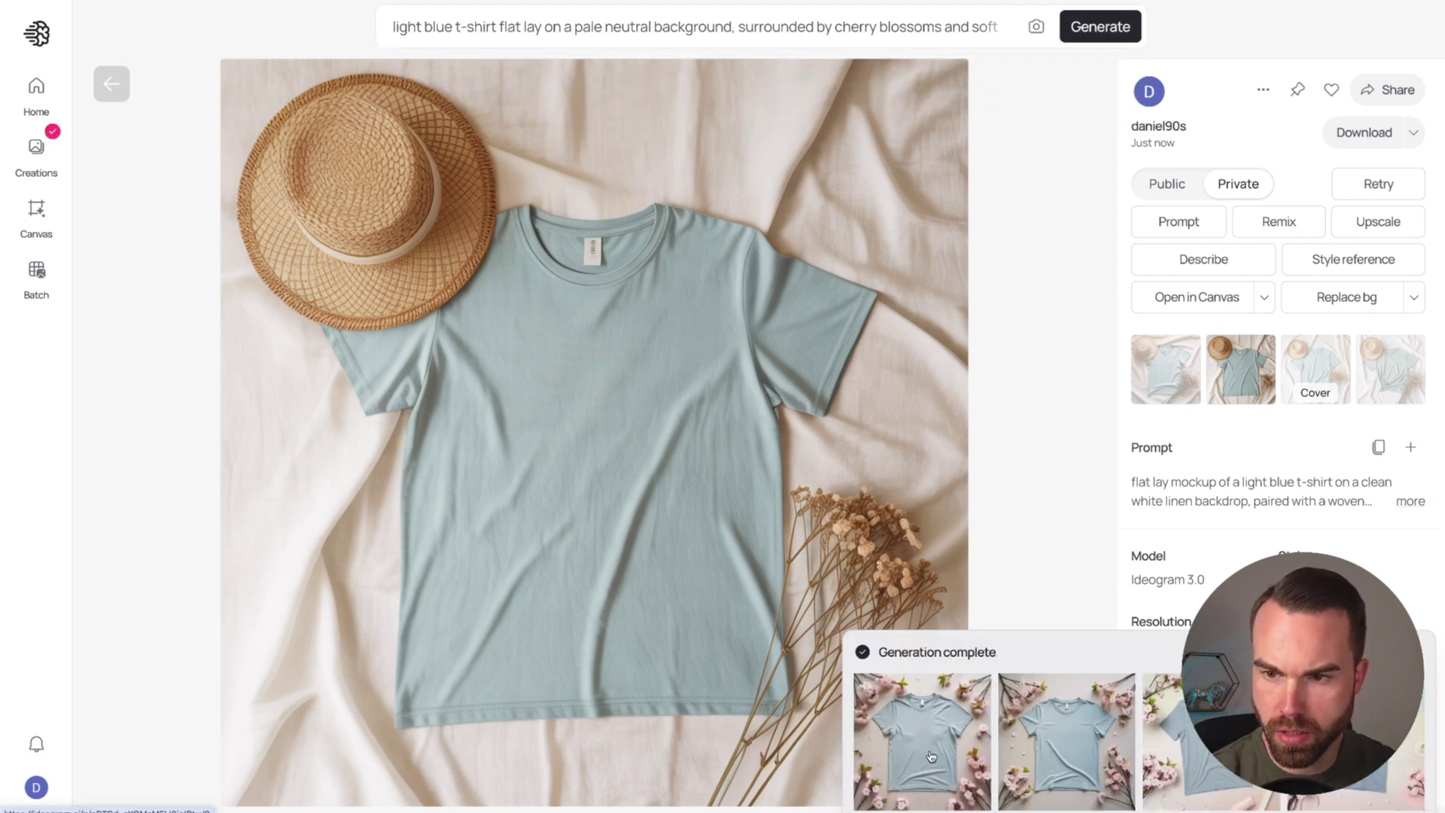
left_click(931, 757)
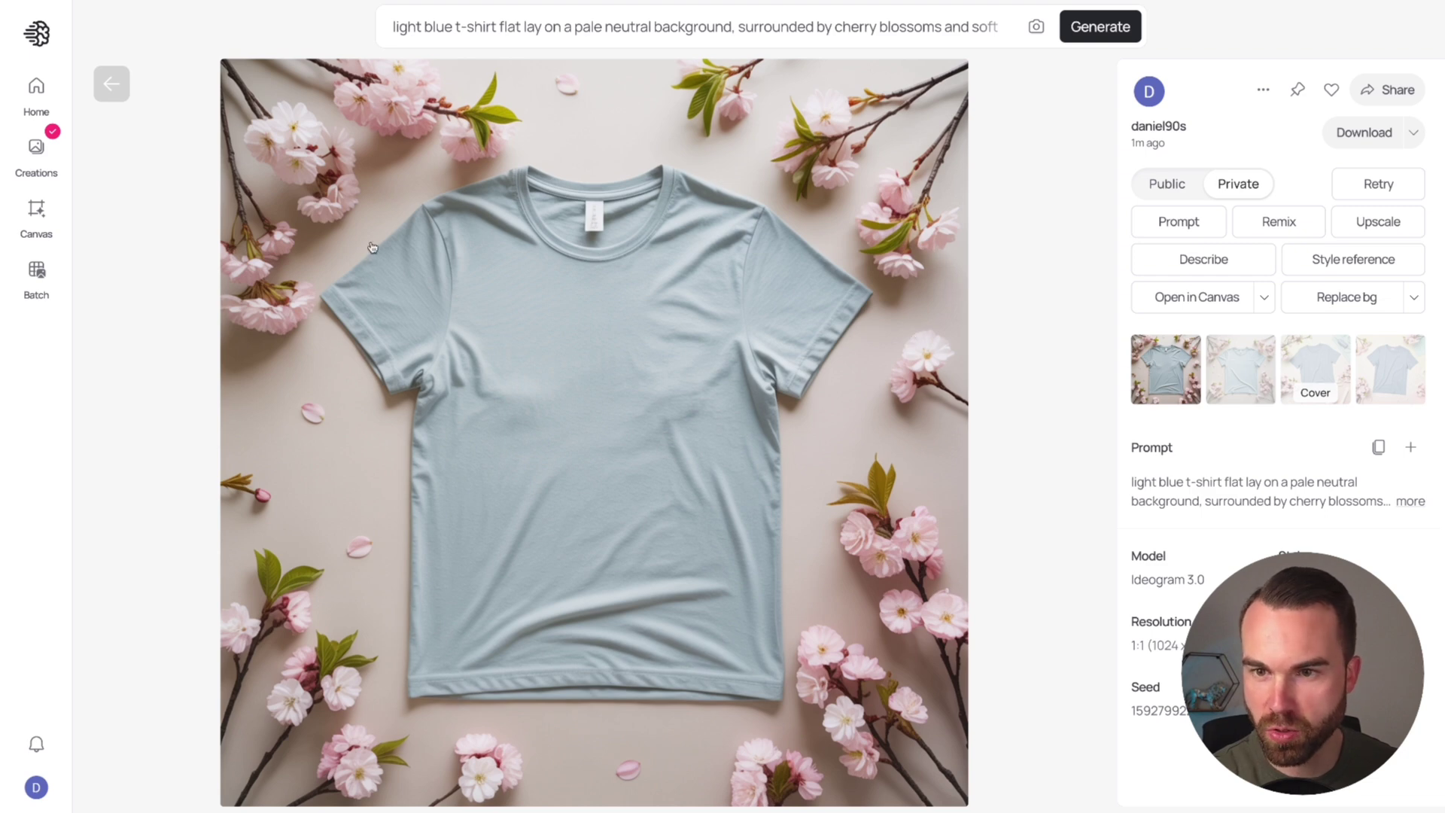
left_click(1250, 367)
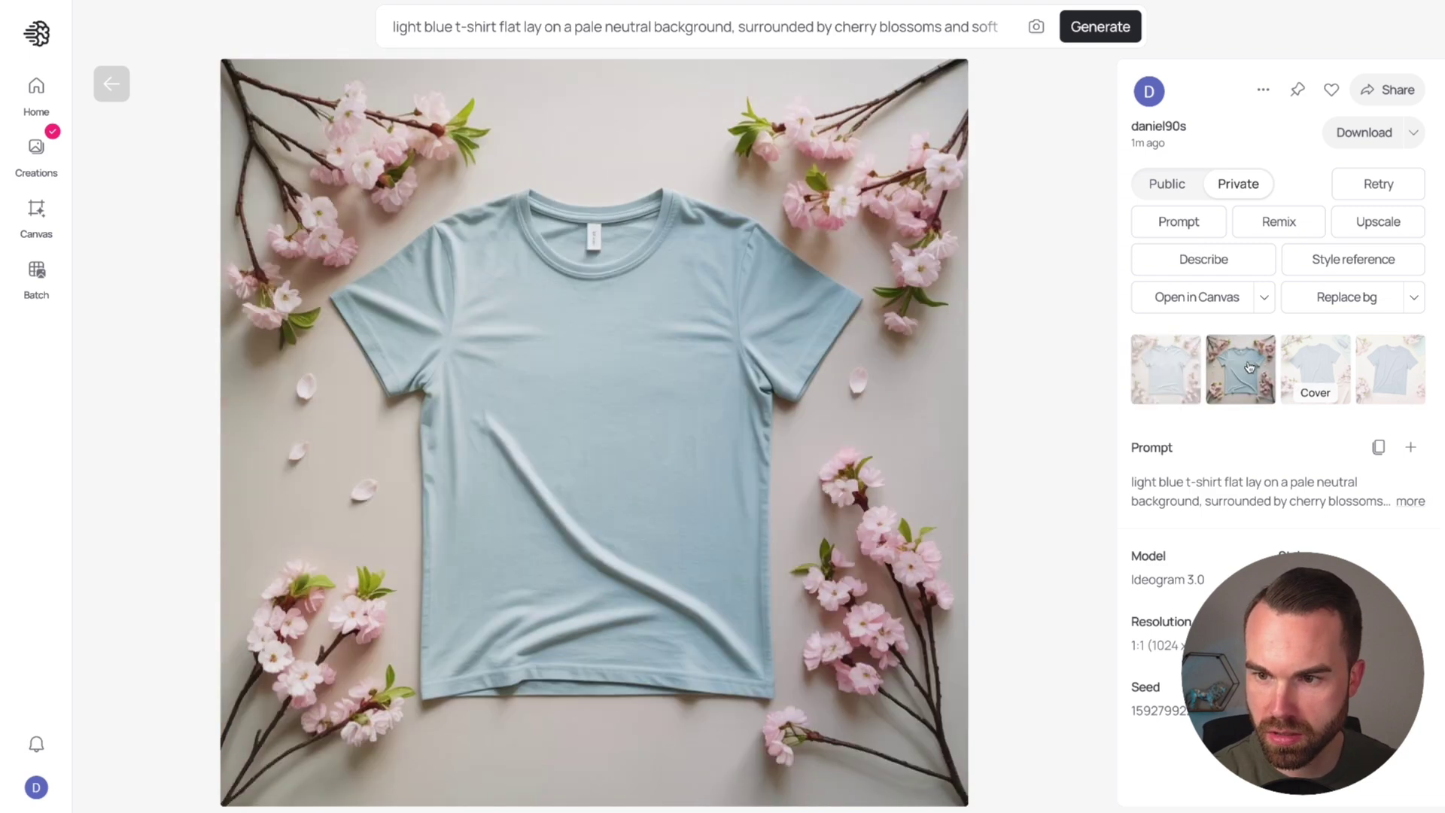
left_click(1304, 366)
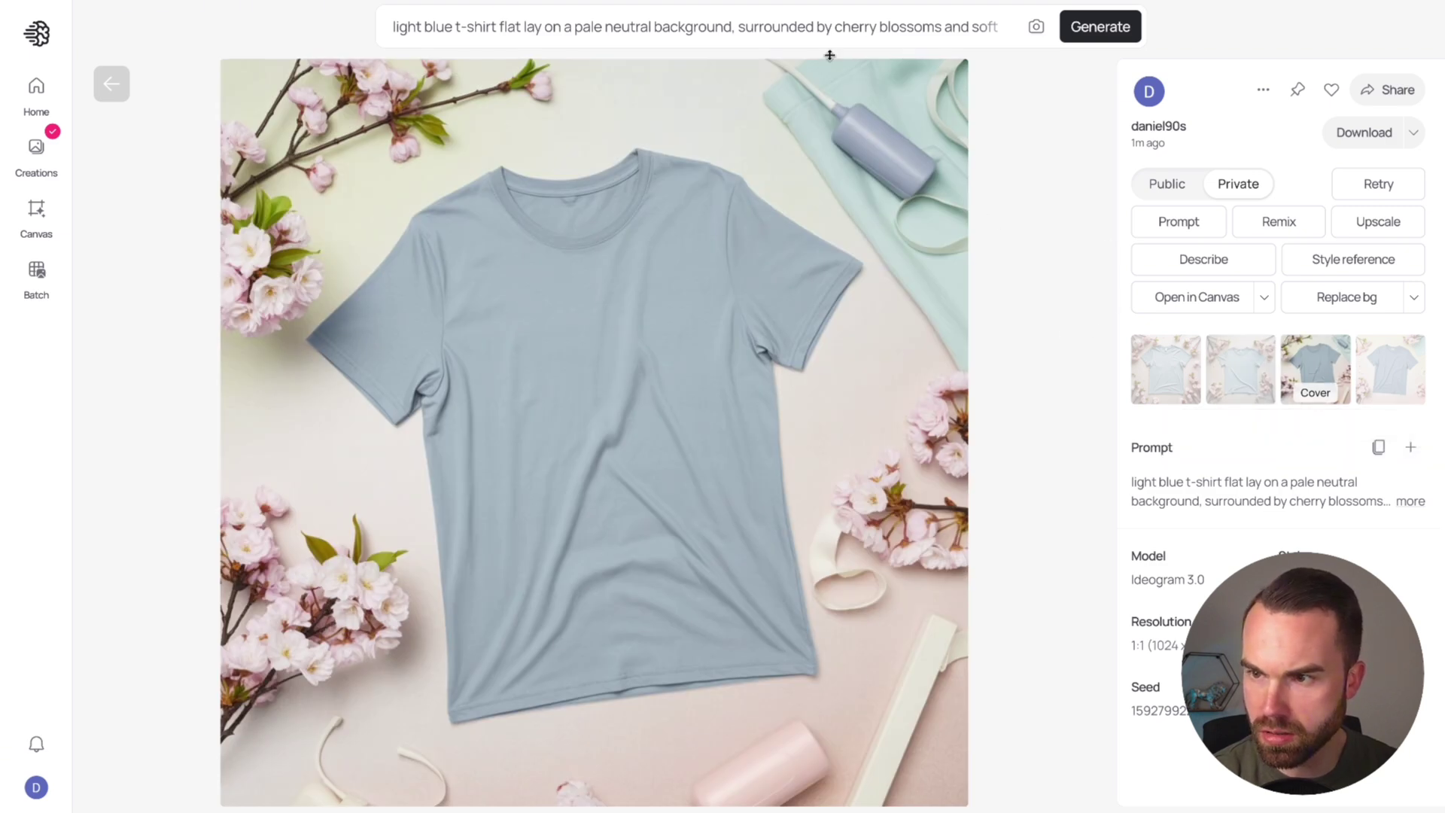
left_click(1397, 374)
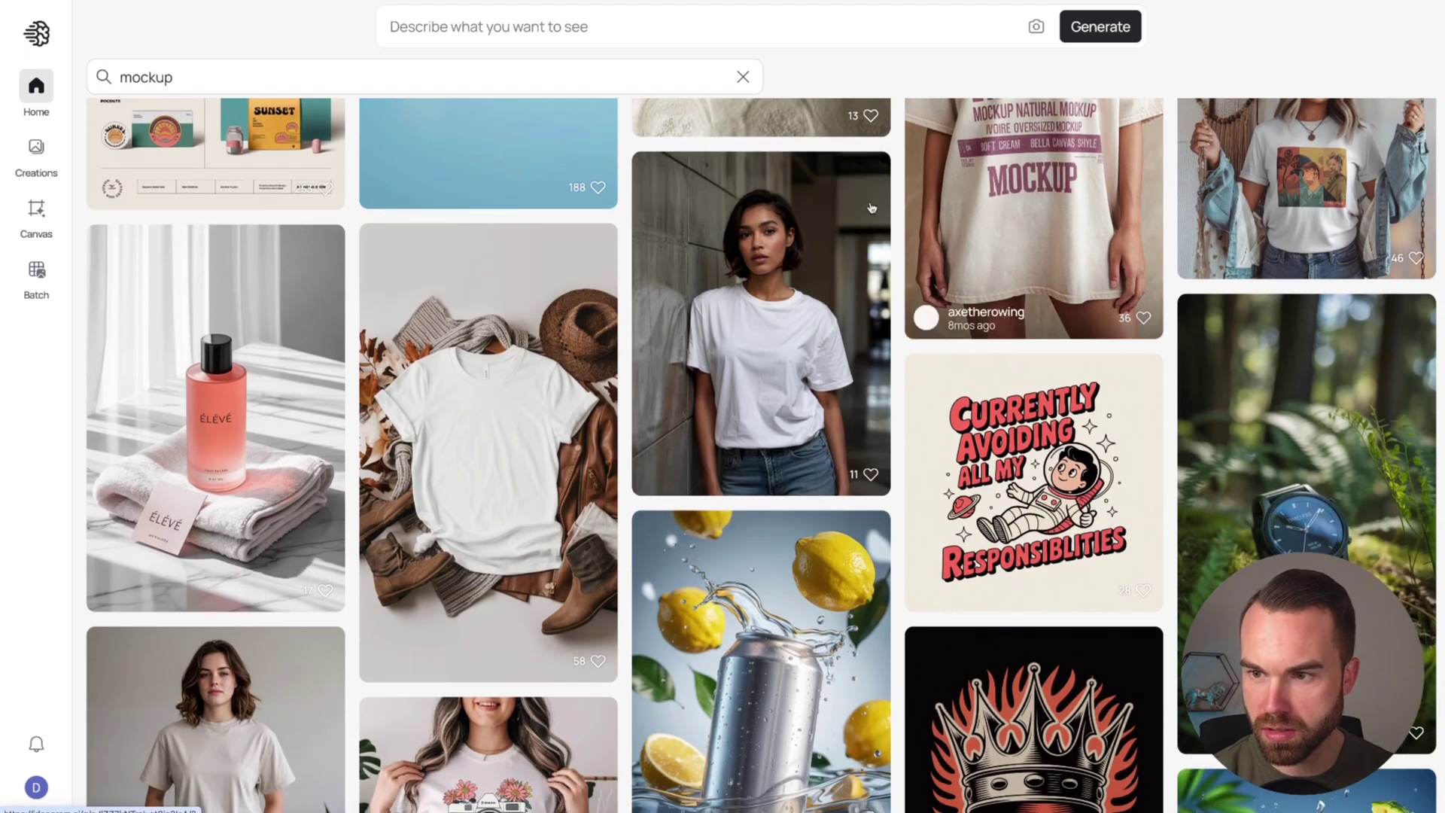
Step: Generate a young adult model in a light blue t-shirt facing forward against a neutral backdrop with professional studio lighting, and compare all four variations
scroll(629, 409, "down", 5)
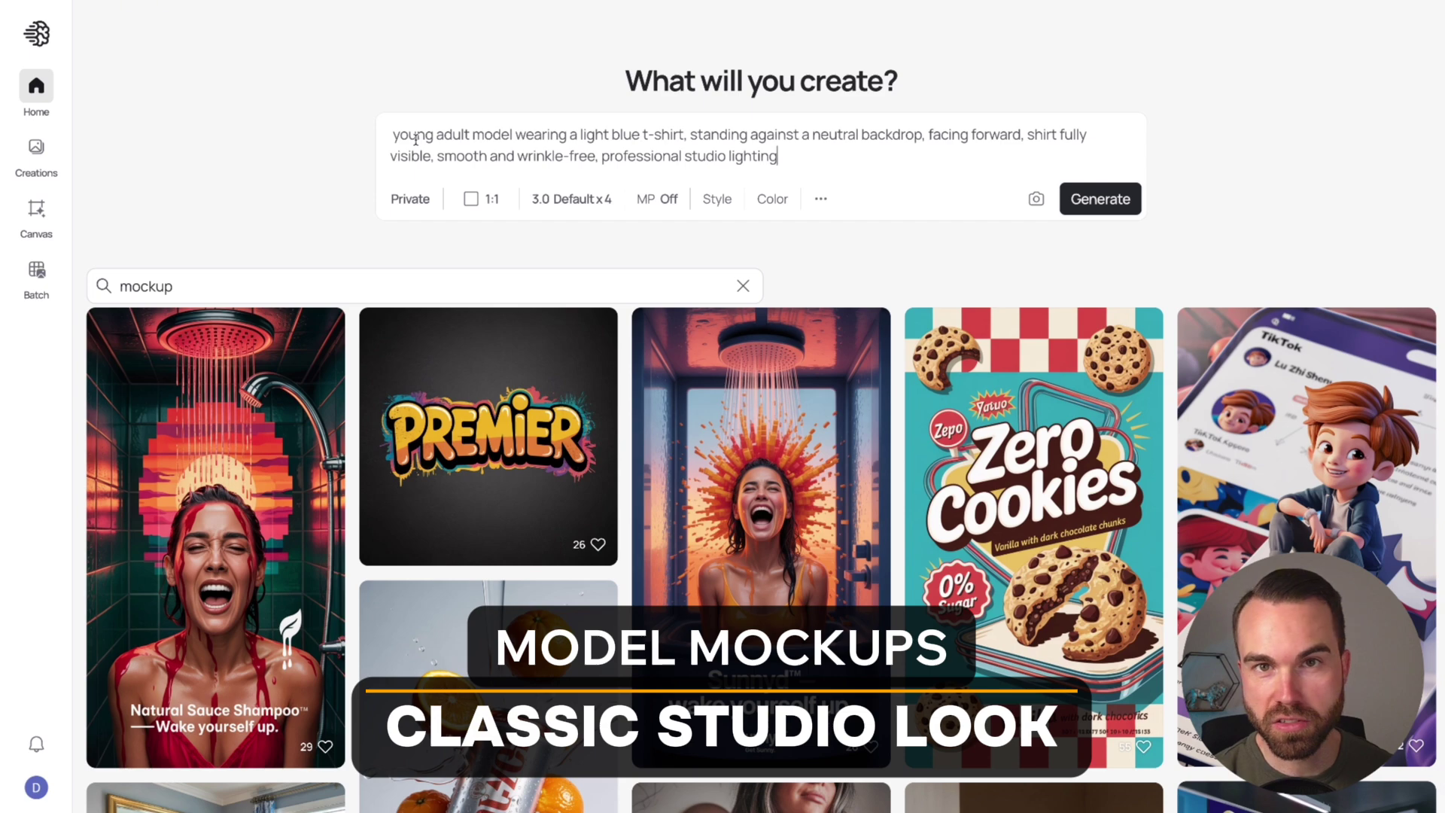
left_click(1103, 200)
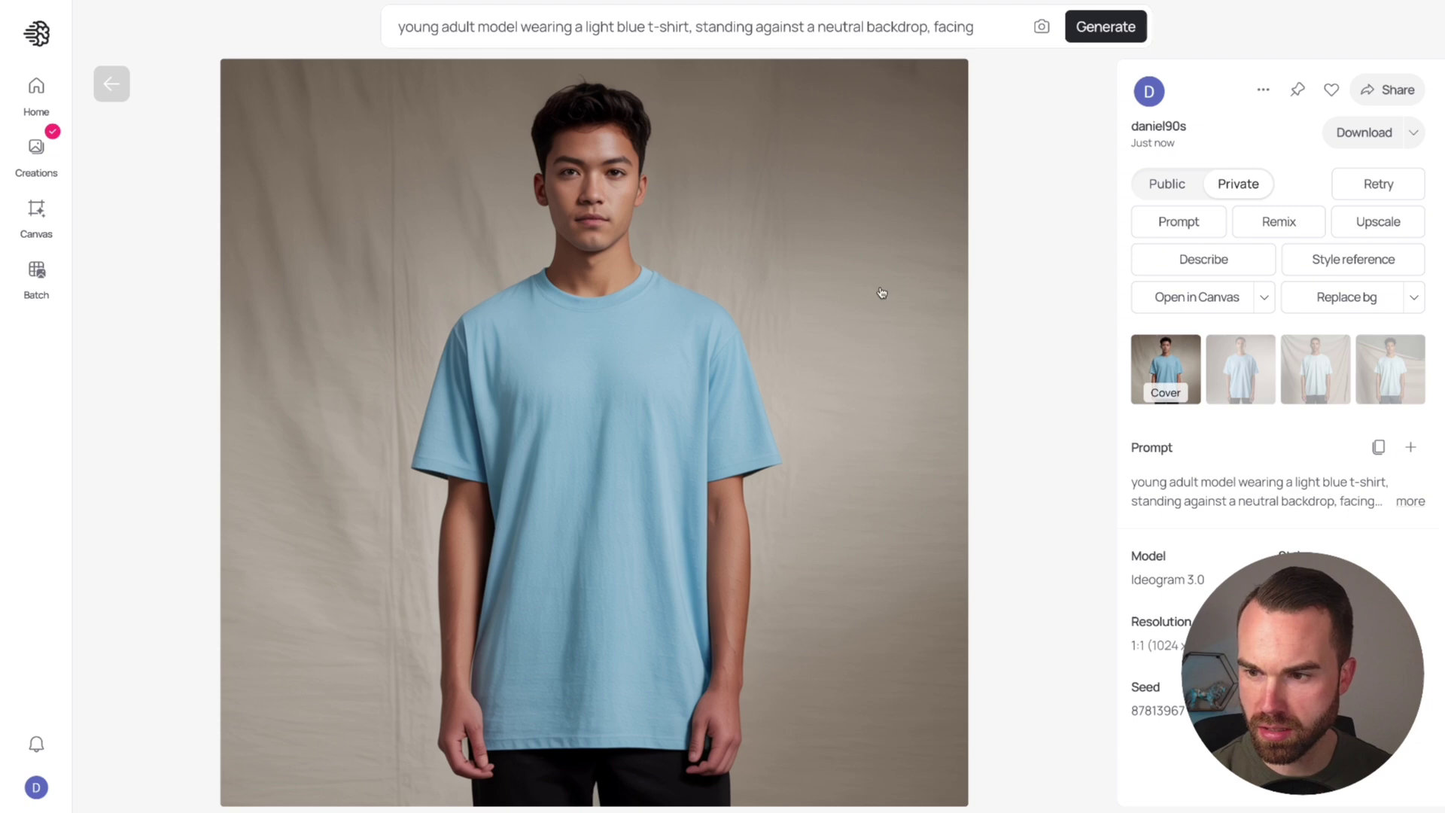
left_click(1239, 380)
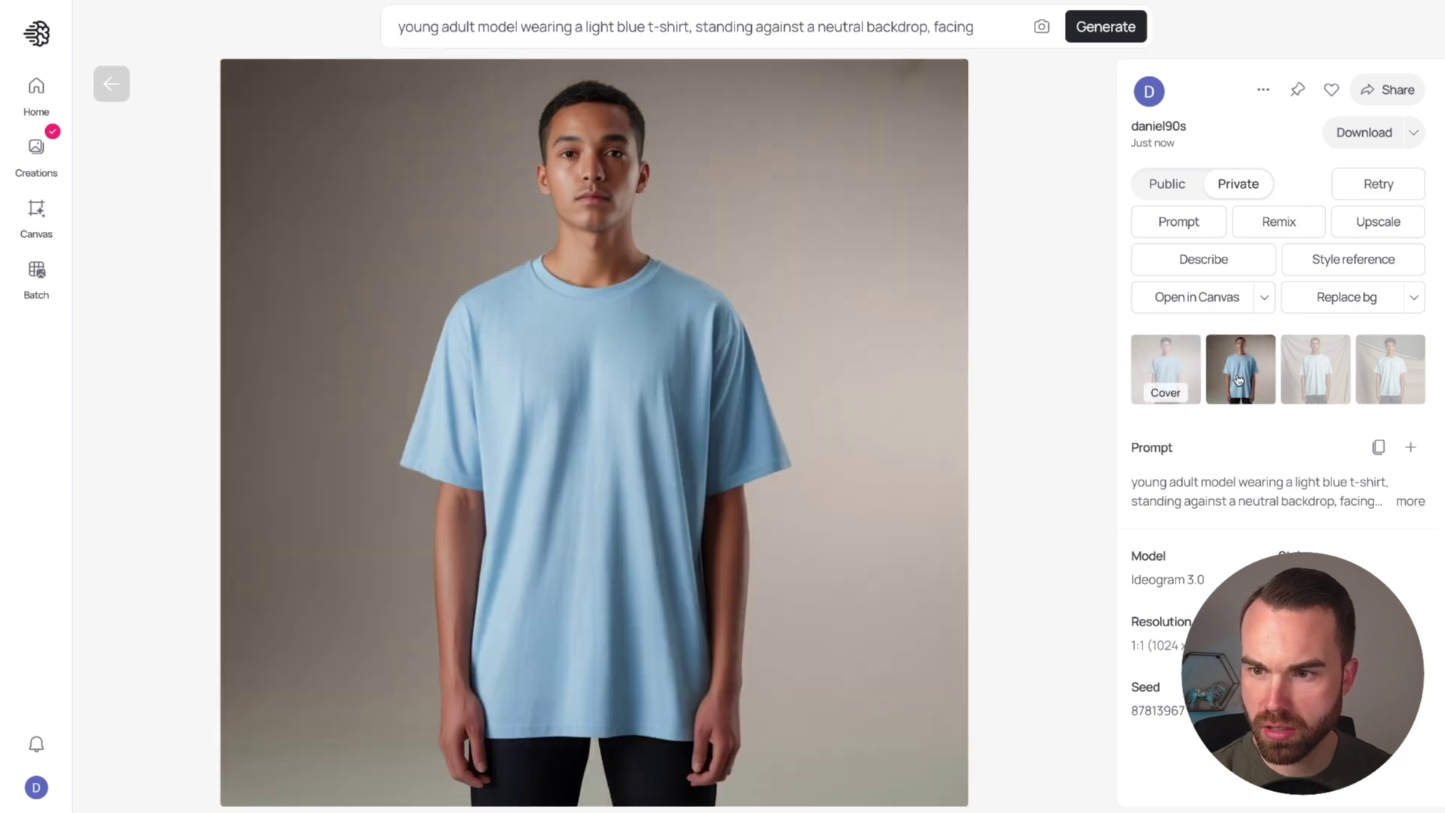
left_click(1320, 359)
left_click(1386, 373)
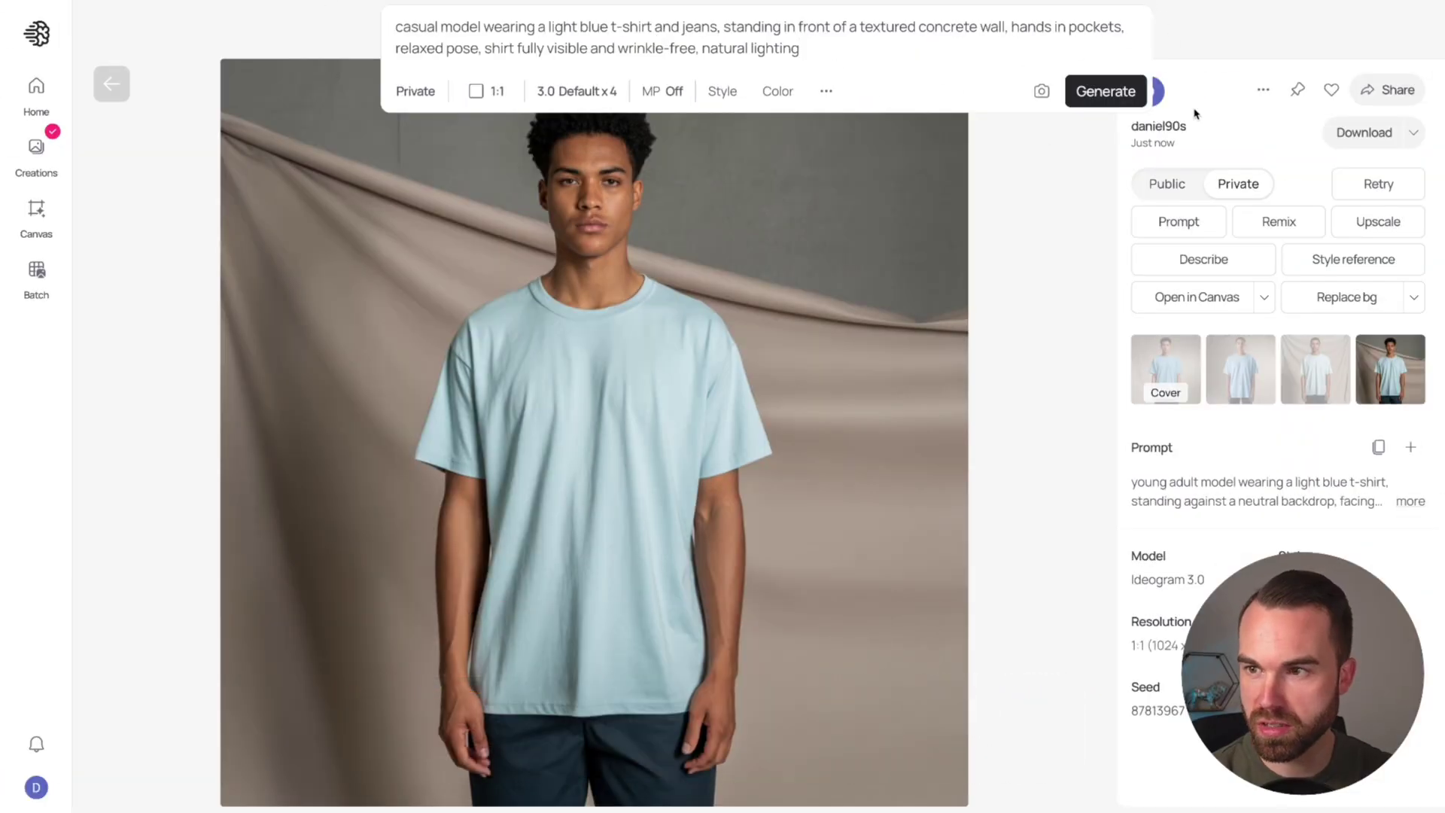
Step: Generate a casual model in a light blue t-shirt and jeans, hands in pockets, by a textured concrete wall in natural lighting, and view the first three variations
left_click(1105, 90)
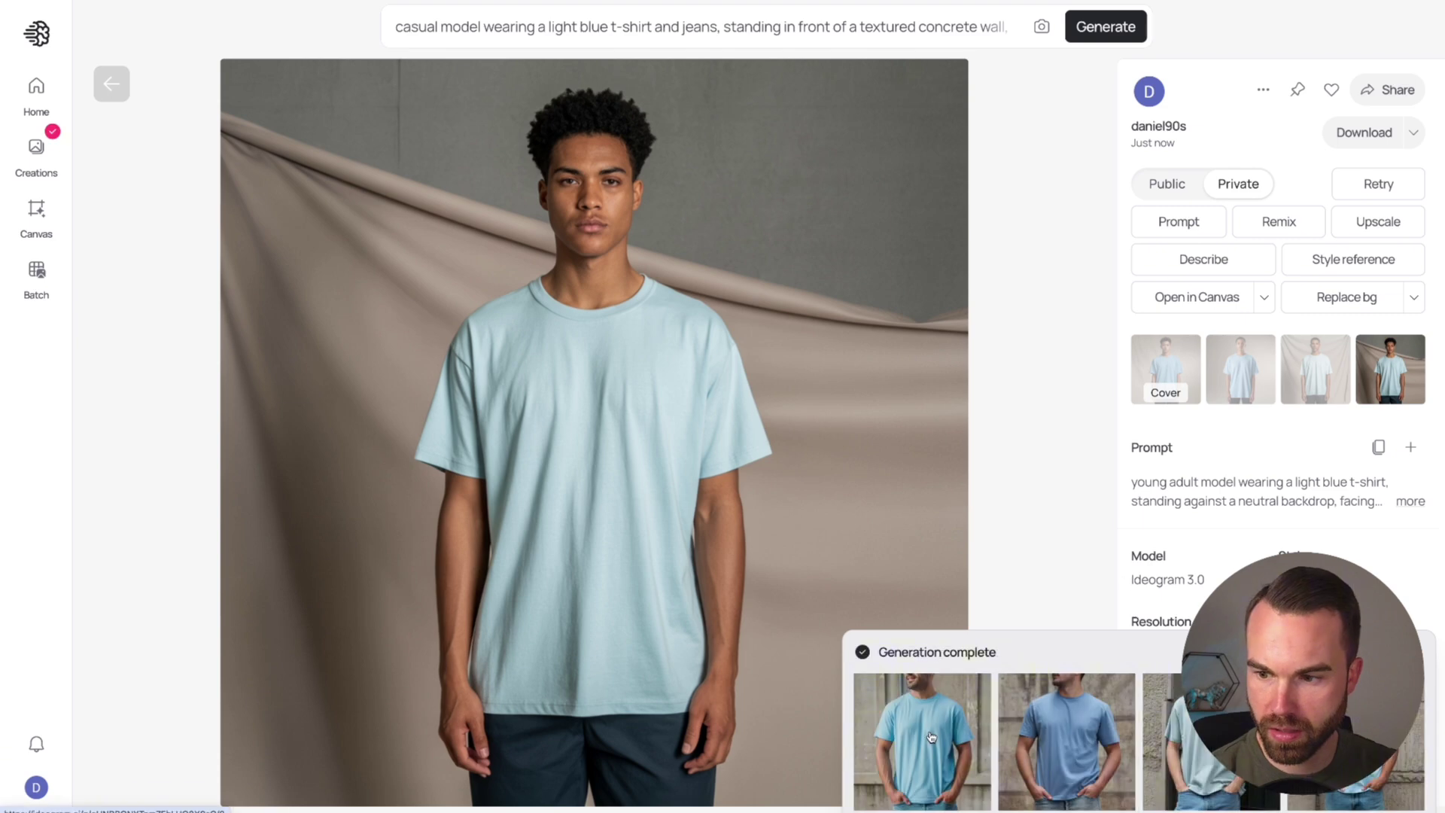
left_click(933, 737)
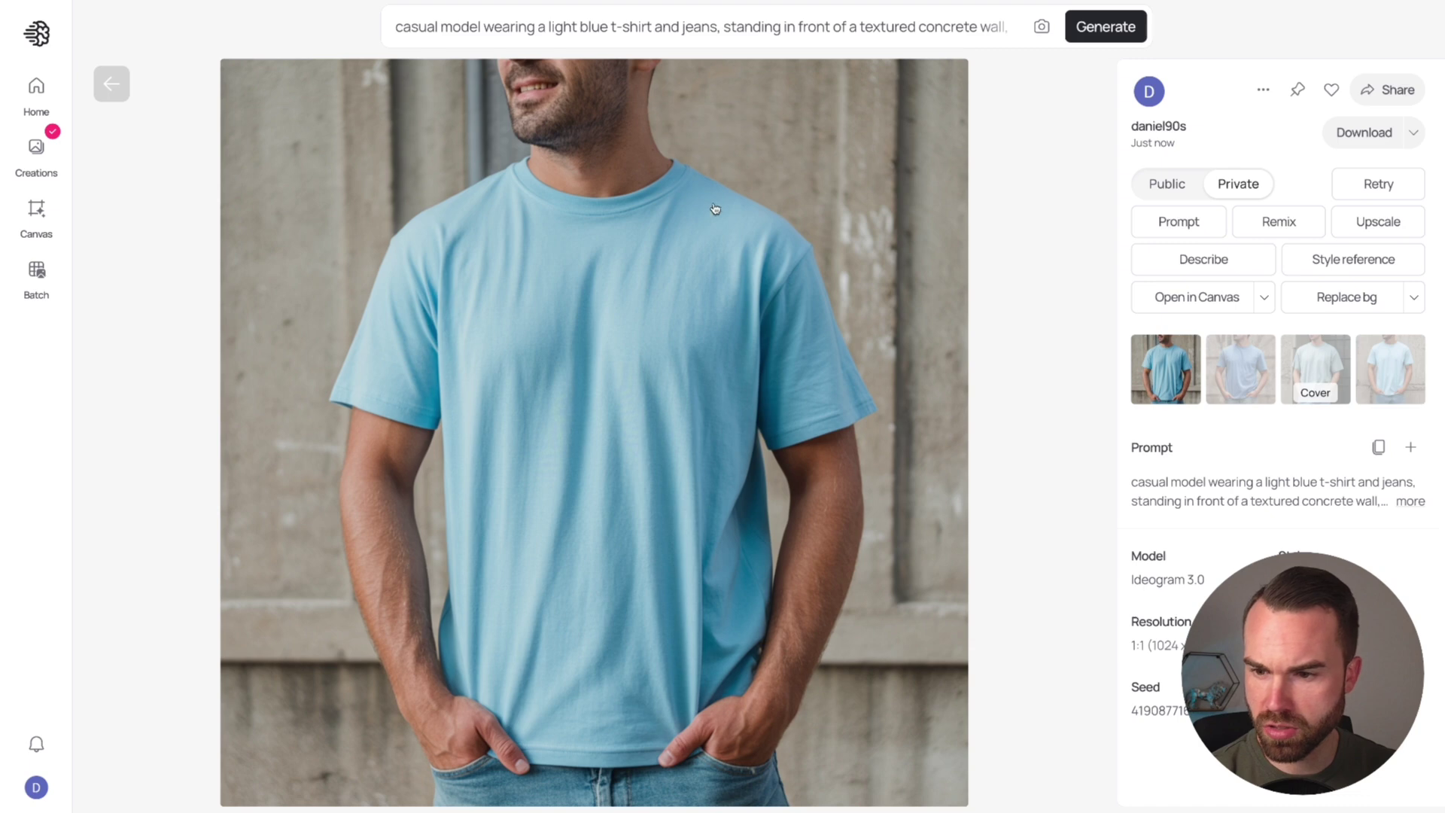
left_click(1248, 377)
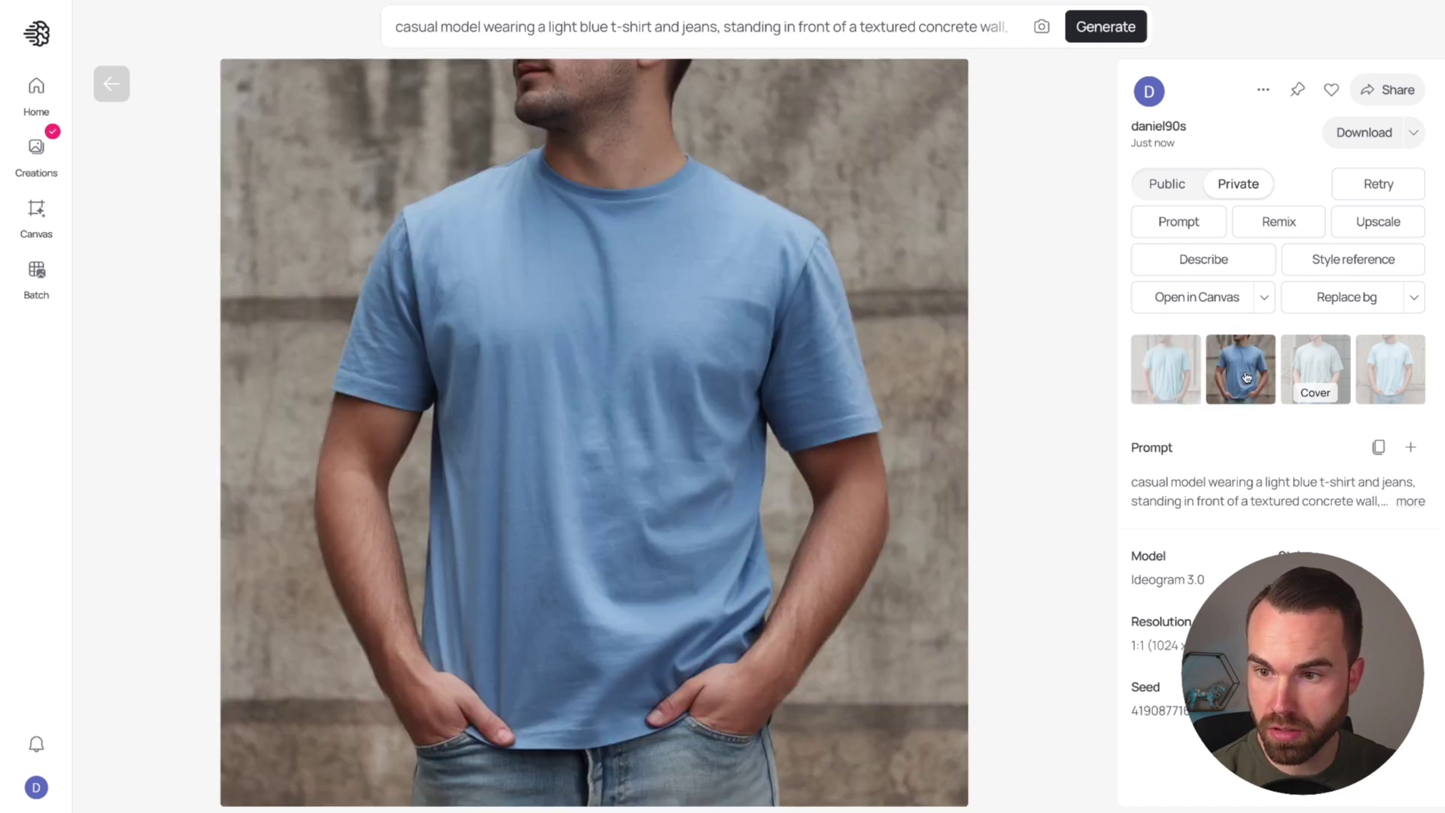
left_click(1322, 386)
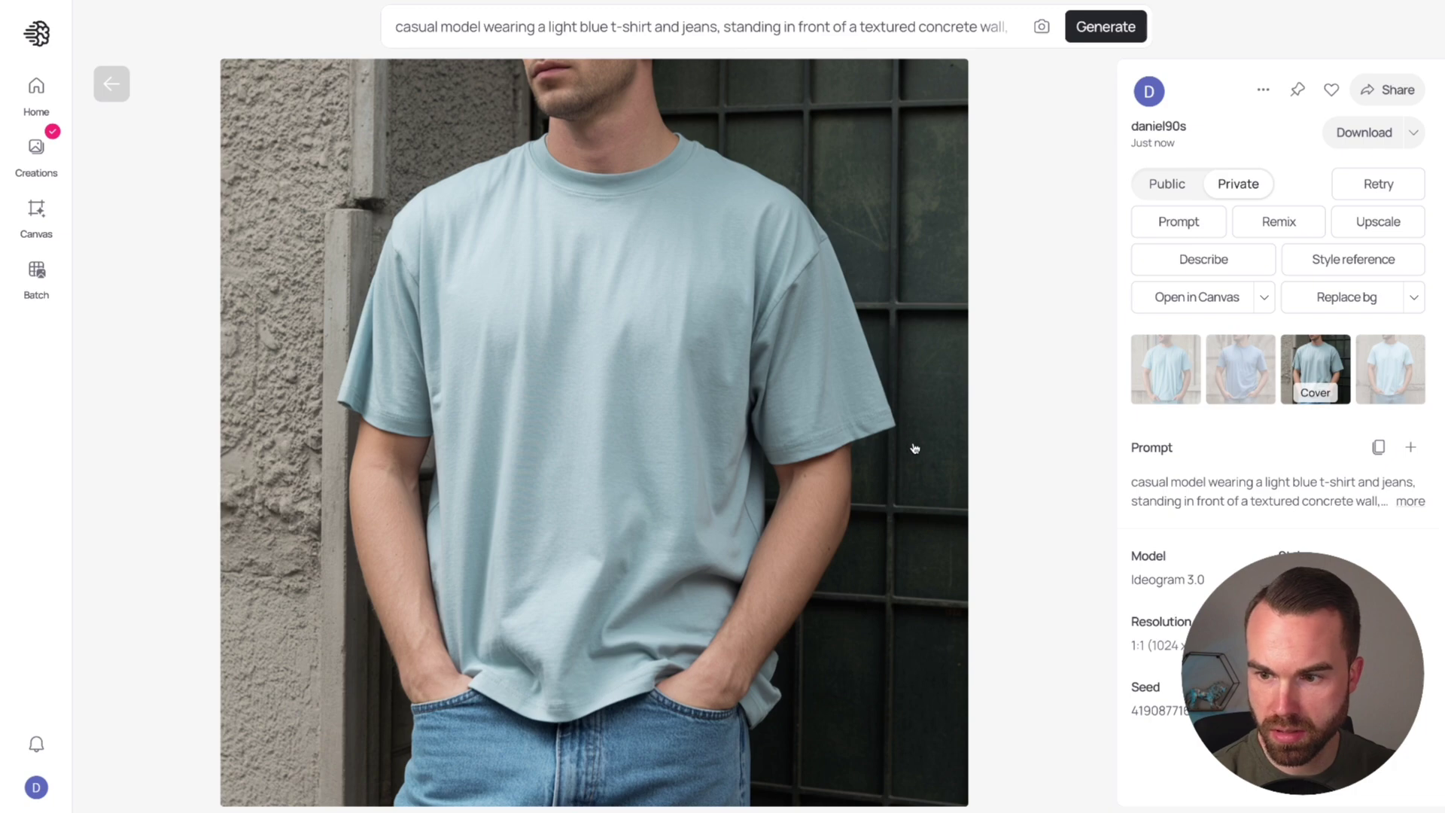
Step: View the fourth variation of the model with hands in pockets by the textured concrete wall
left_click(1402, 371)
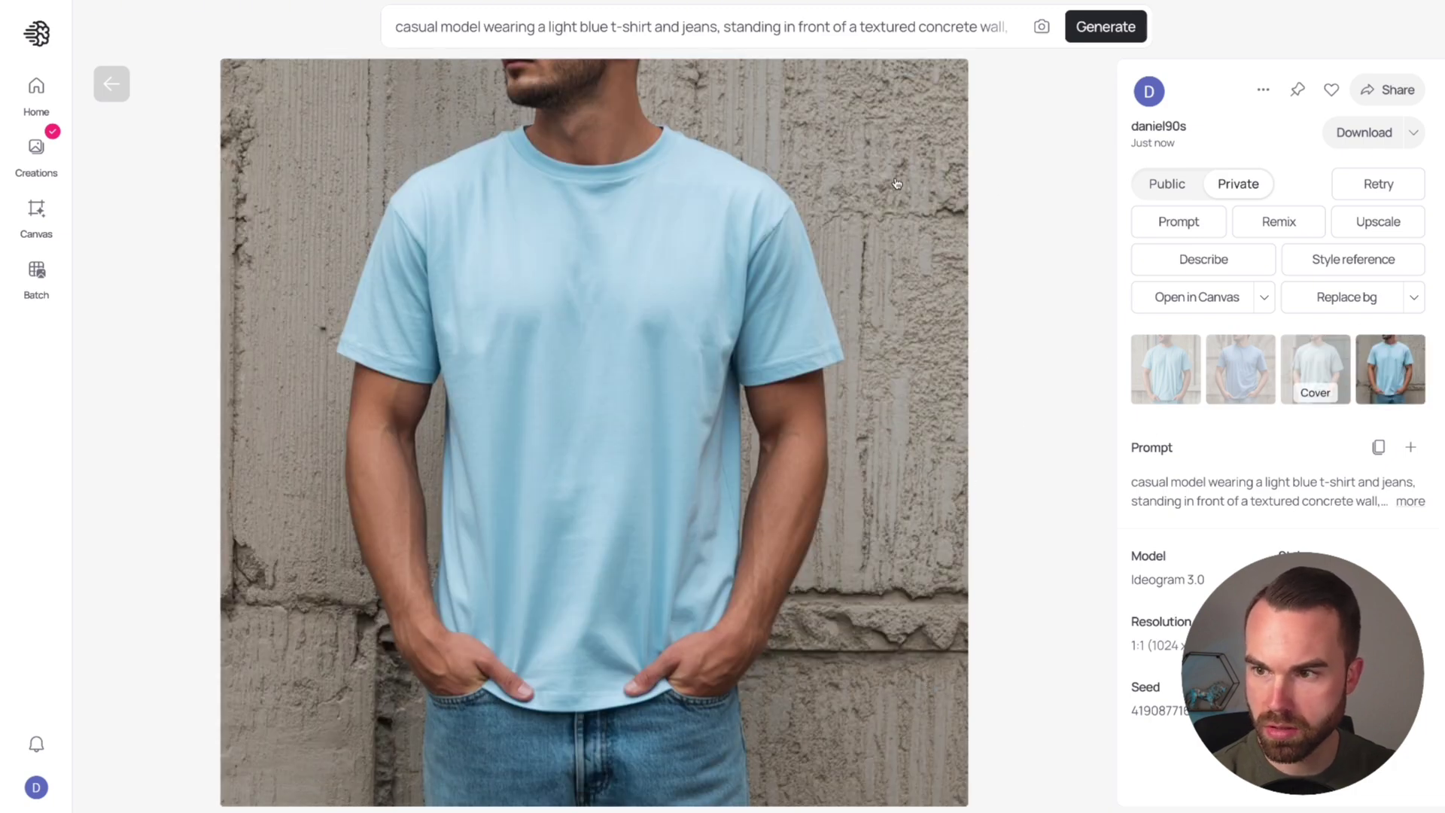
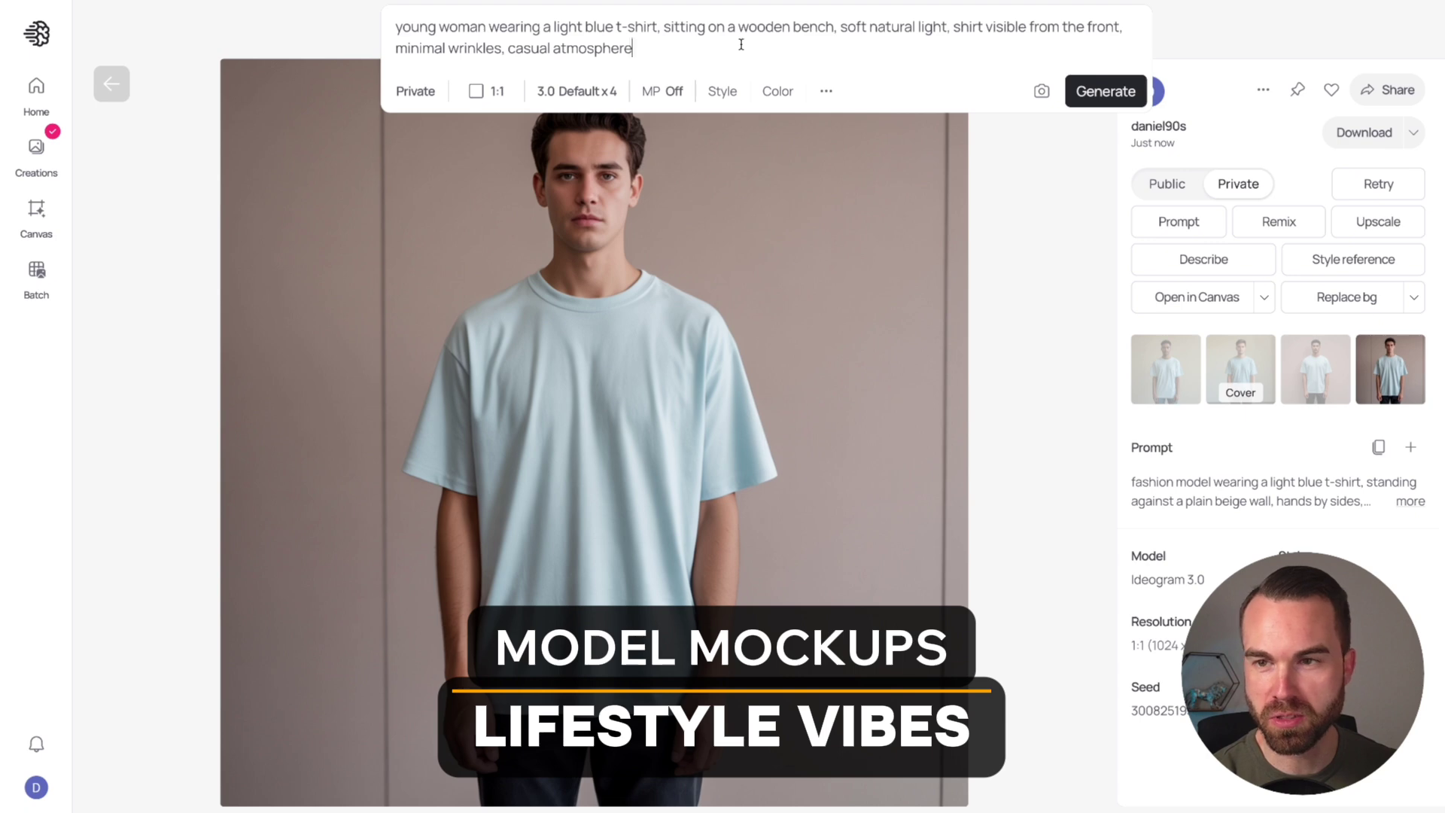
Step: Generate a young woman in a light blue t-shirt on a wooden bench, front view, minimal wrinkles, soft natural light, casual atmosphere, and compare all four variations
left_click(1105, 93)
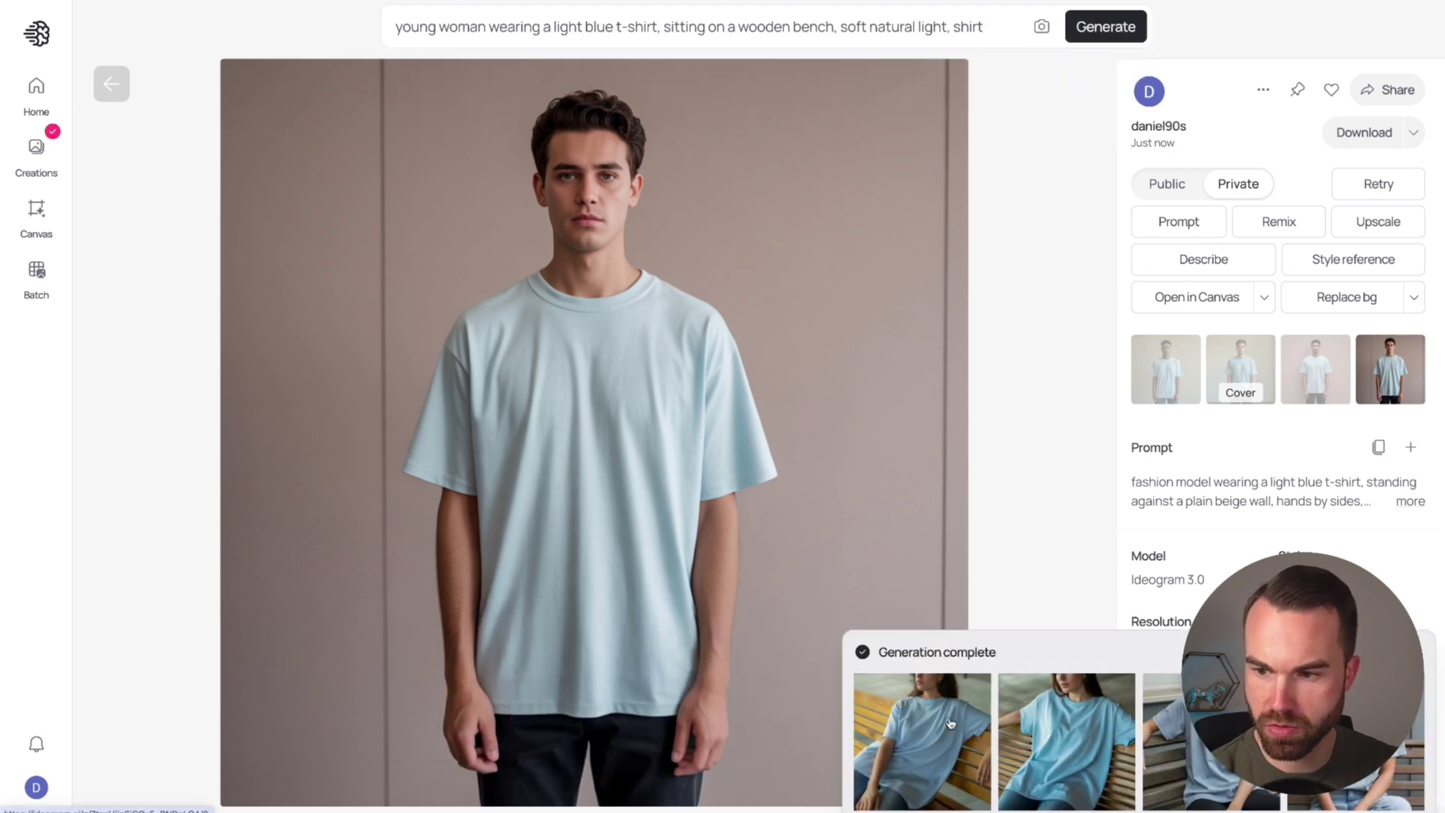
left_click(950, 722)
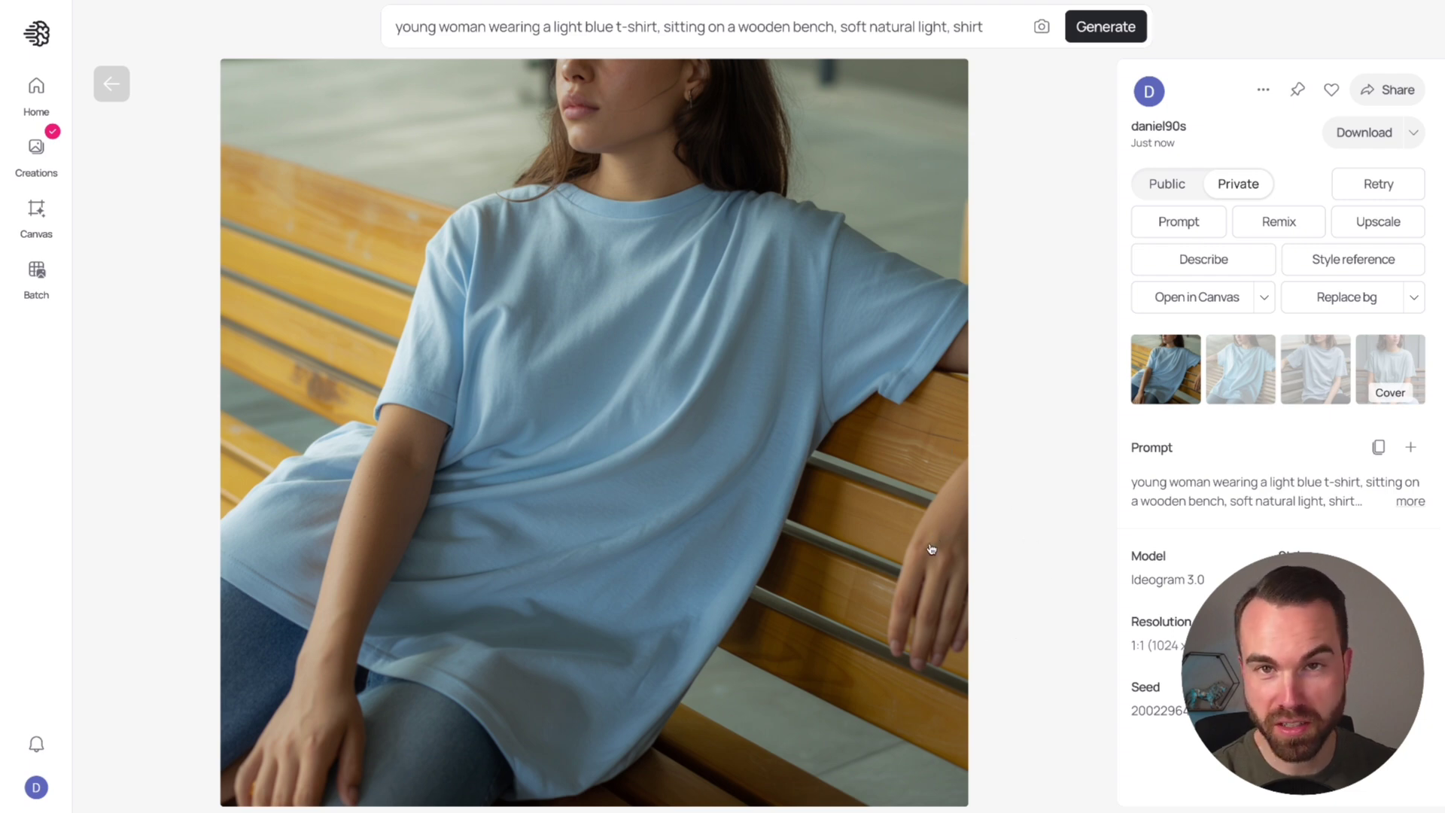
left_click(1247, 368)
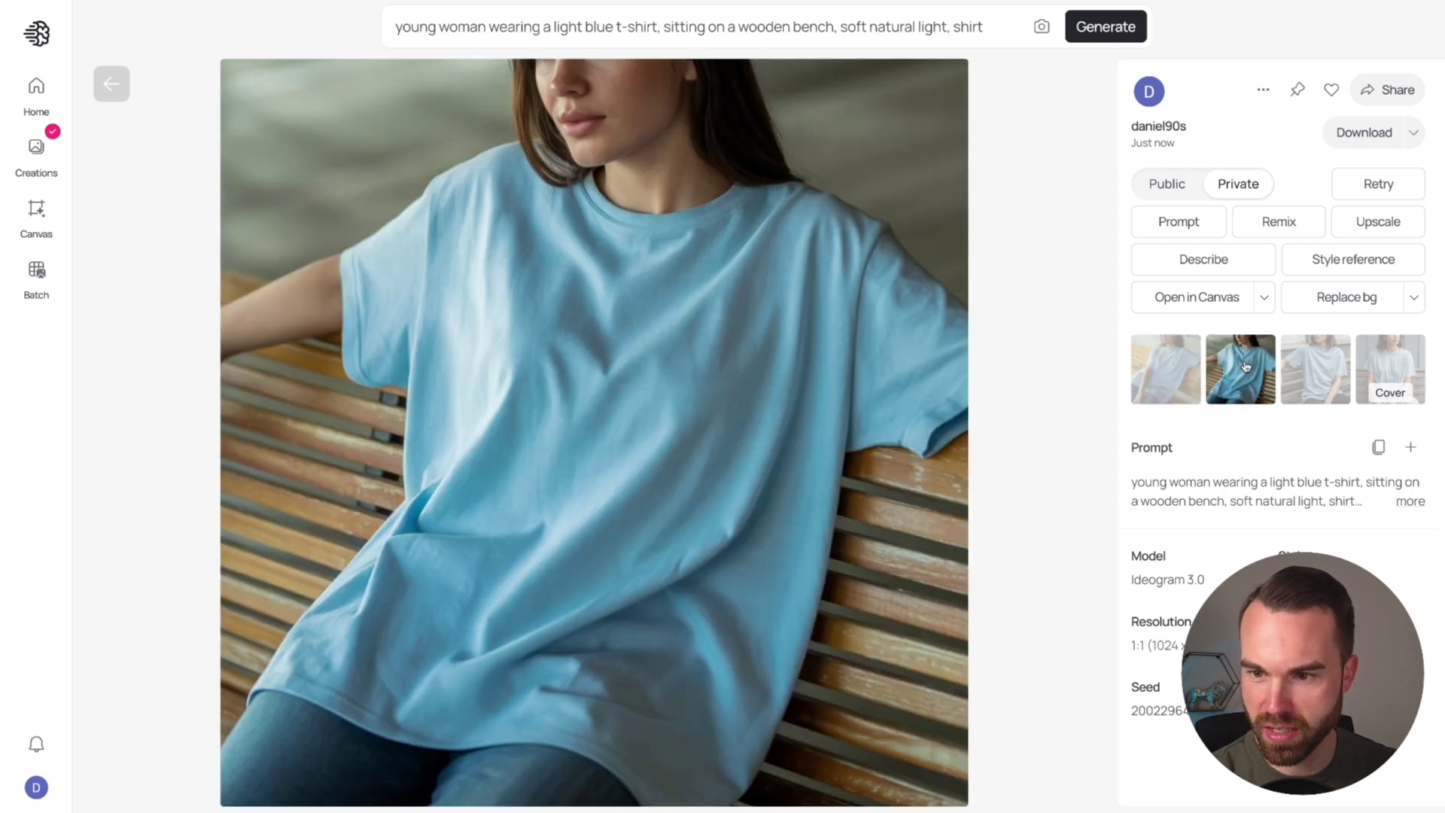
left_click(1321, 370)
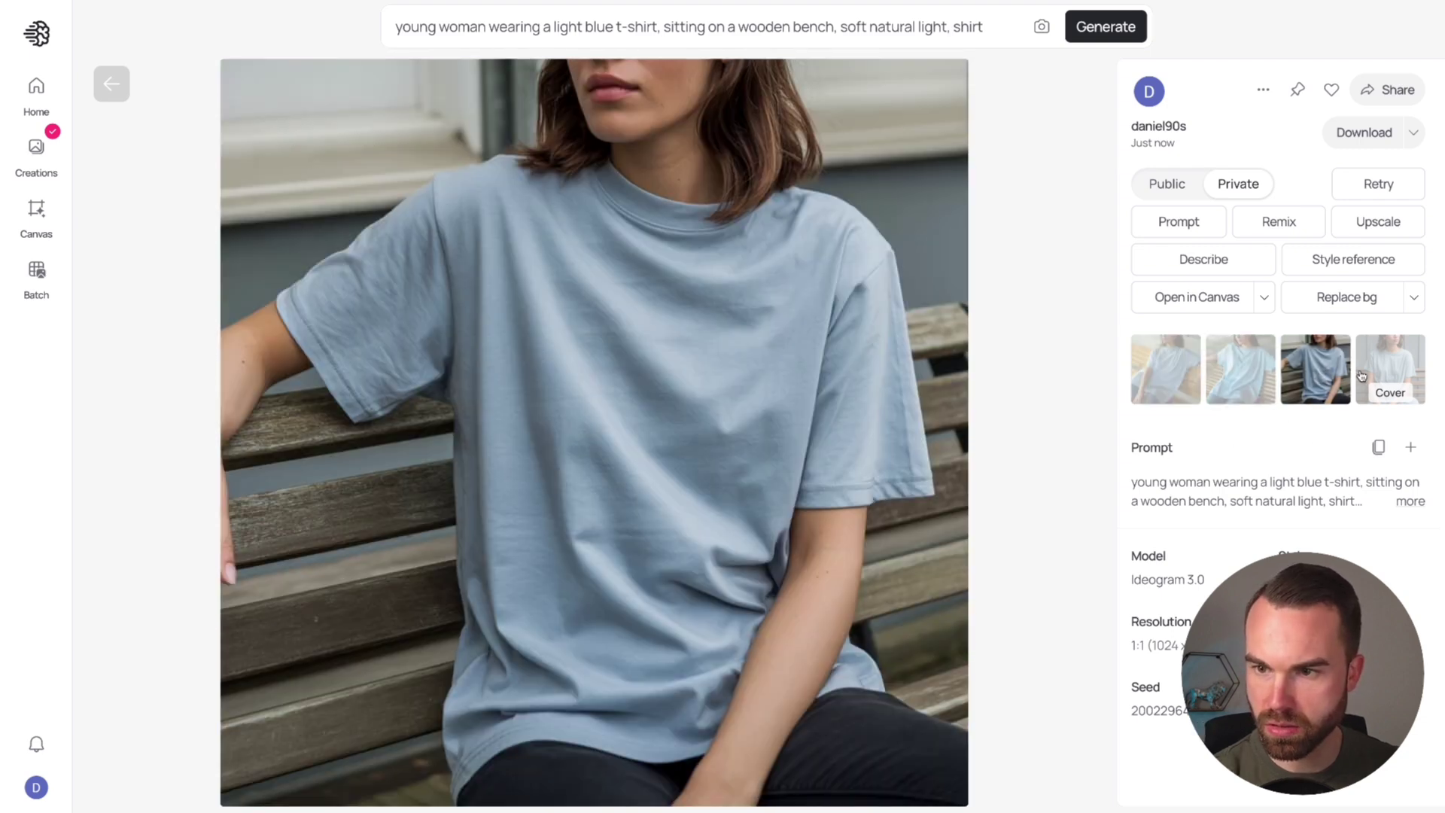
left_click(1398, 361)
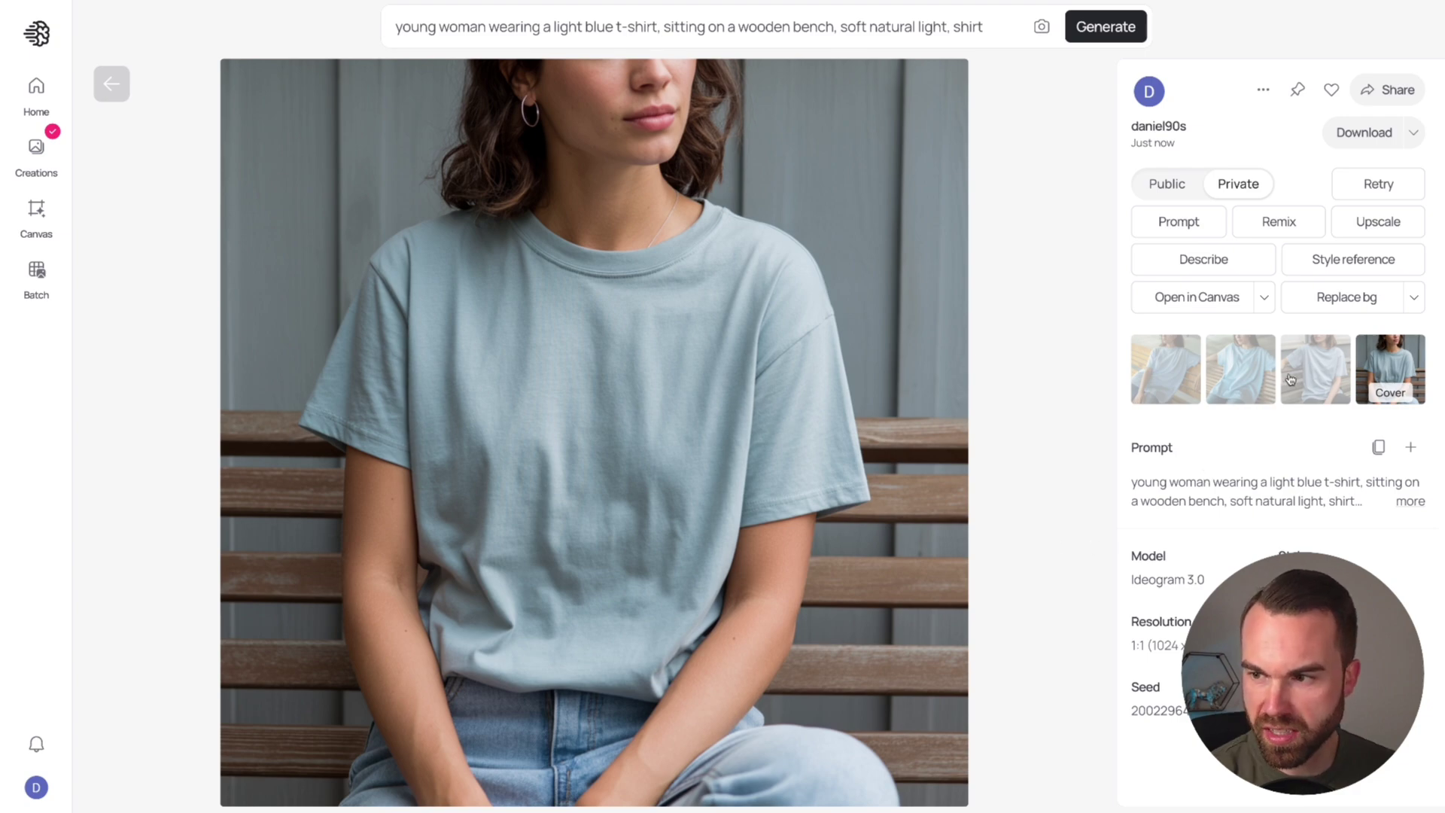
left_click(1331, 376)
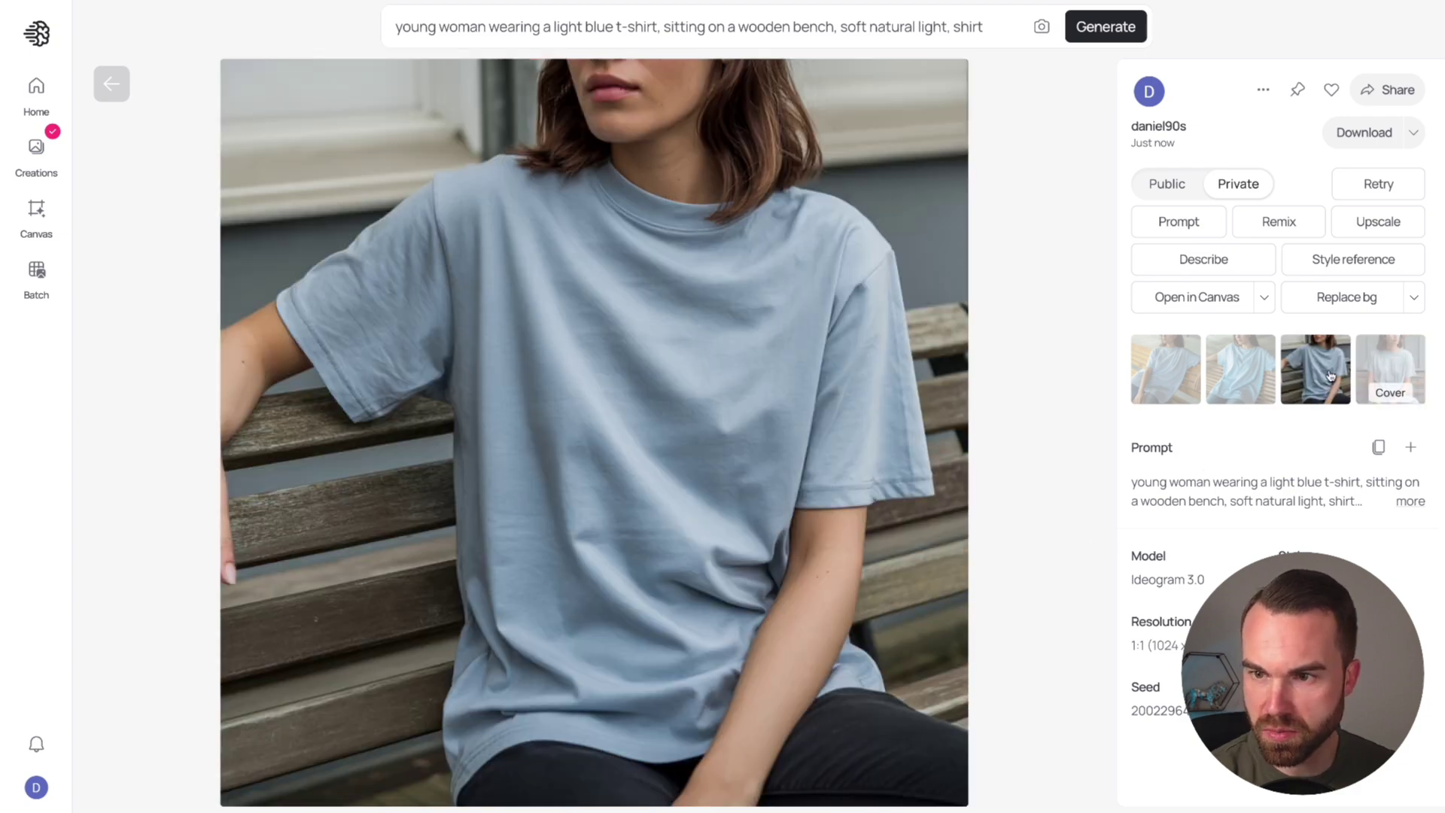
left_click(1390, 369)
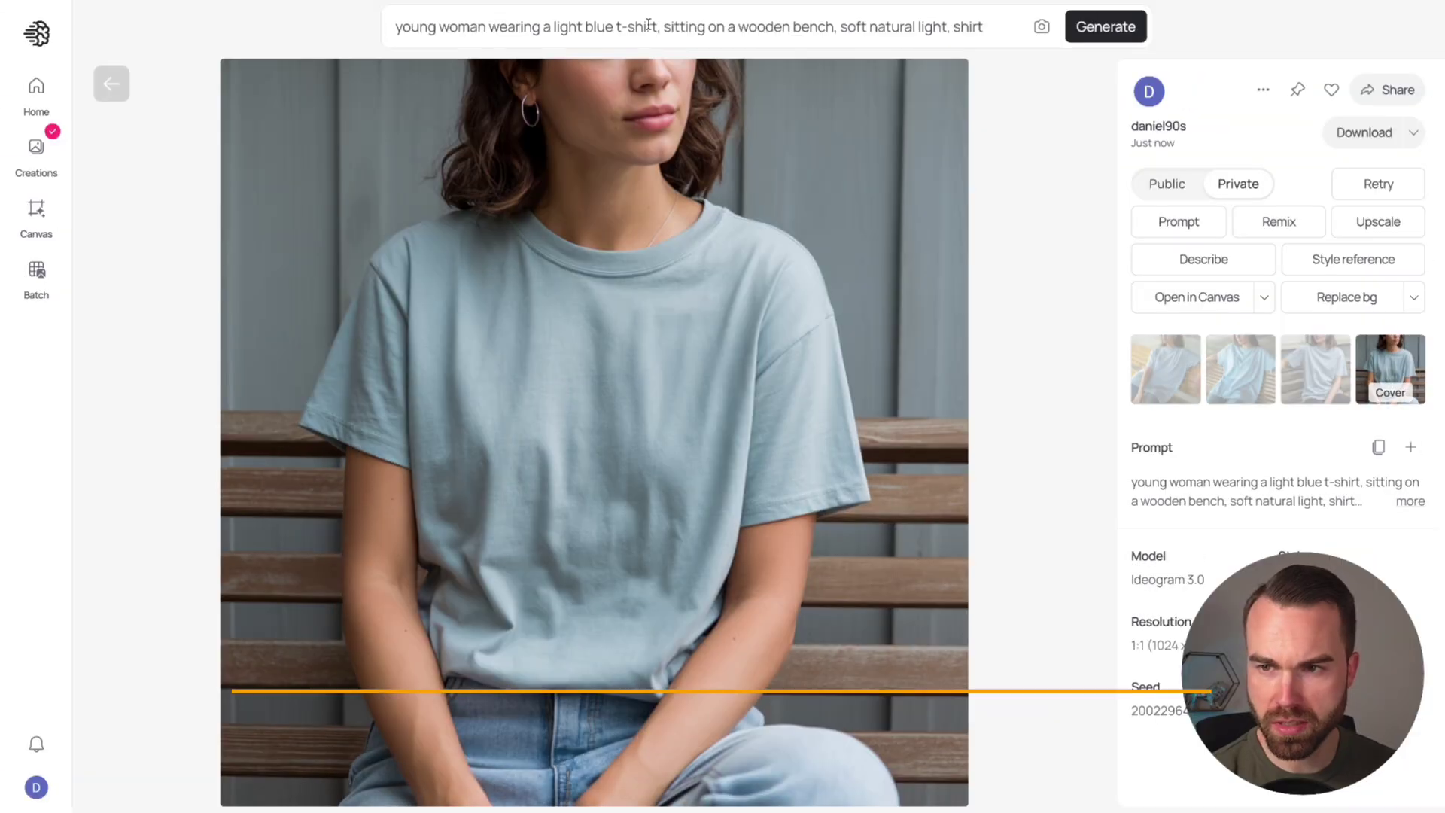
Step: Generate a cheerful grey-haired elderly woman in a wrinkle-free red t-shirt on a light neutral background, relaxed pose, soft flattering lighting, and view all four variations
left_click(651, 27)
key("ctrl+a")
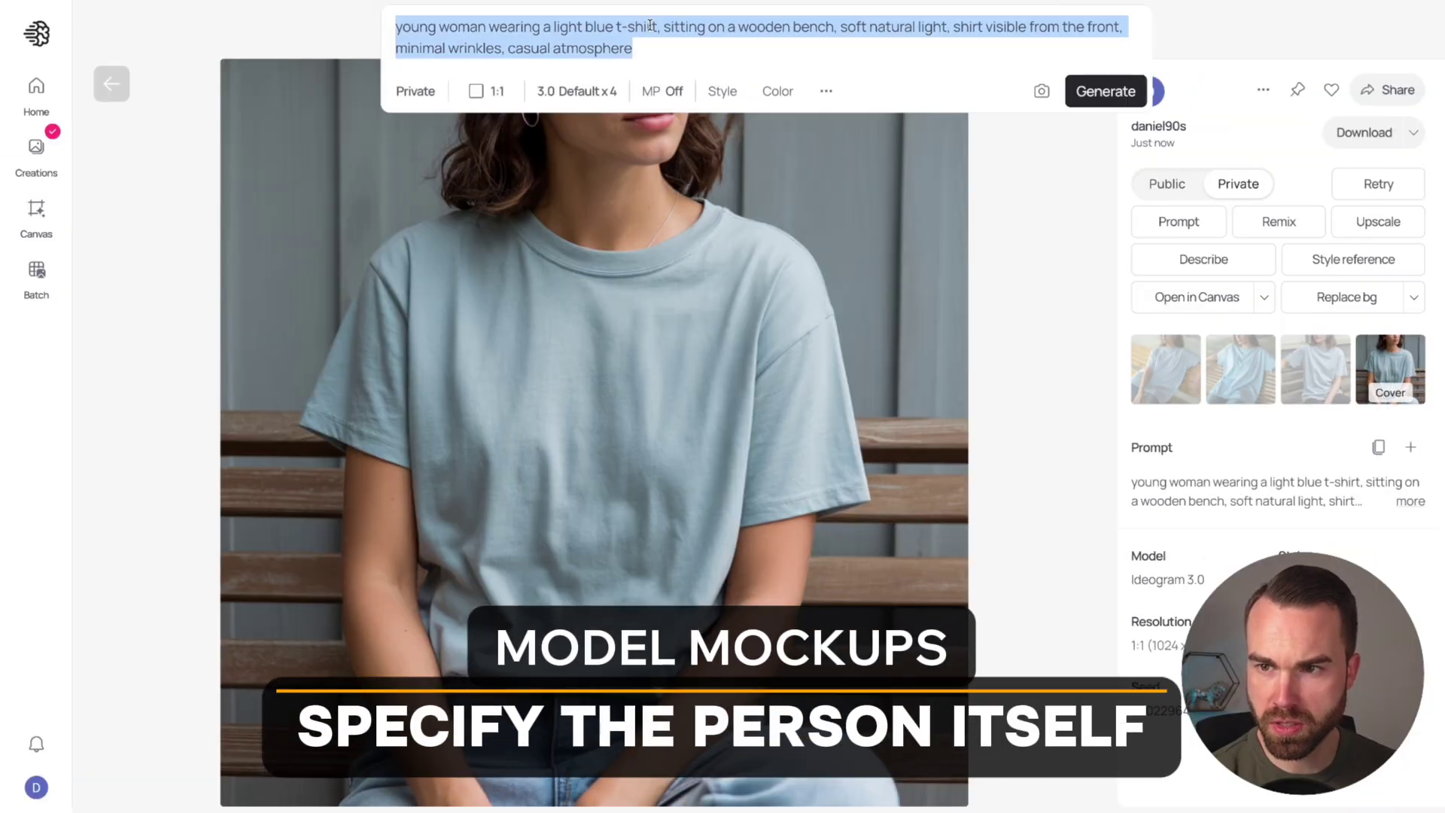
type("cheerful elderly woman with grey hair smiling warmly, wearing a red t-shirt, standing against a light neutral background, shirt fully visible with no wrinkles, relaxed natural pose, soft flattering lighting, wholesome and friendly vibe")
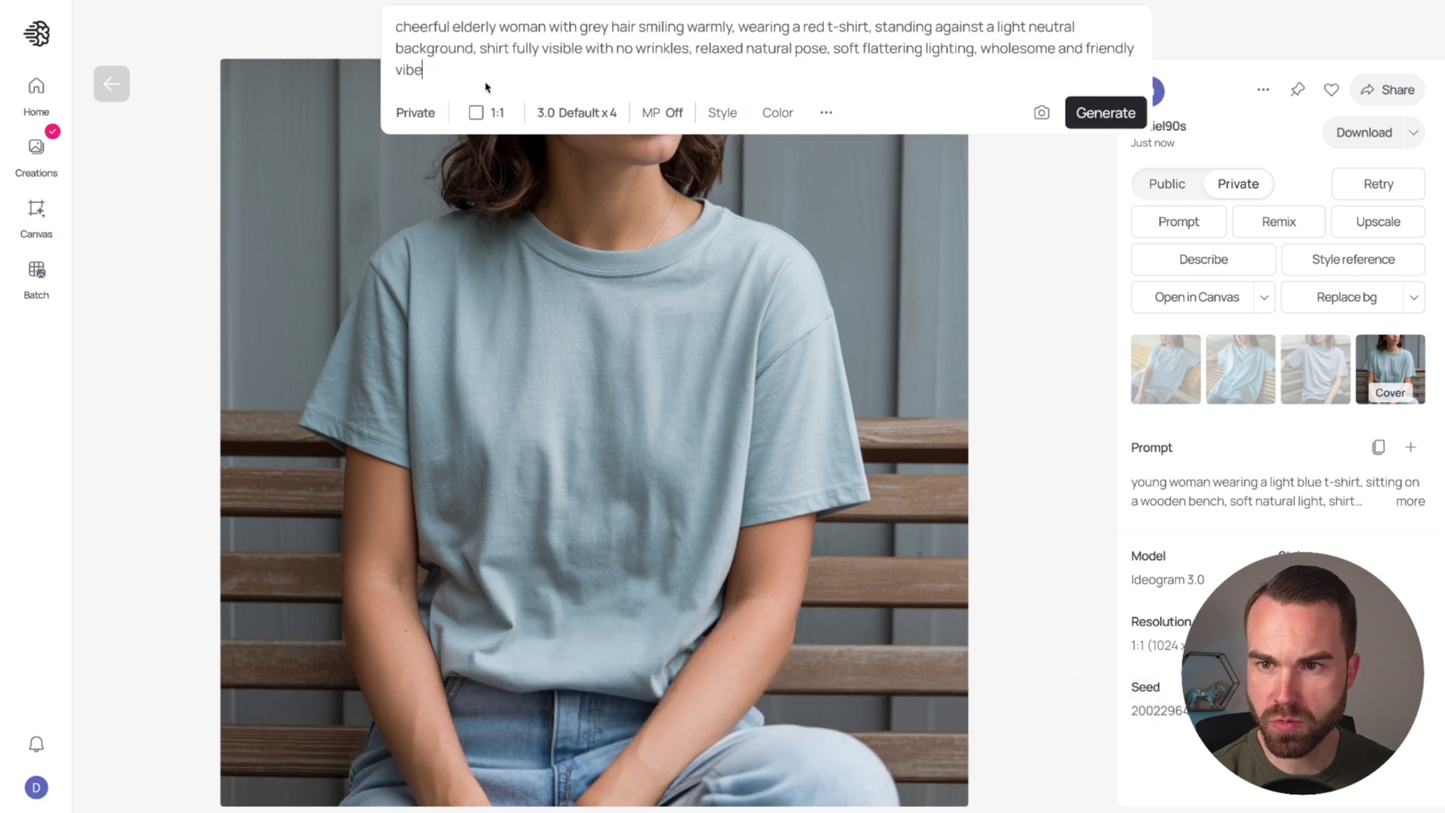
left_click_drag(397, 30, 727, 27)
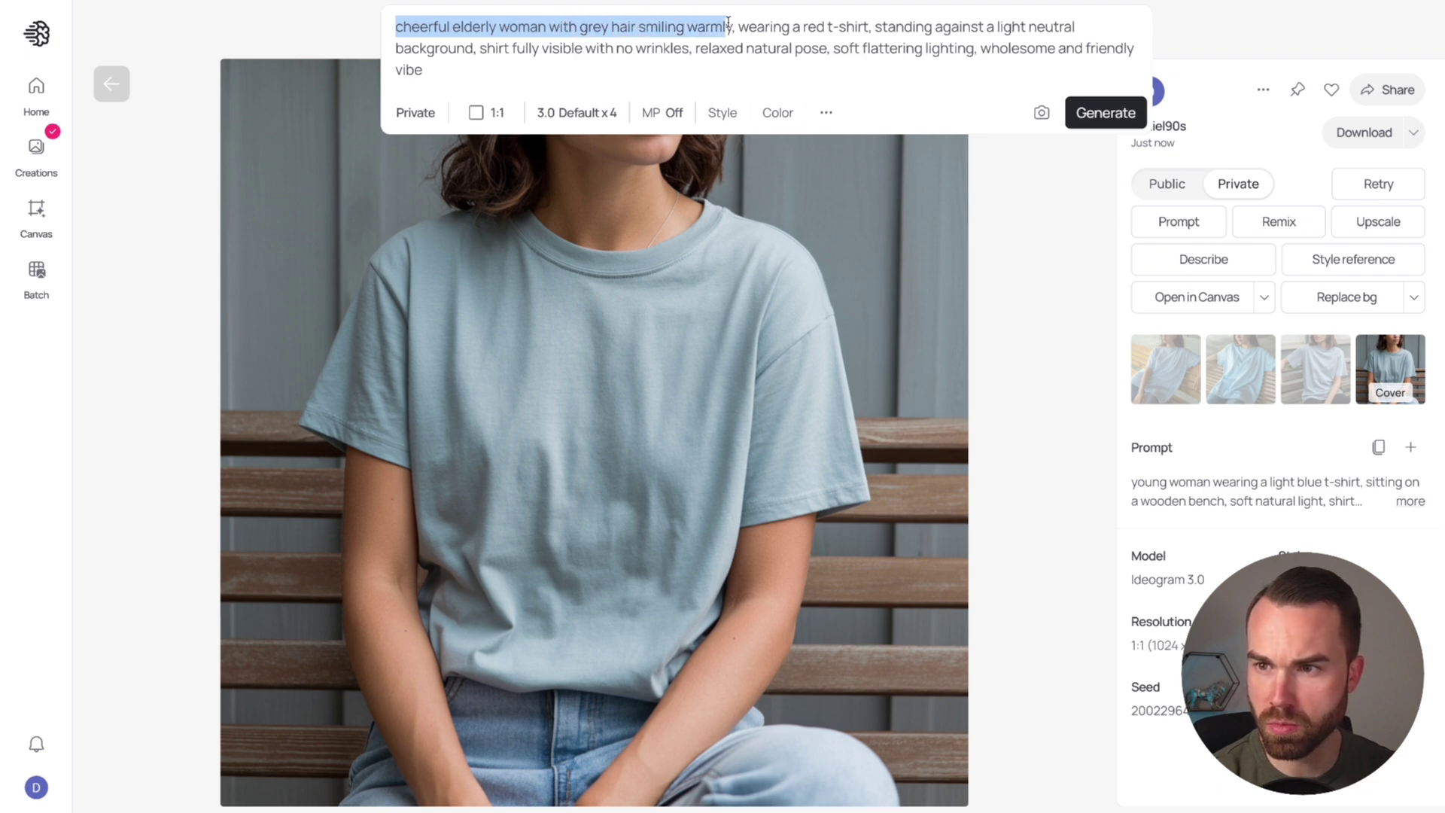
left_click(509, 64)
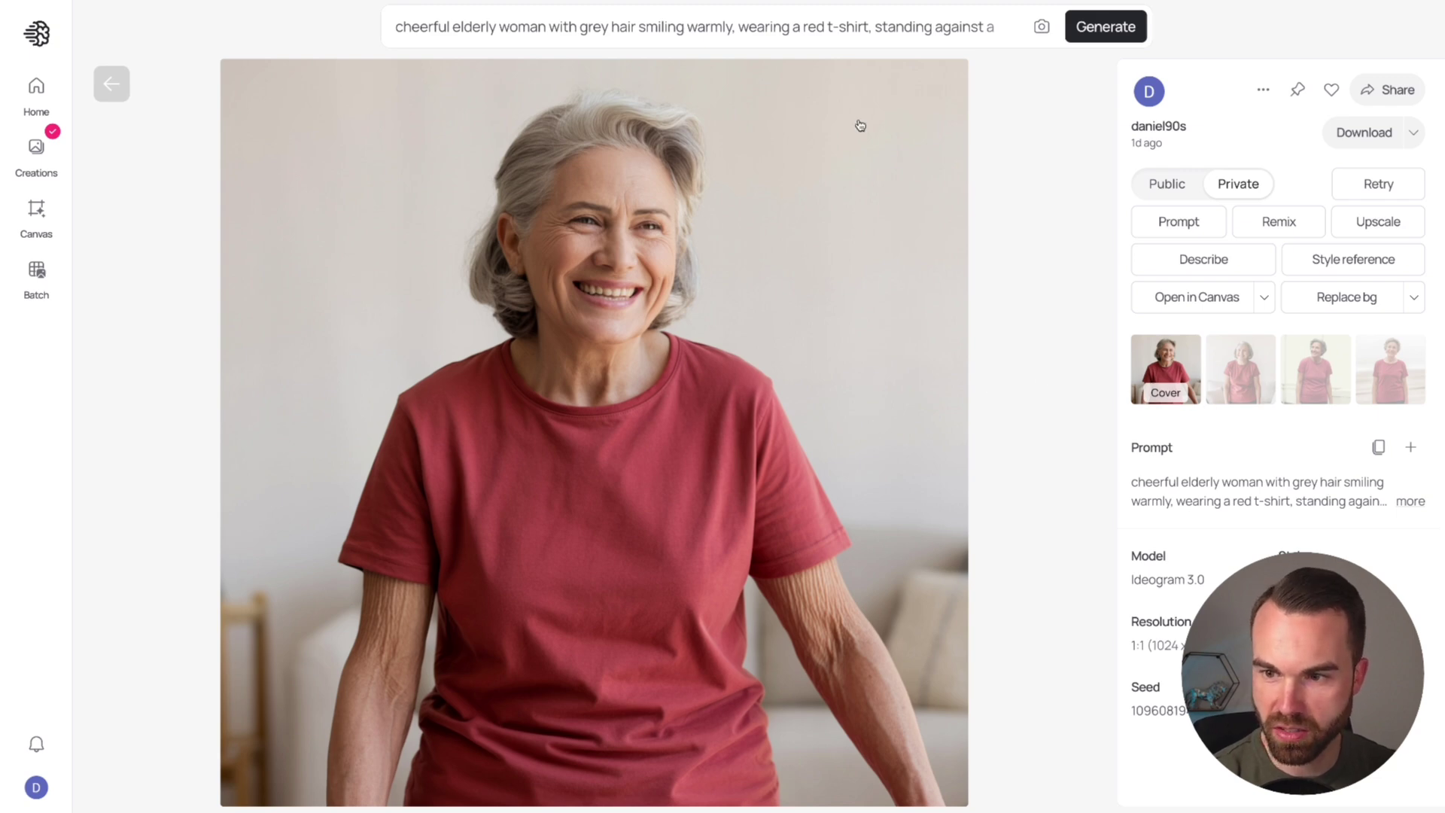
left_click(1251, 378)
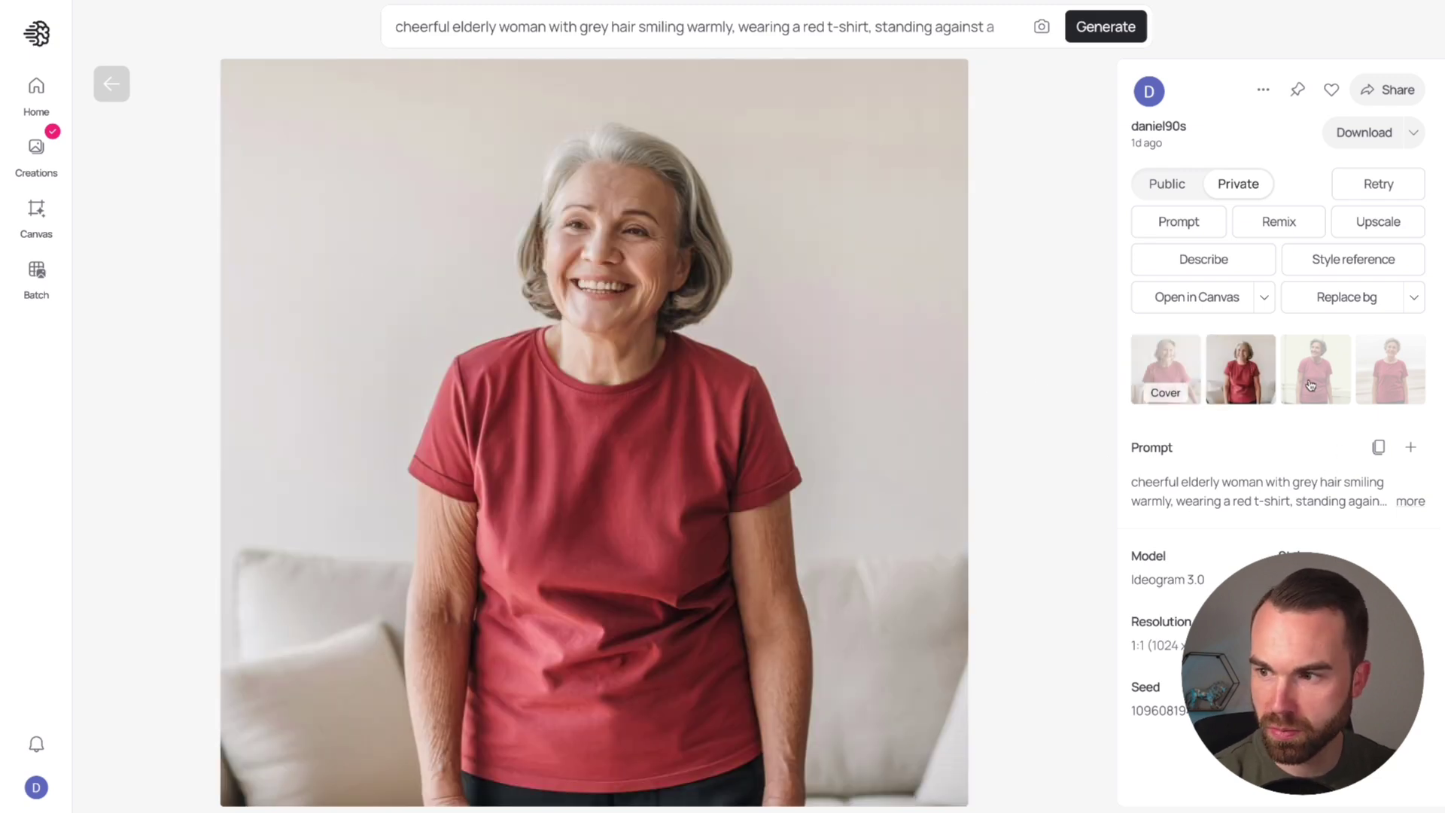
left_click(1314, 376)
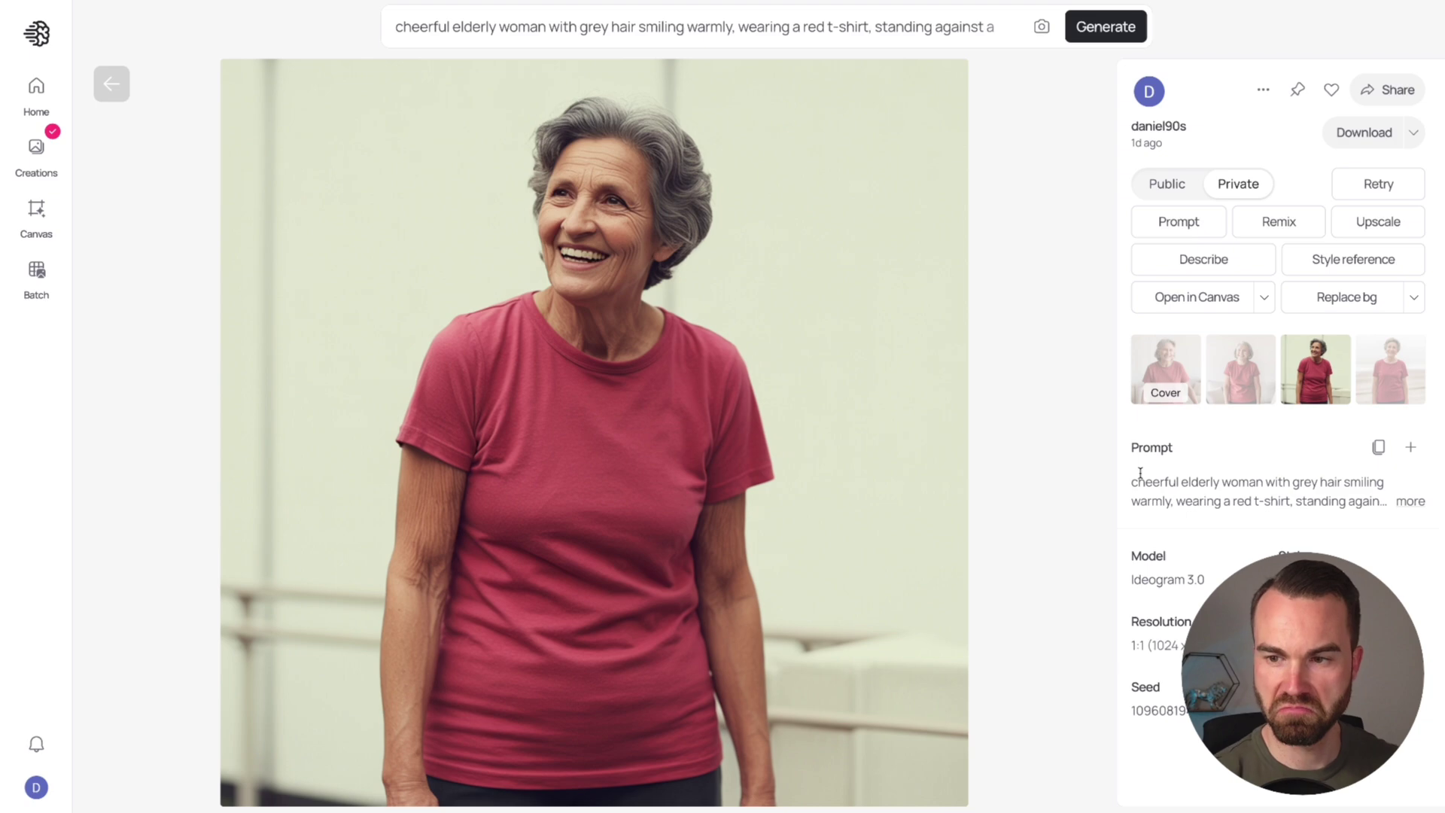
left_click(1404, 370)
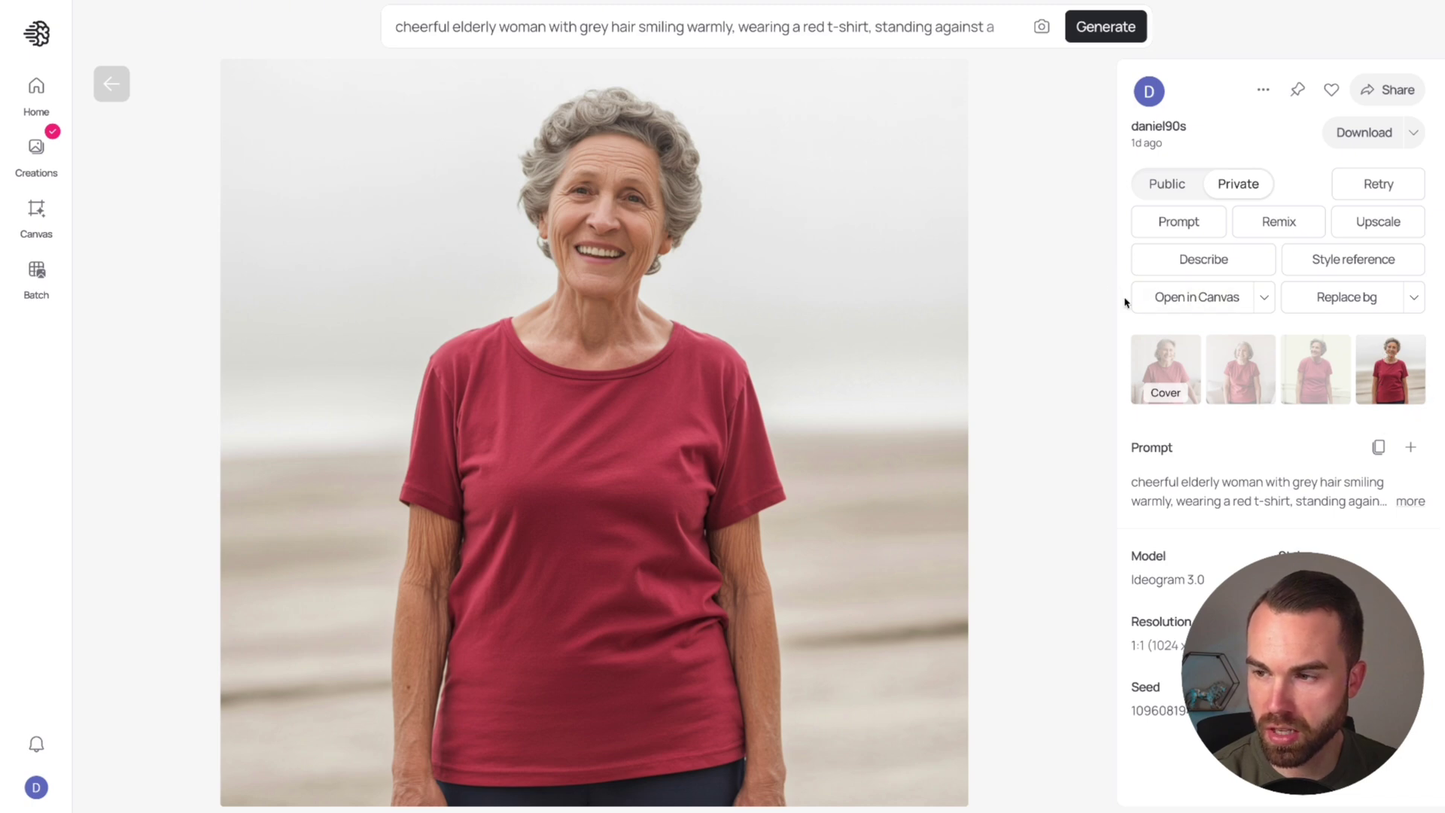
Step: Open the fourth elderly woman image in Canvas and inspect the red t-shirt up close
left_click(1207, 298)
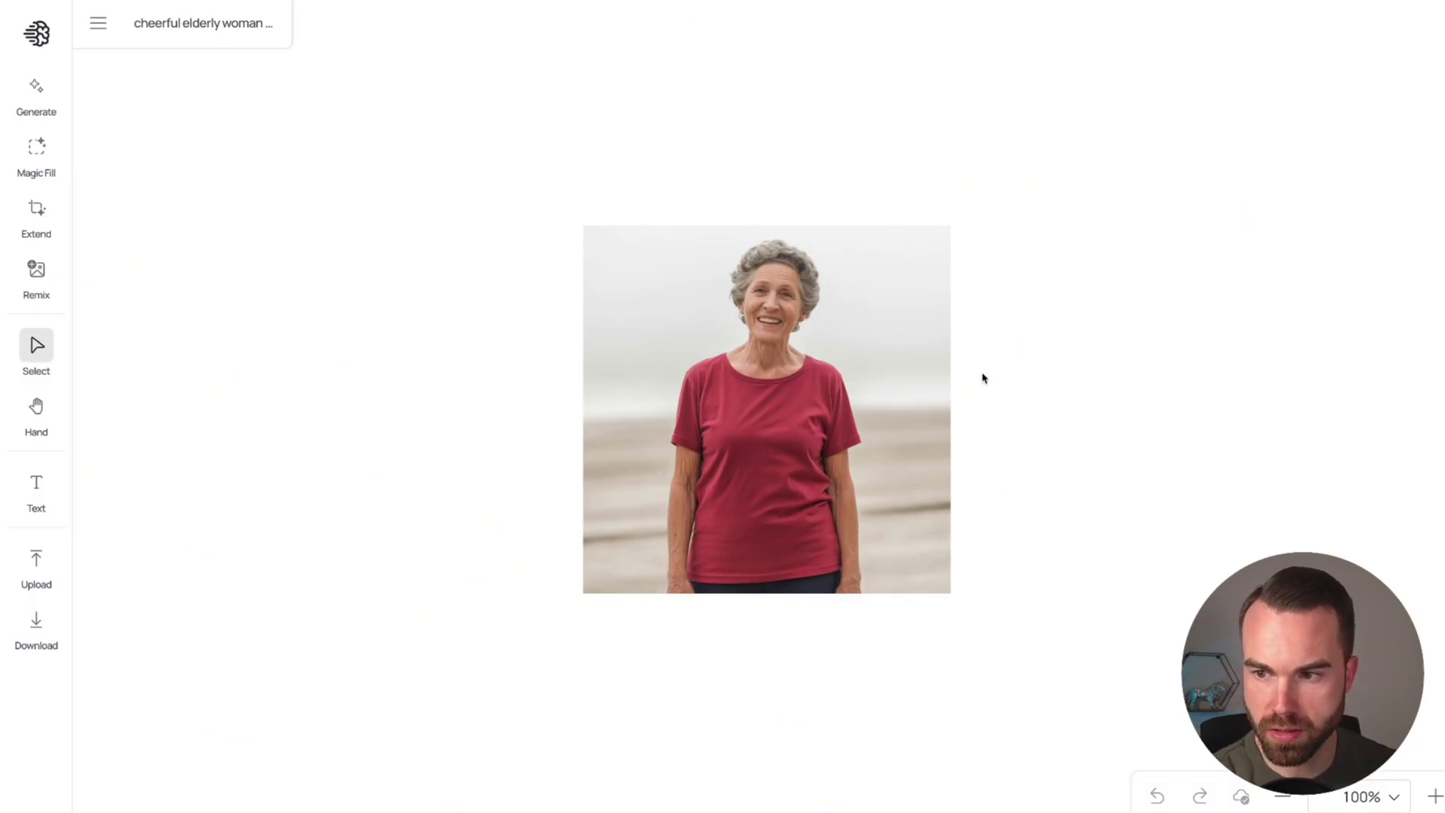
left_click(726, 442)
scroll(757, 426, "up", 3)
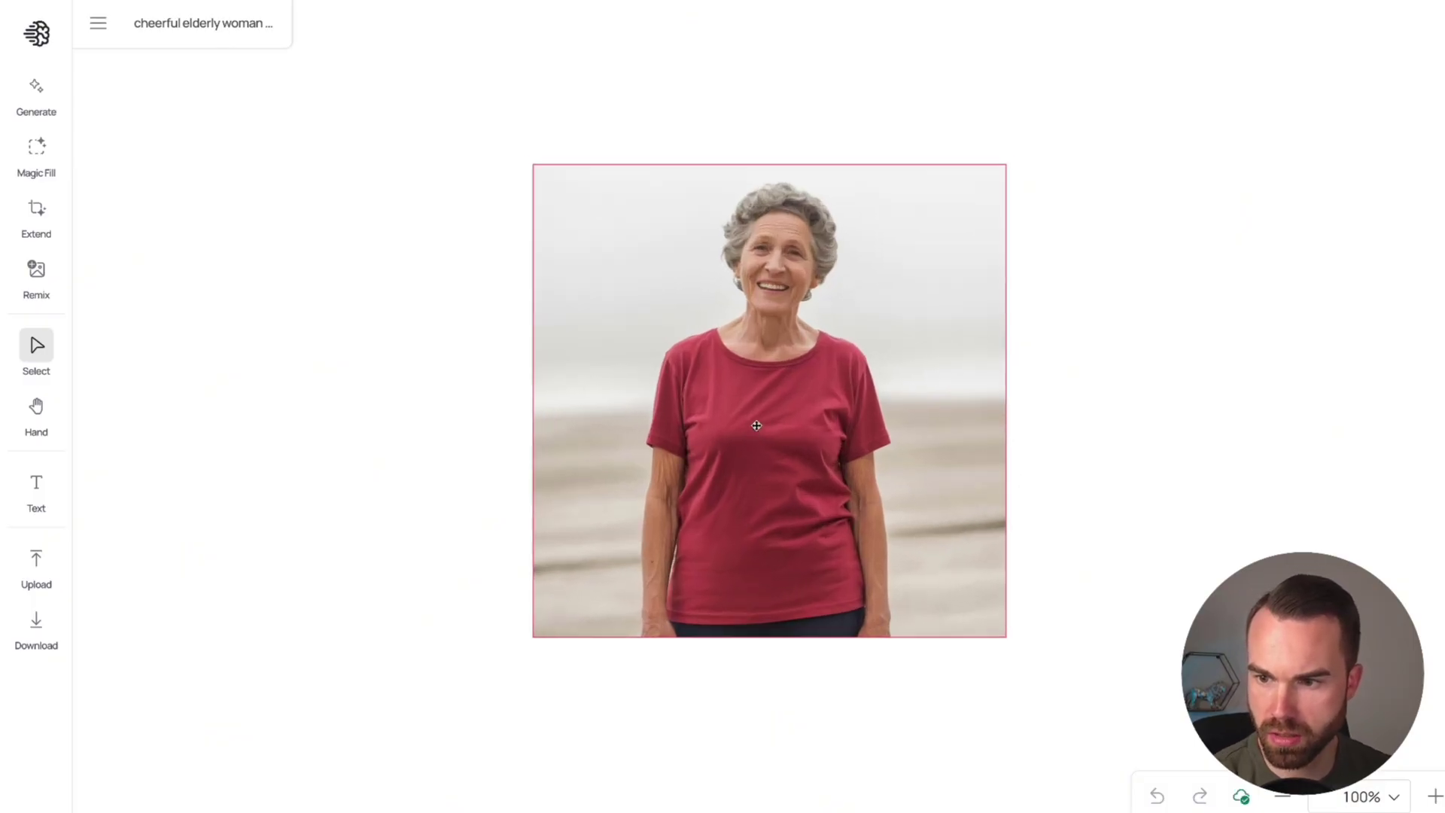
scroll(756, 426, "up", 1)
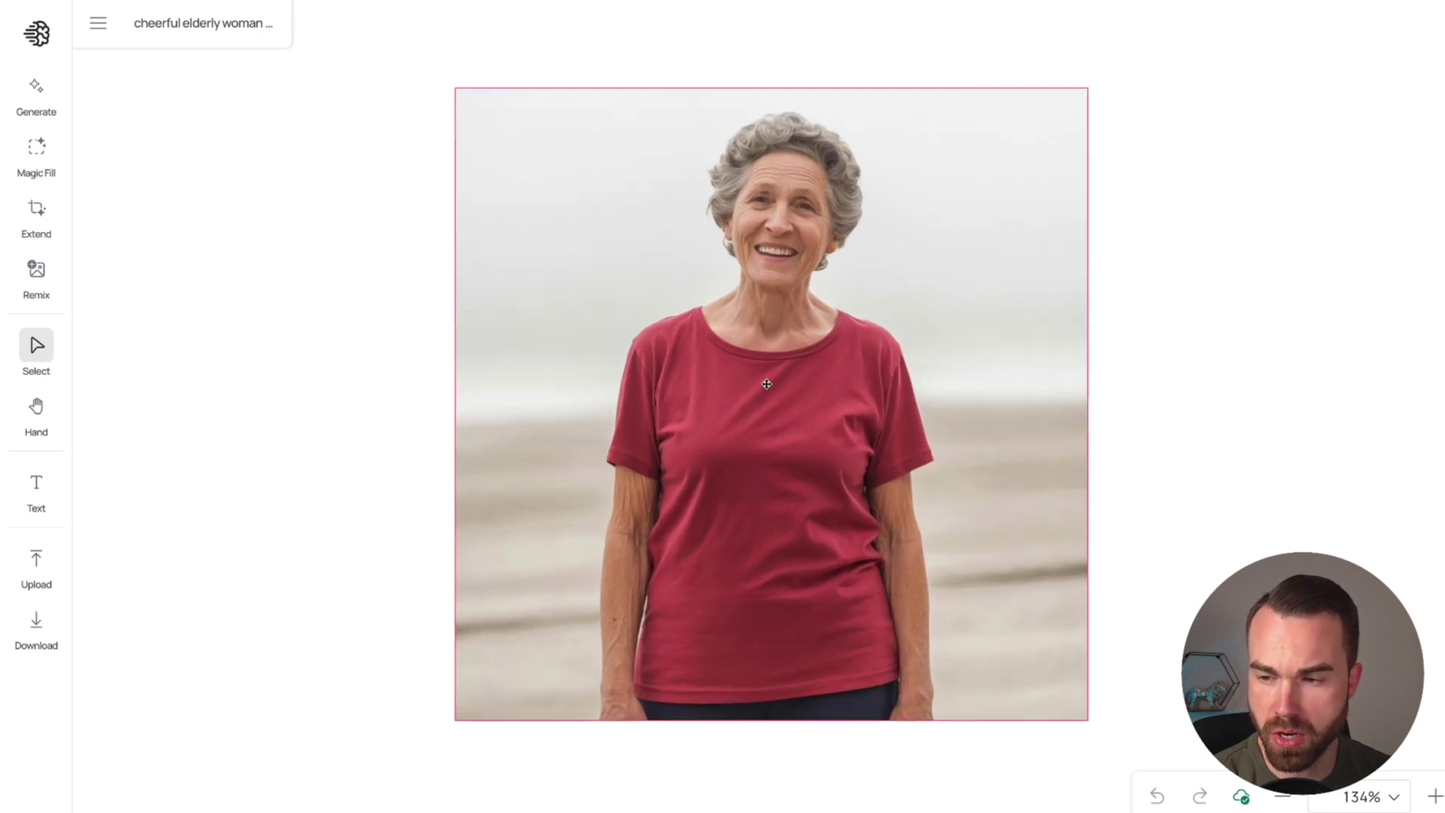
scroll(932, 343, "up", 2)
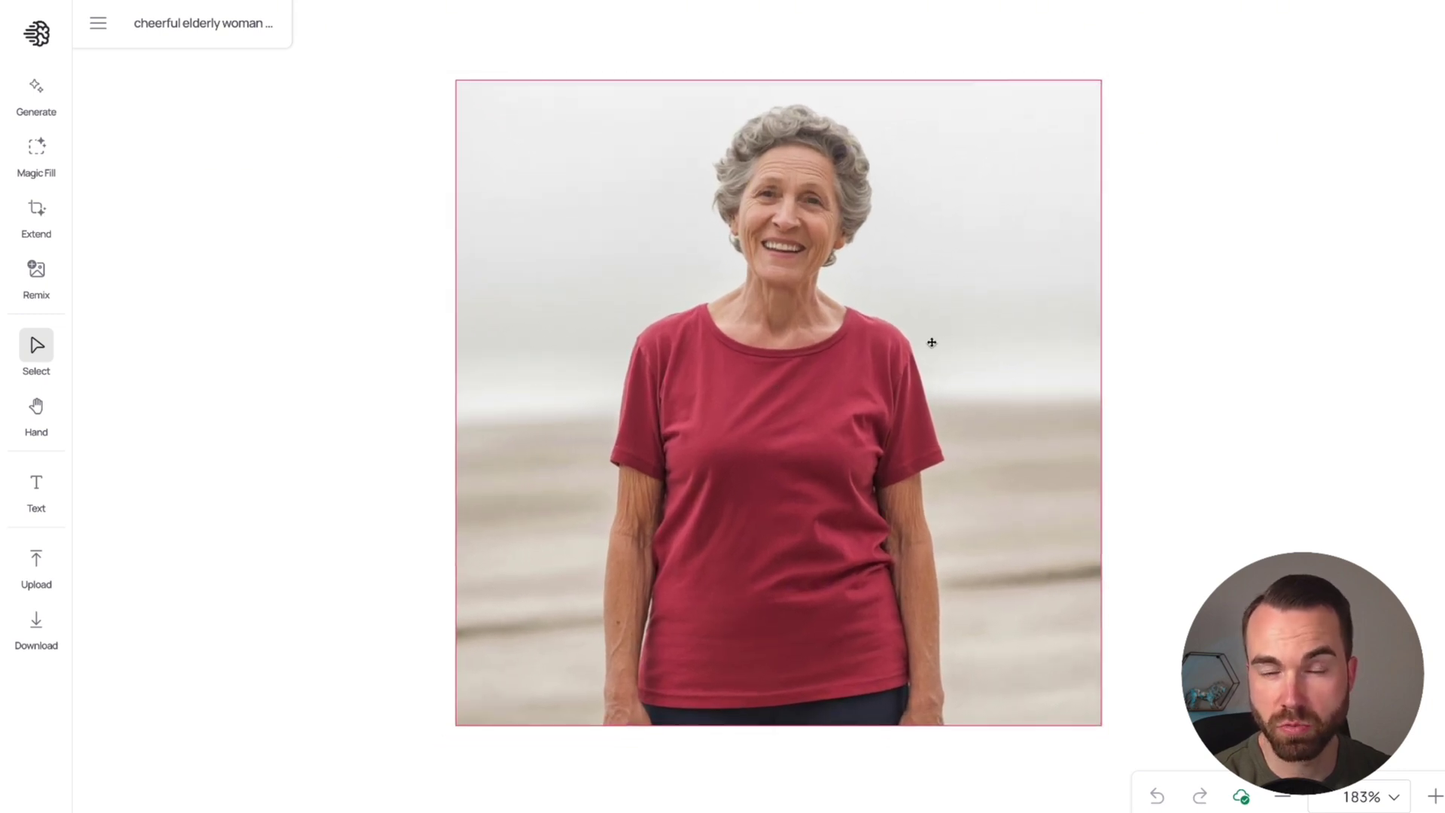
scroll(932, 343, "down", 1)
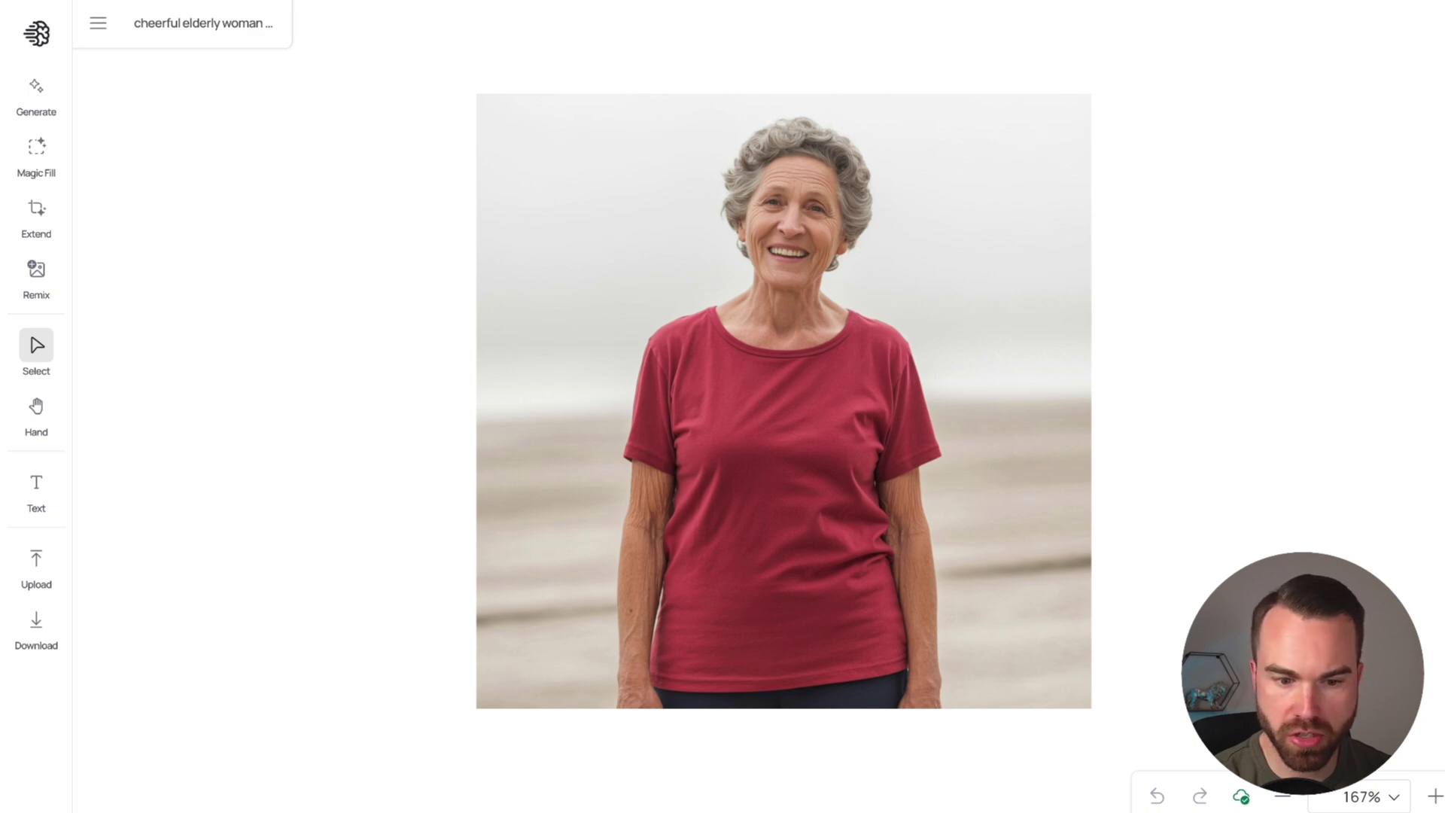
Step: Add the Grandma Saurus dinosaur design image to the canvas and shrink it to fit directly left of the woman's photo
left_click_drag(4, 621, 615, 380)
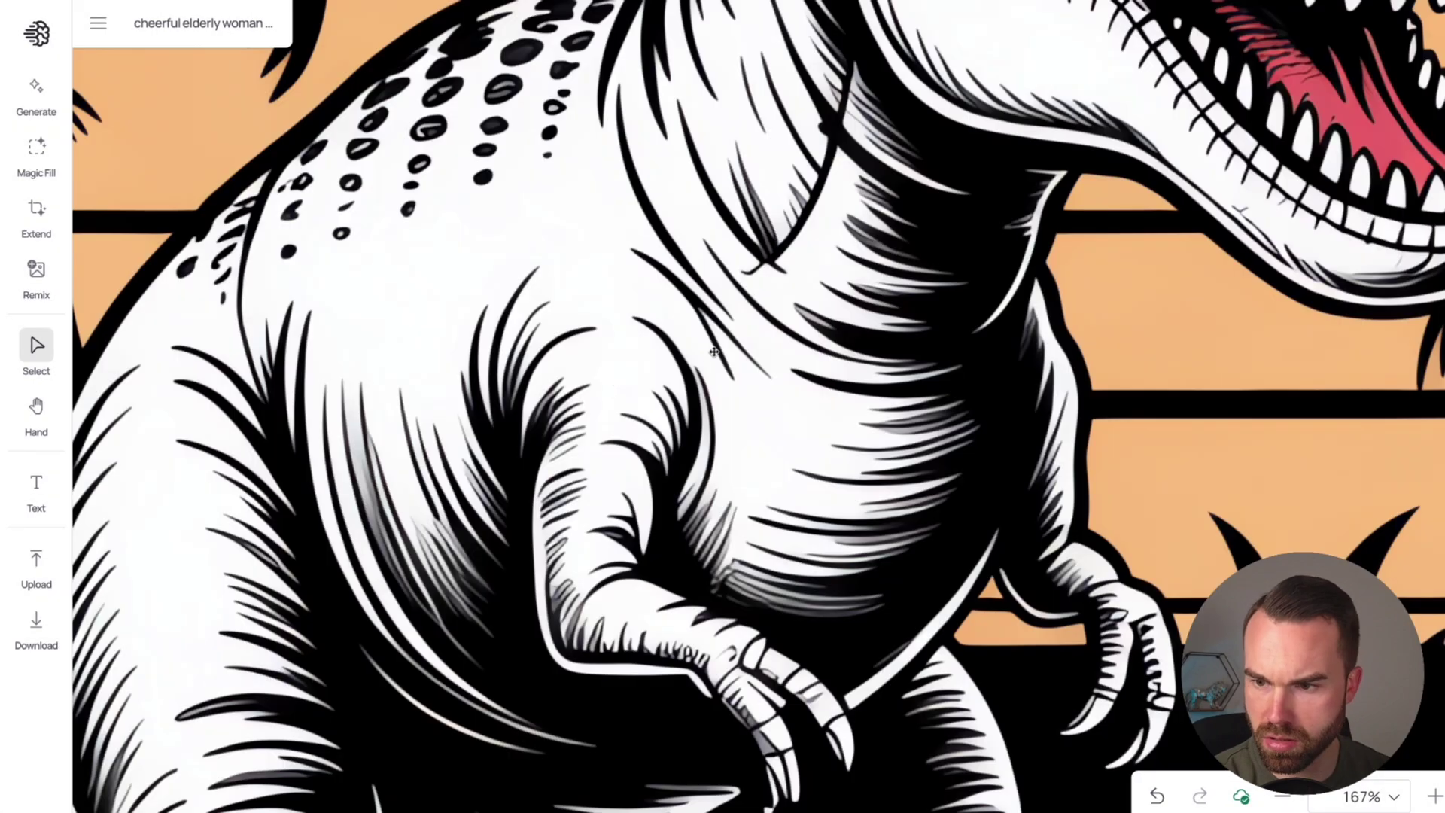
scroll(714, 359, "down", 10)
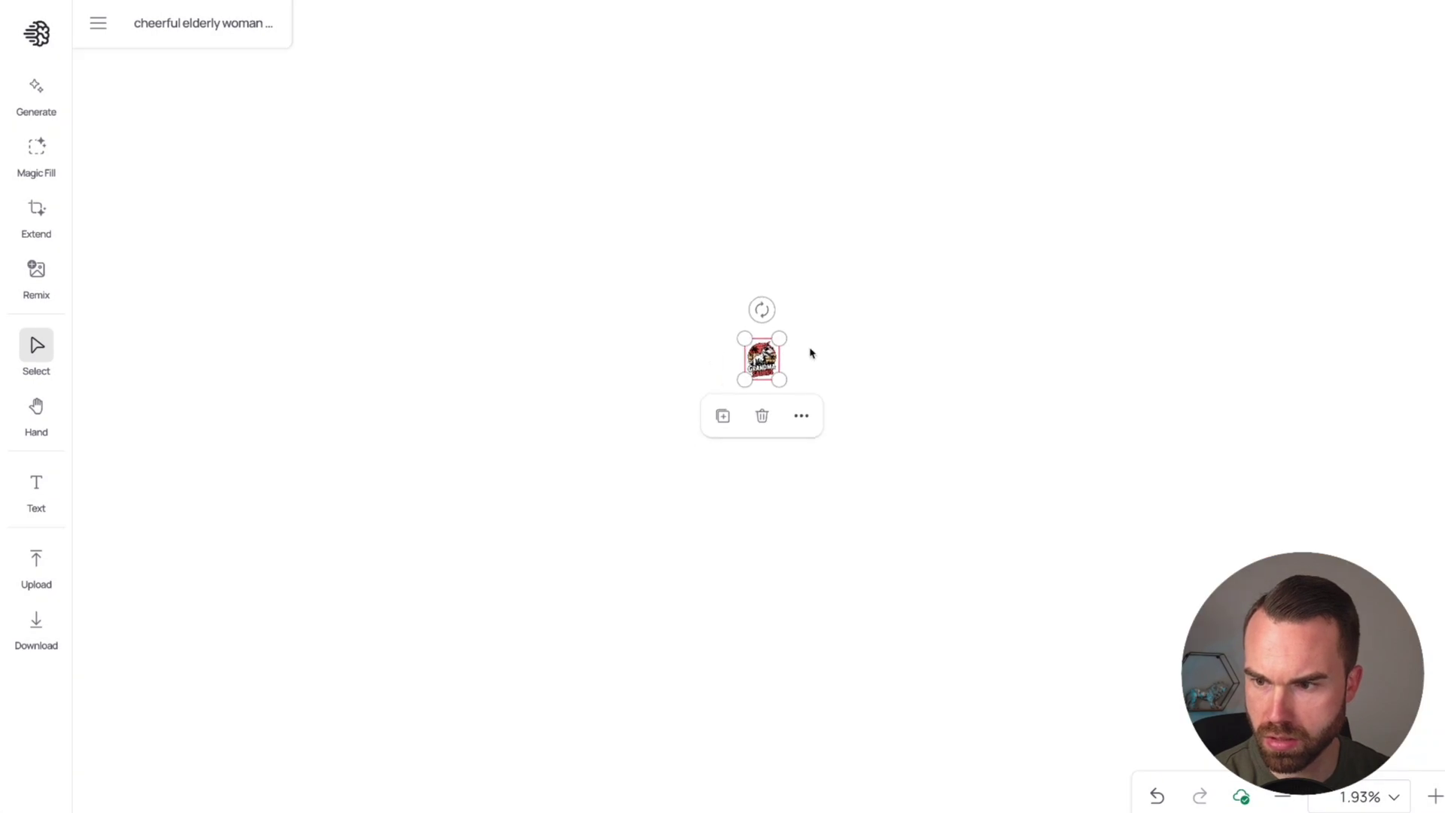
scroll(810, 352, "up", 3)
scroll(807, 305, "up", 10)
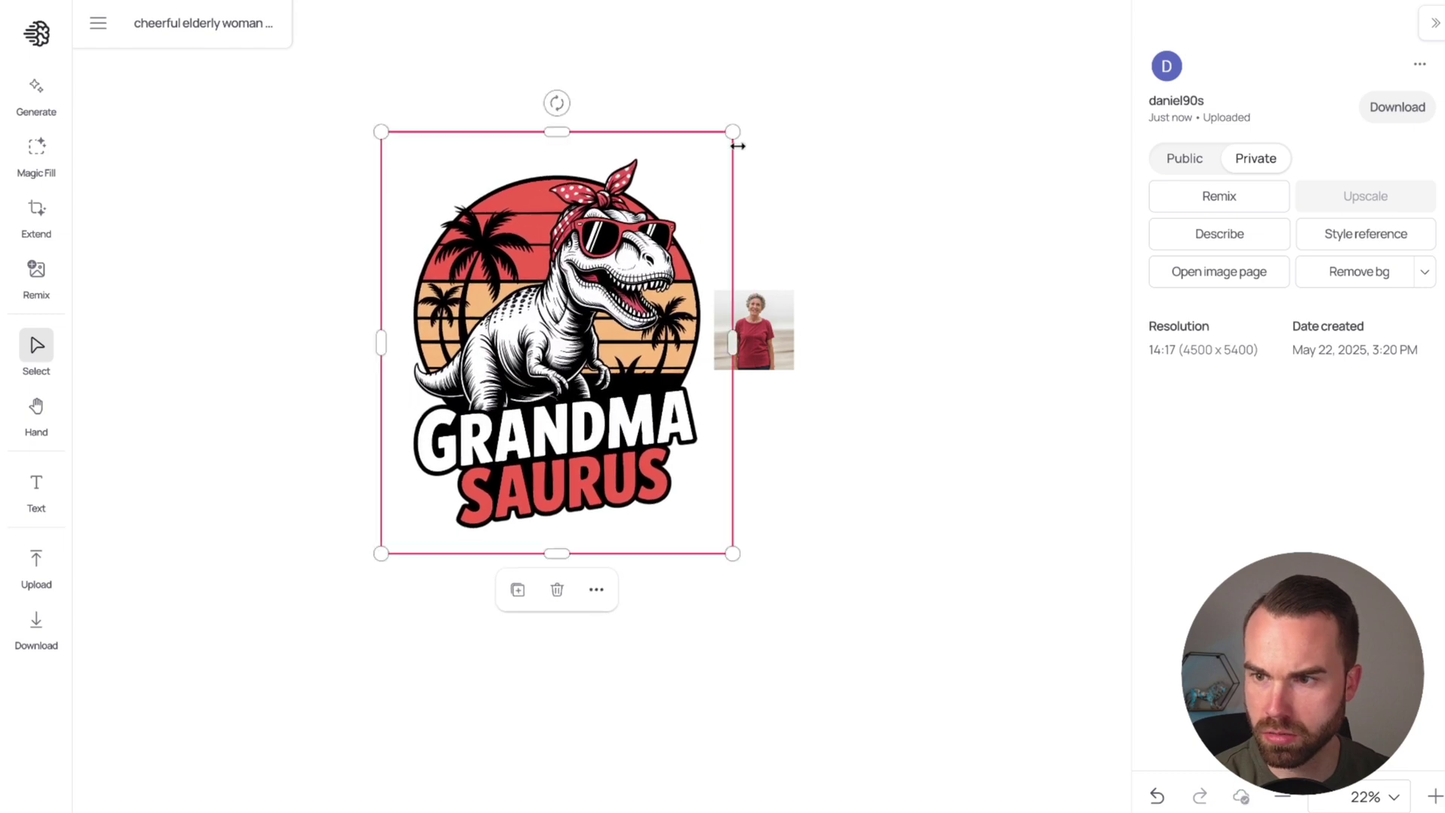
left_click_drag(736, 146, 693, 331)
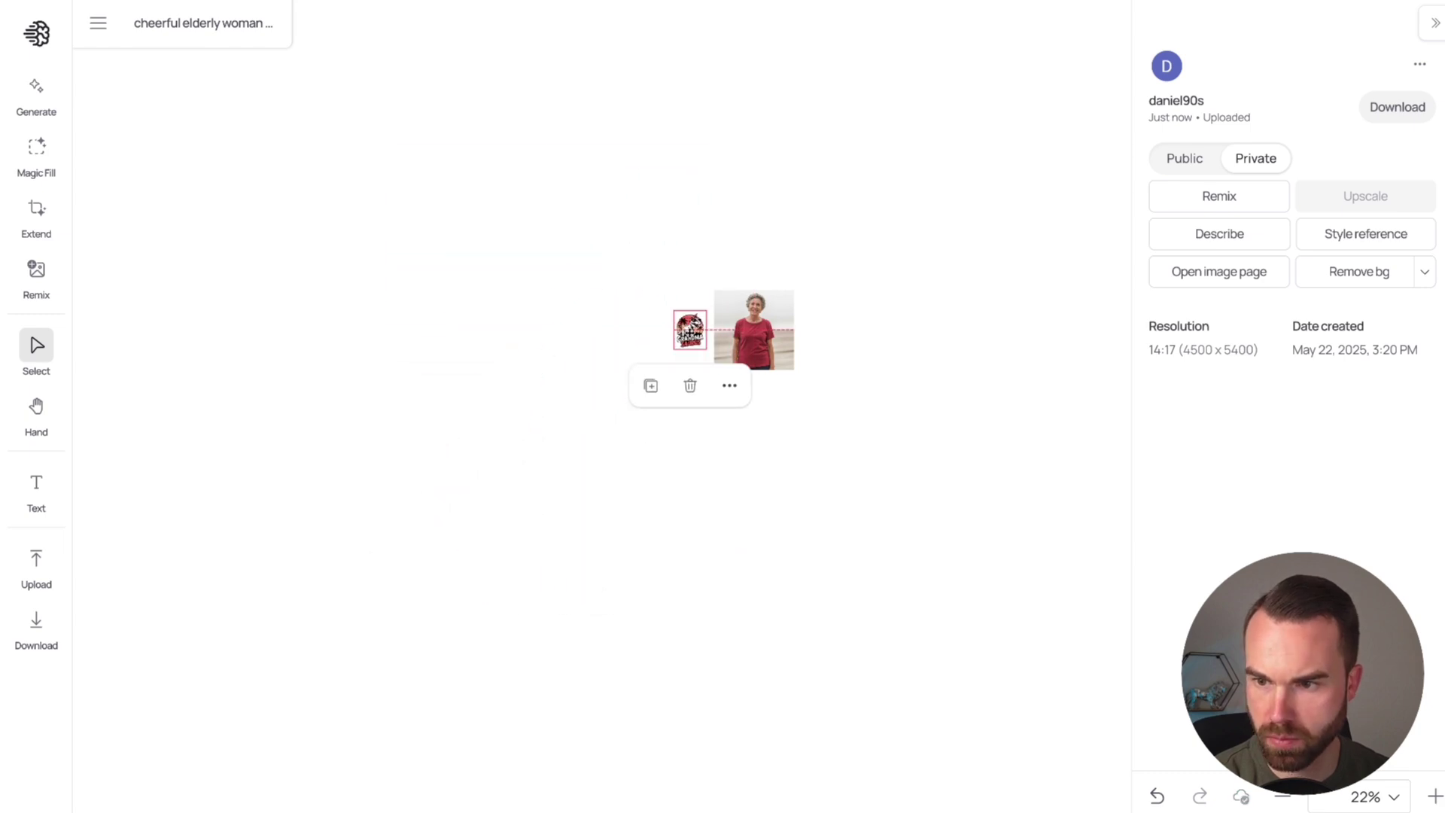
scroll(730, 332, "up", 10)
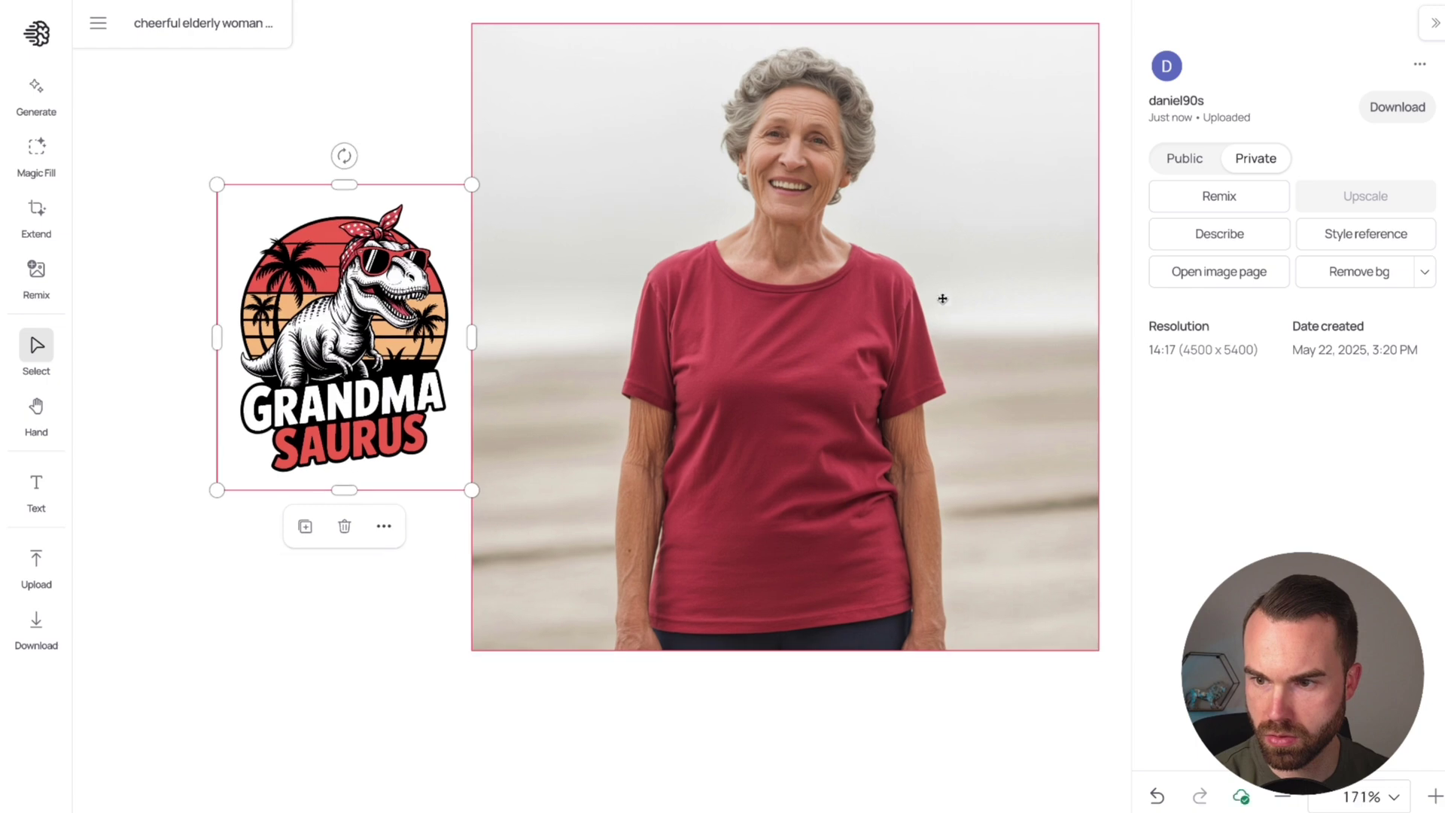
Step: Adjust the vertical position of the Grandma Saurus design beside the woman's photo and leave it deselected
left_click_drag(378, 449, 377, 452)
left_click(533, 401)
scroll(324, 301, "up", 3)
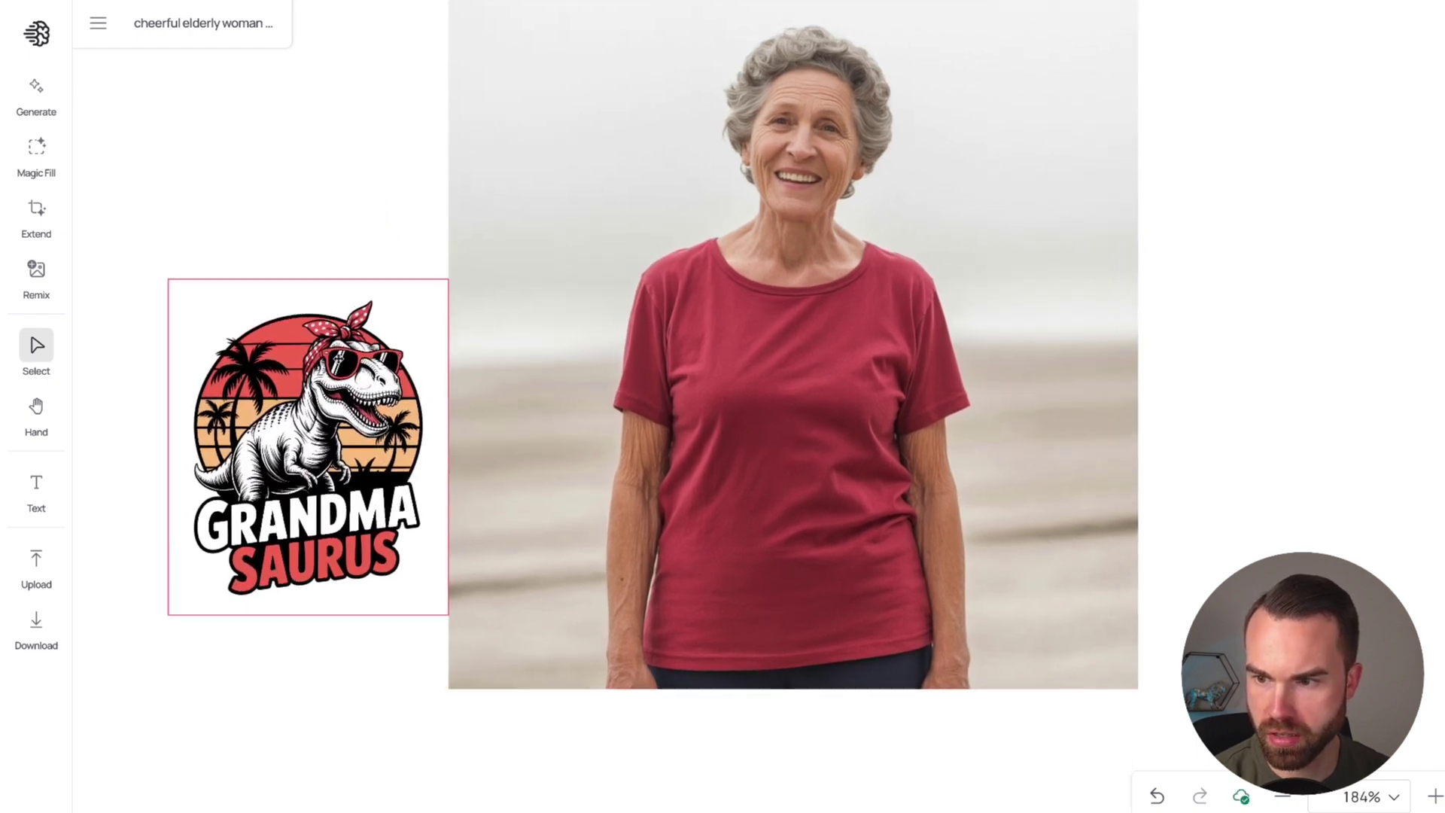
scroll(476, 443, "up", 4)
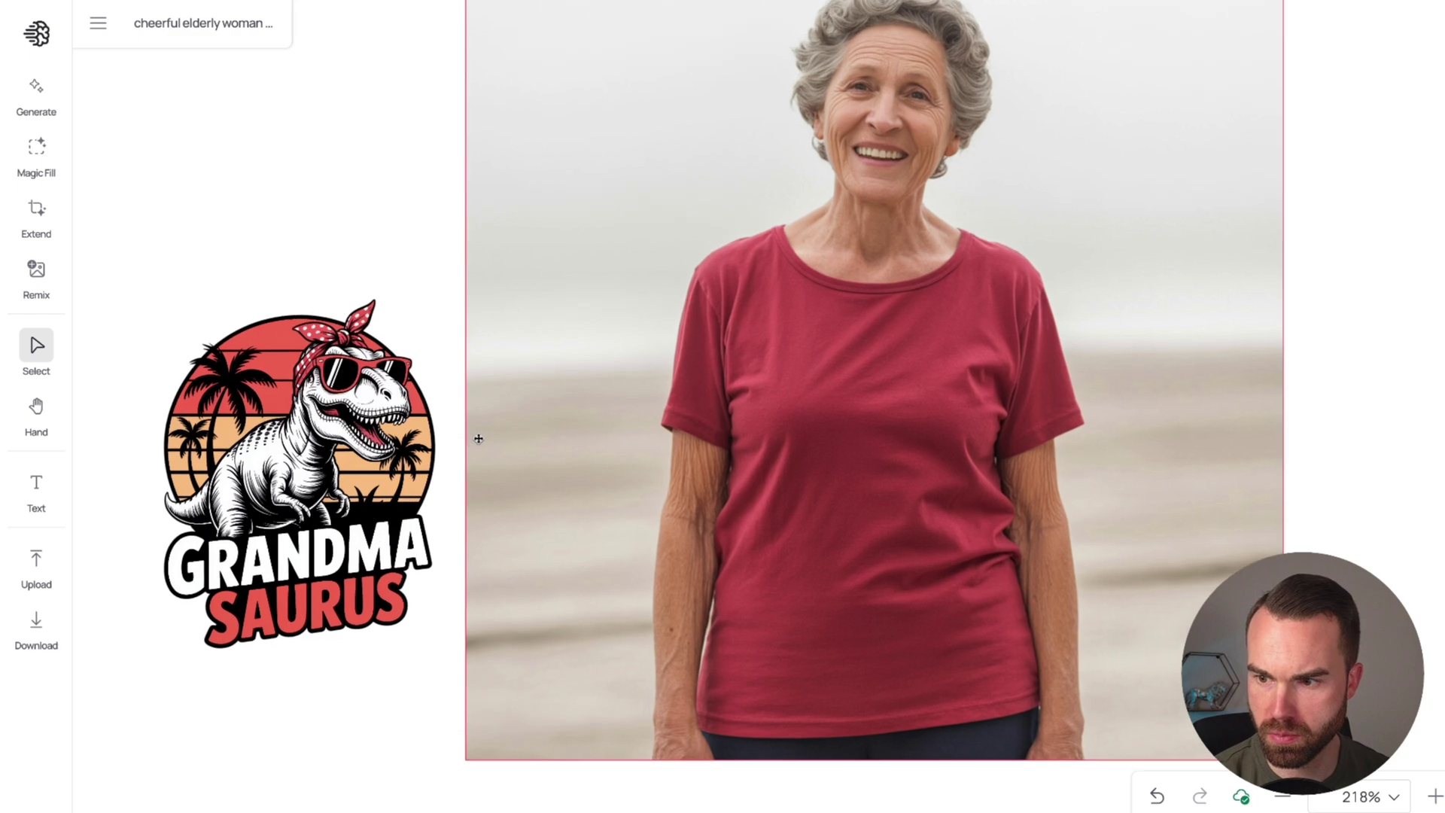
scroll(421, 385, "down", 2)
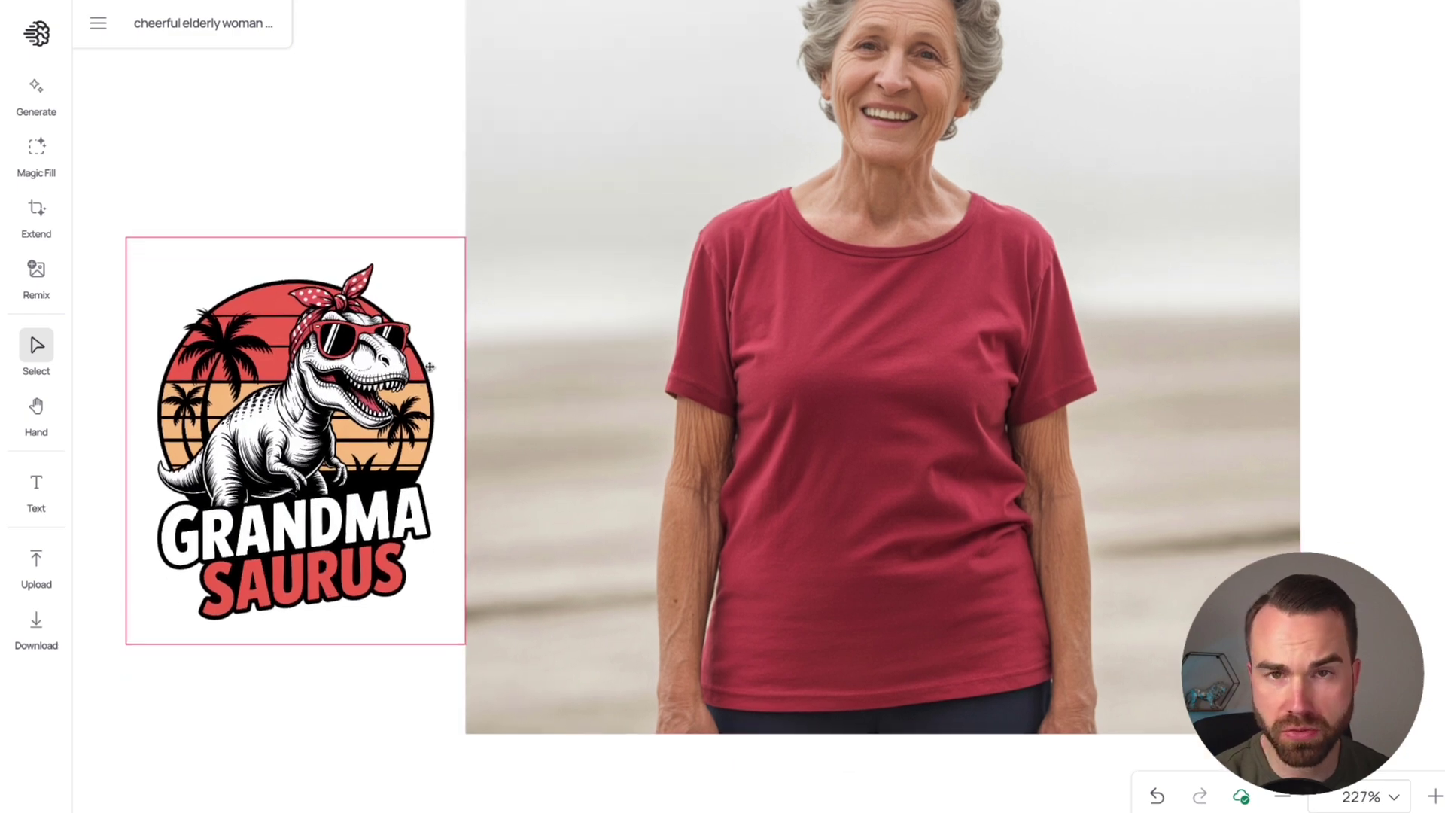
scroll(228, 571, "up", 1)
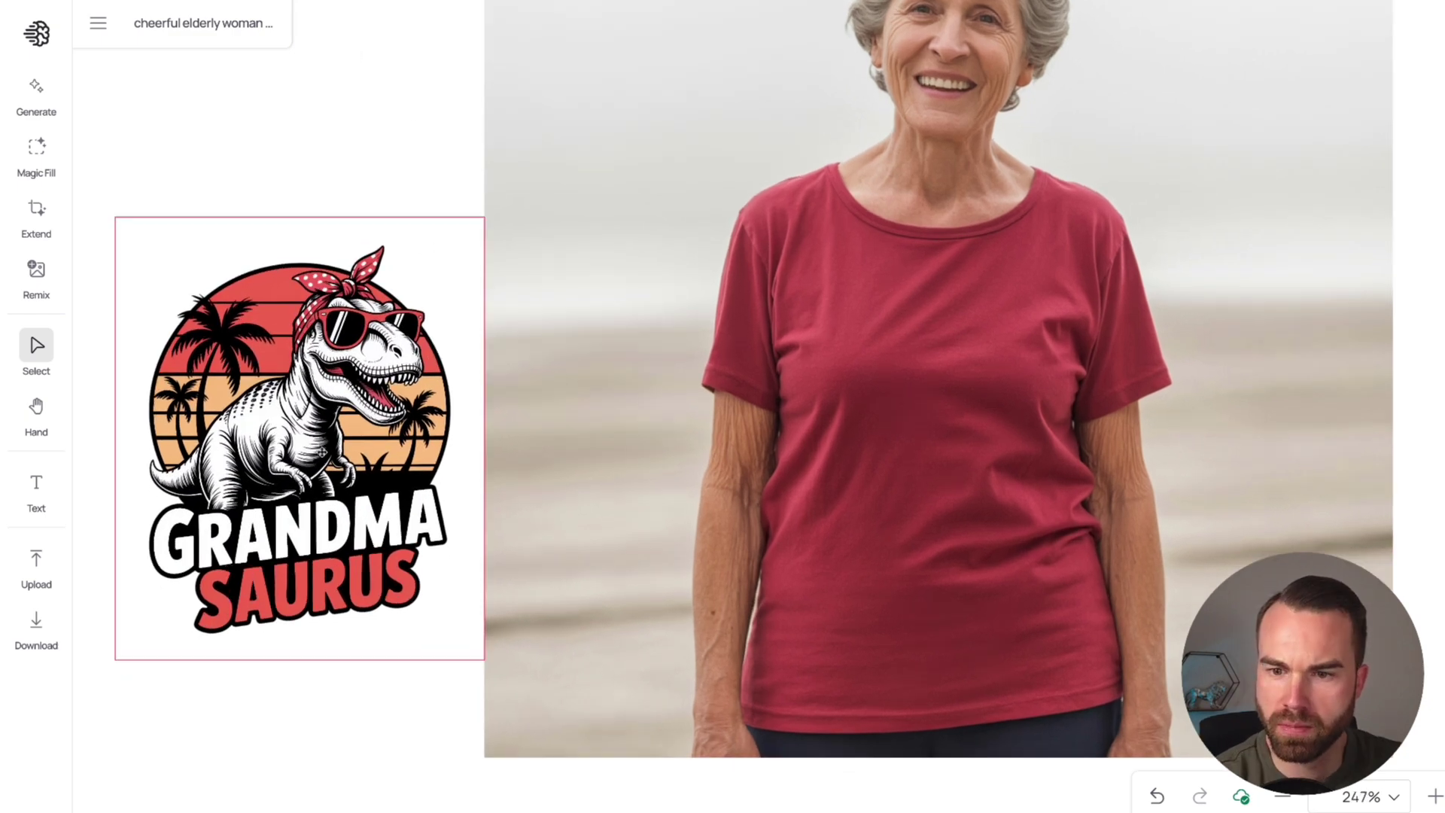
mouse_move(322, 451)
left_mouse_down()
mouse_move(376, 472)
mouse_move(566, 444)
mouse_move(950, 428)
mouse_move(314, 334)
mouse_move(316, 433)
left_mouse_up()
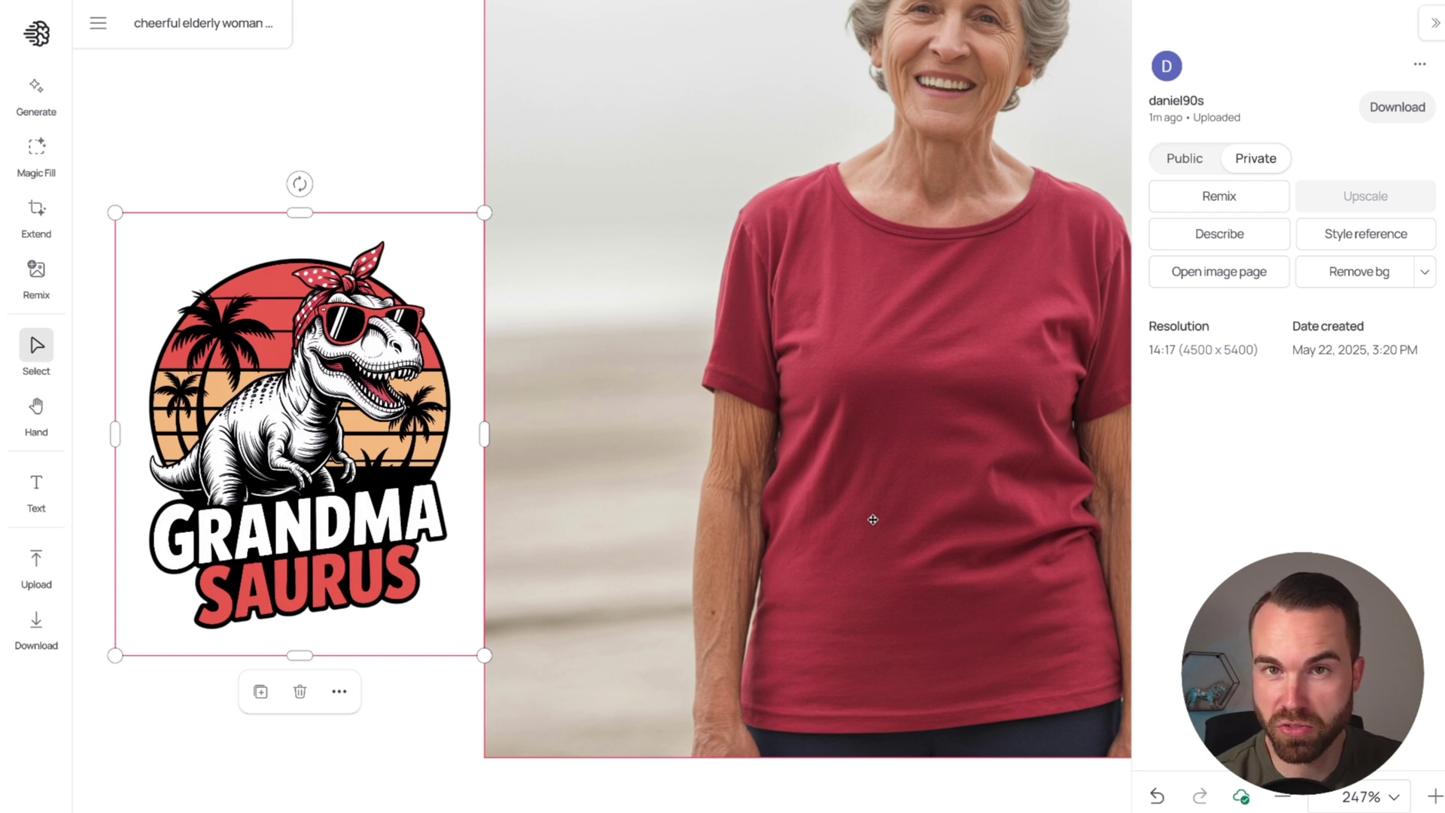
key("Escape")
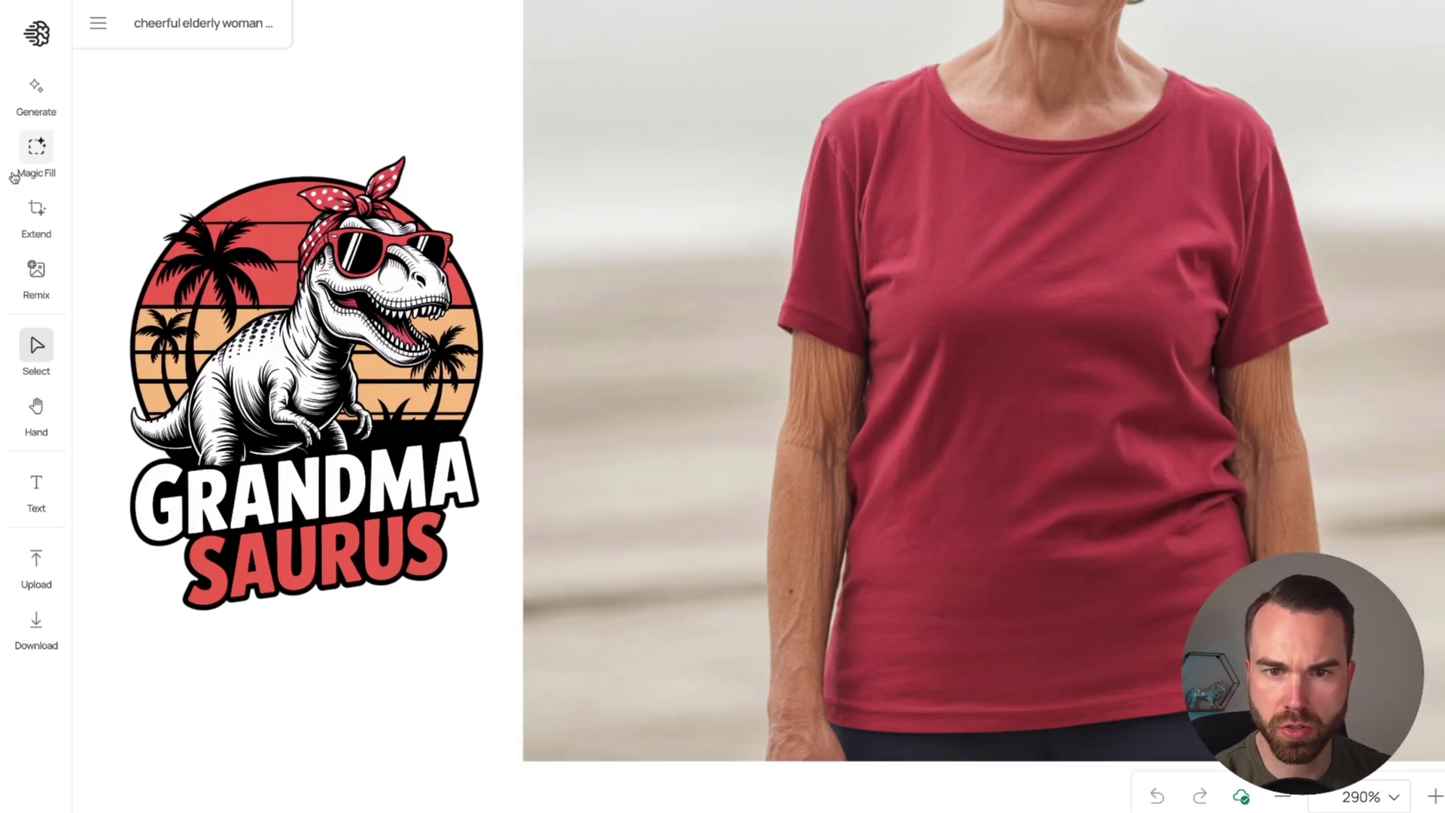
Step: Start Magic Fill and draw a rectangle mask over the front of the red t-shirt, from below the neckline to above the hem
left_click(37, 147)
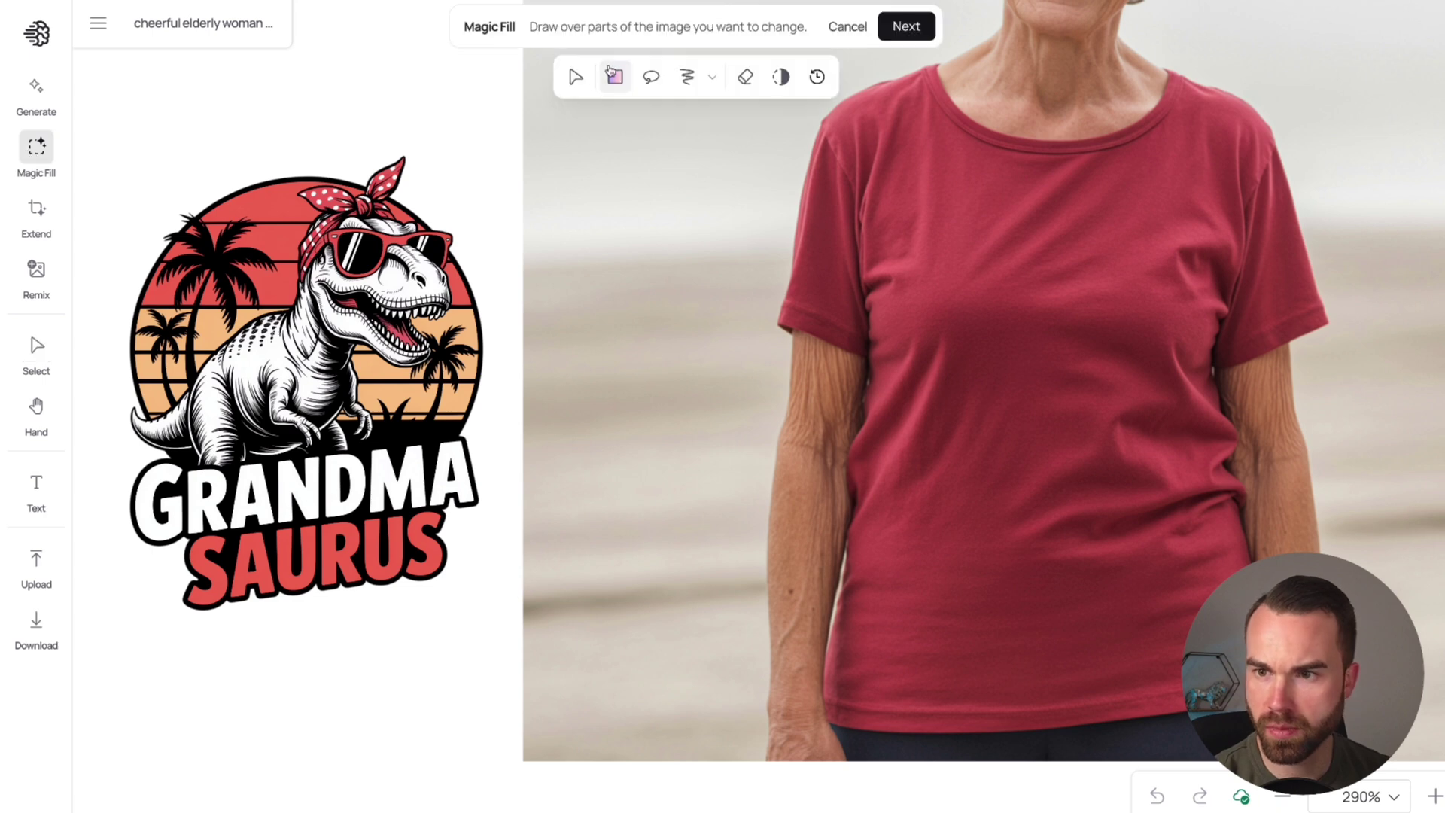
left_click(613, 75)
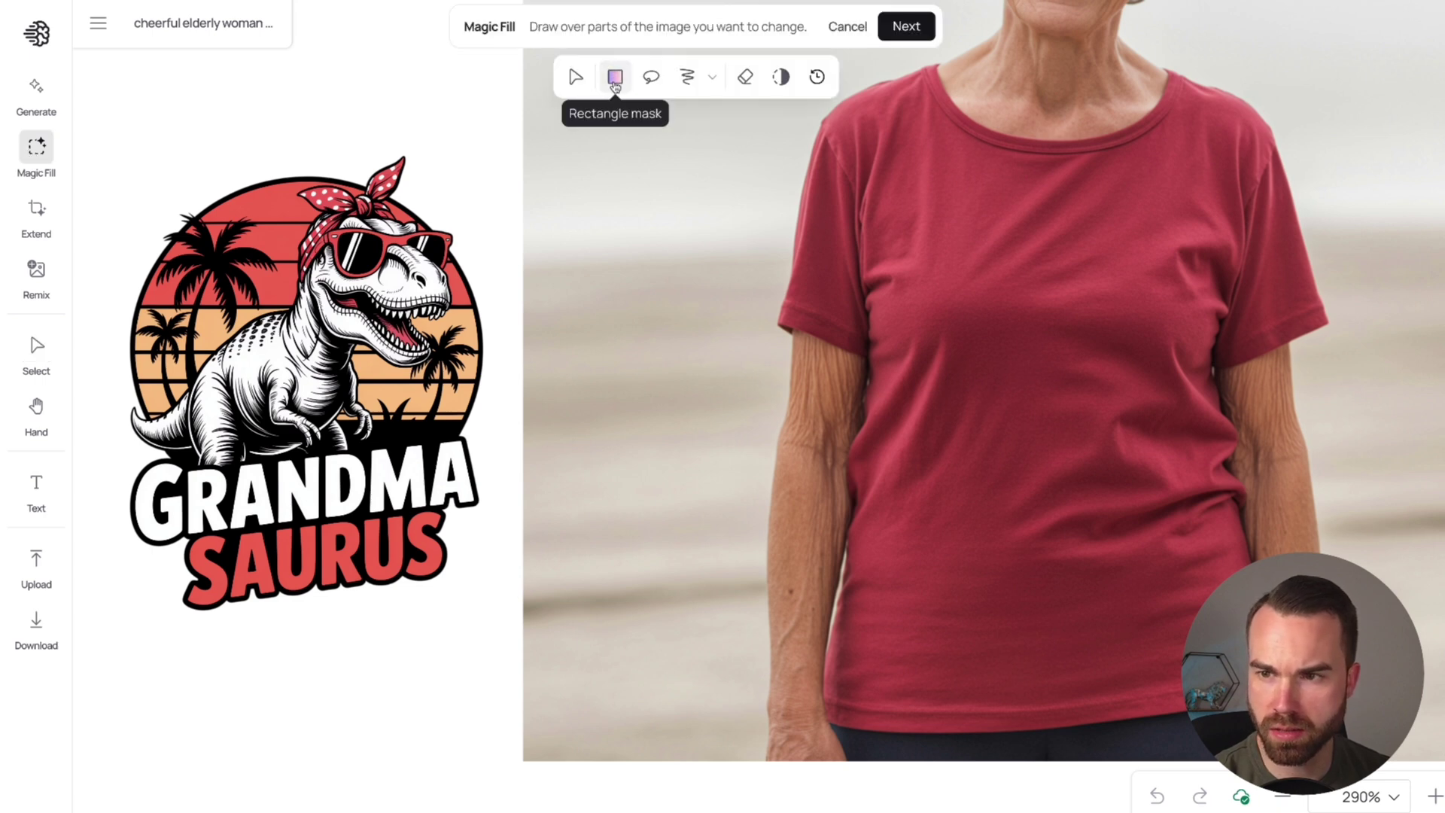
left_click_drag(887, 188, 1210, 616)
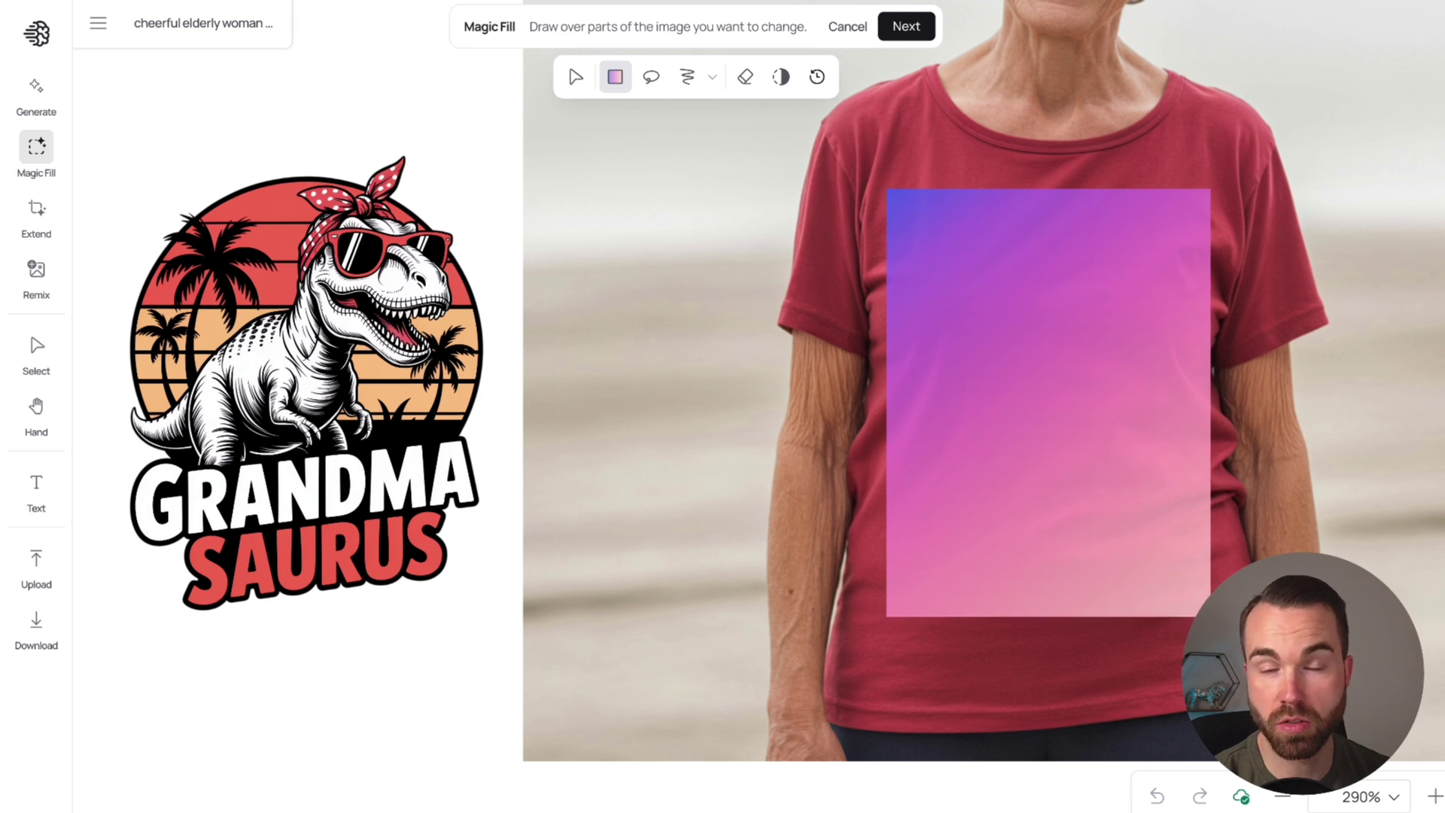
Step: Confirm the mask and resize the Magic Fill frame to 23:10 so it tightly encloses the Grandma Saurus design and the masked shirt front
left_click(907, 26)
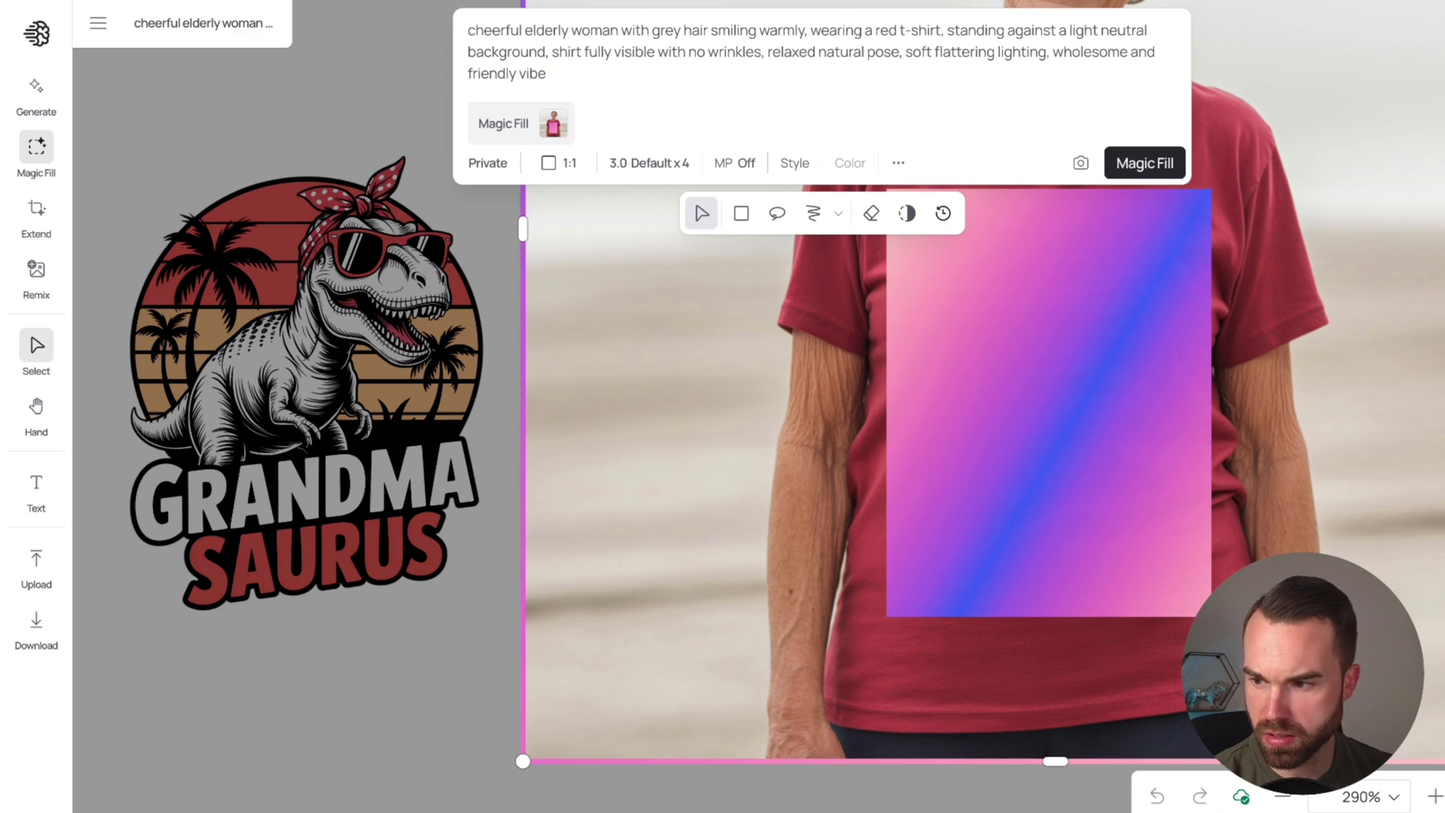
left_click_drag(522, 228, 100, 245)
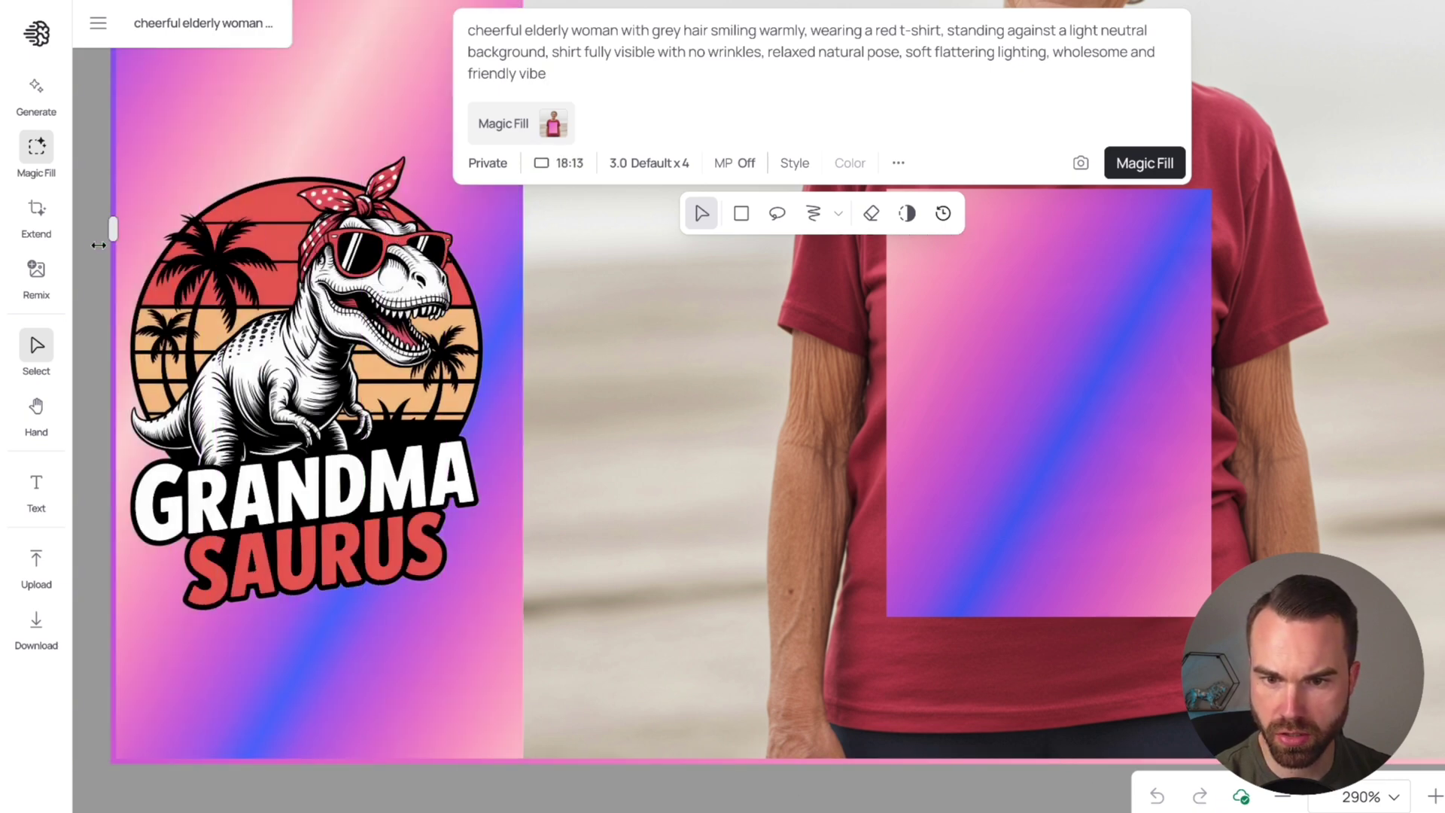
left_click_drag(850, 760, 842, 640)
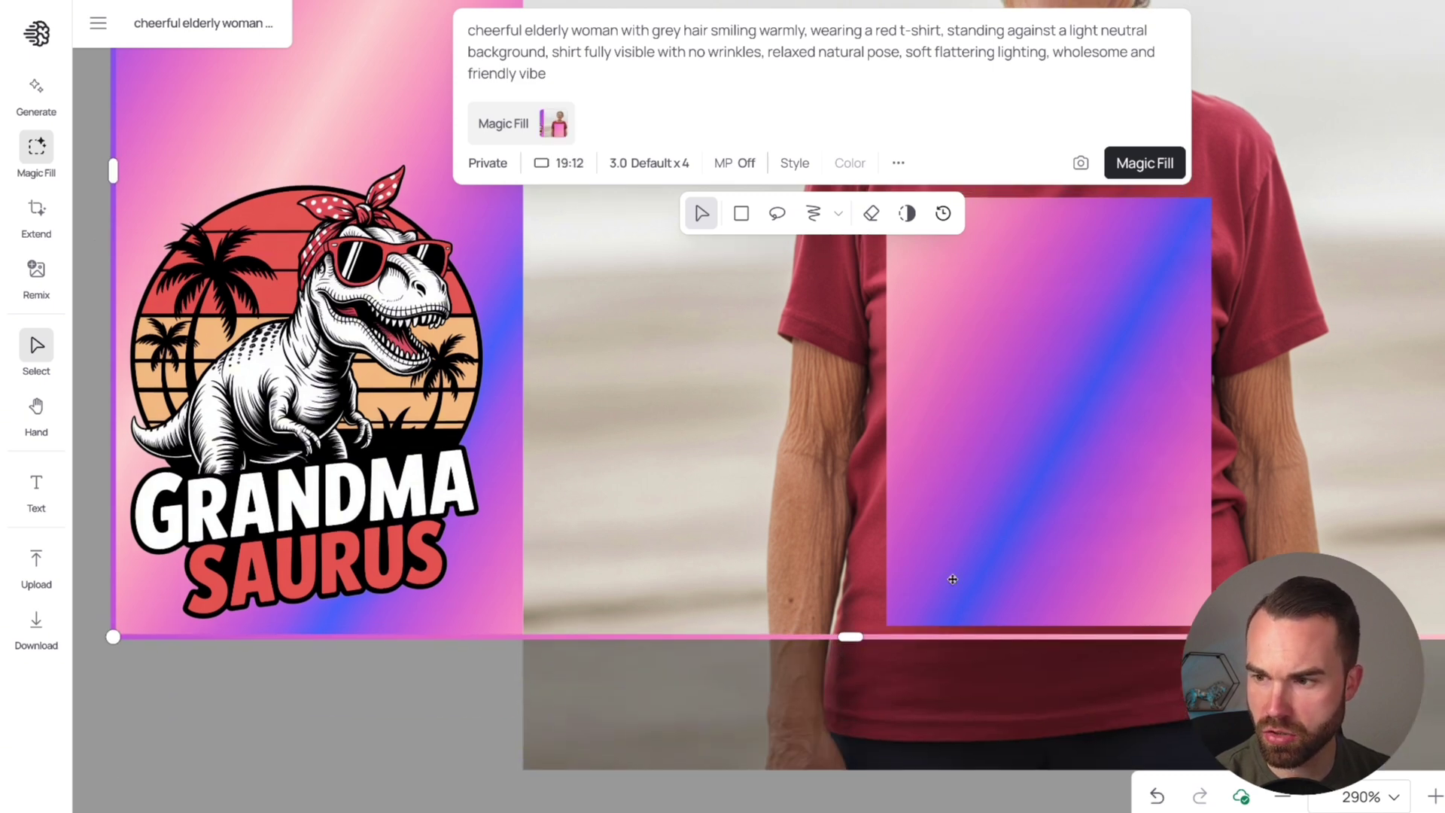
scroll(953, 580, "up", 7)
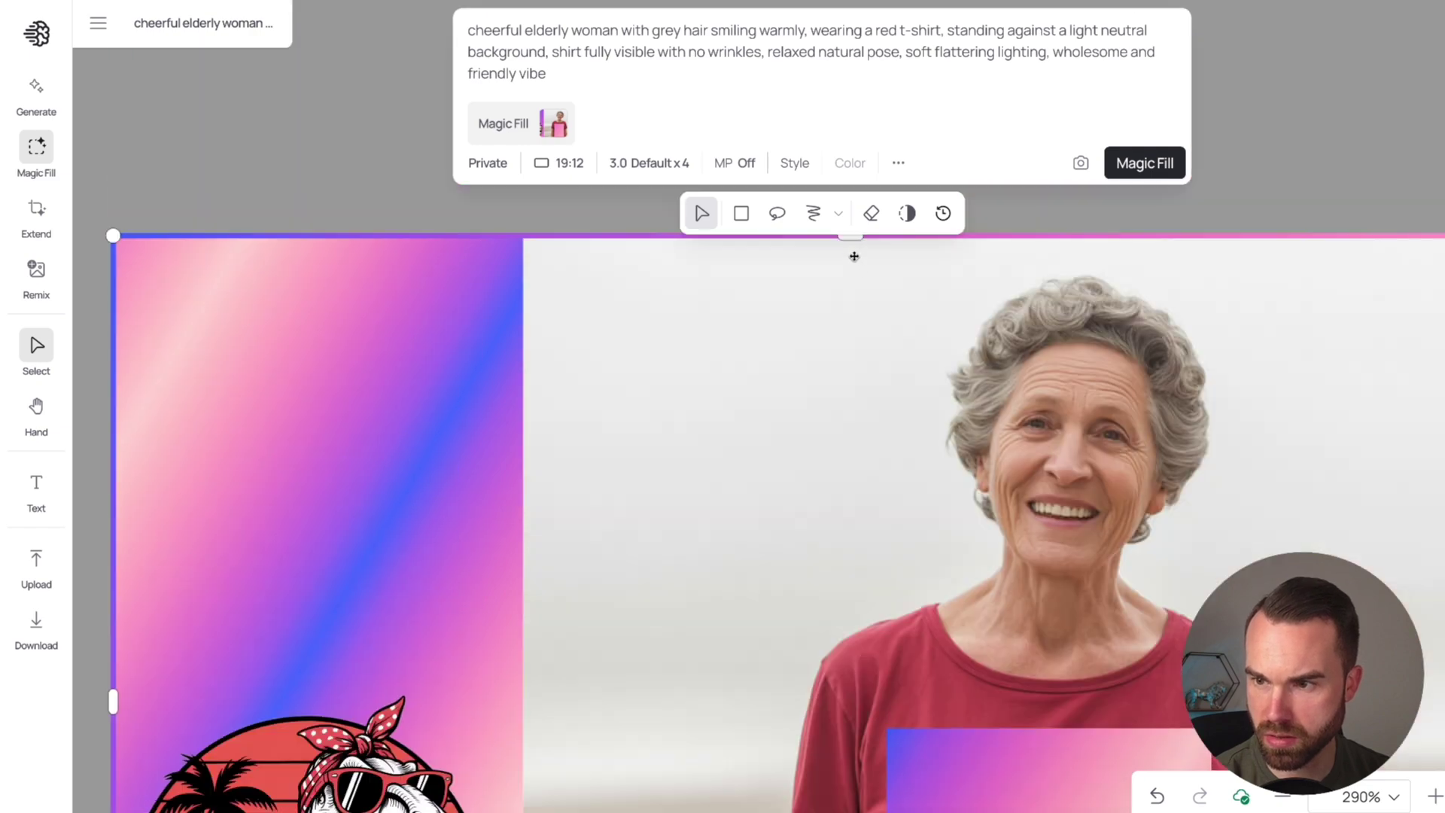
left_click_drag(851, 241, 807, 519)
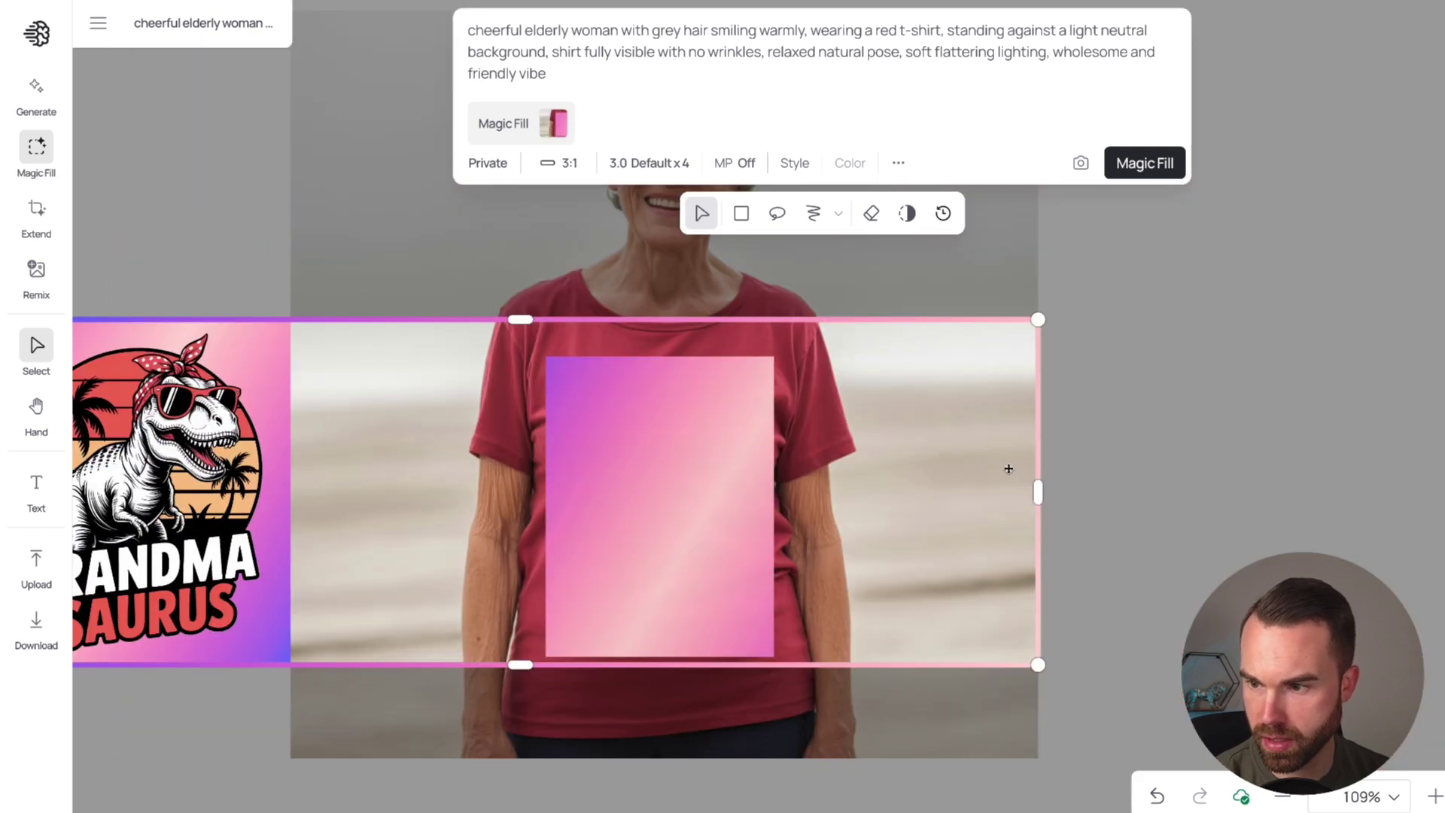
left_click_drag(1038, 492, 800, 493)
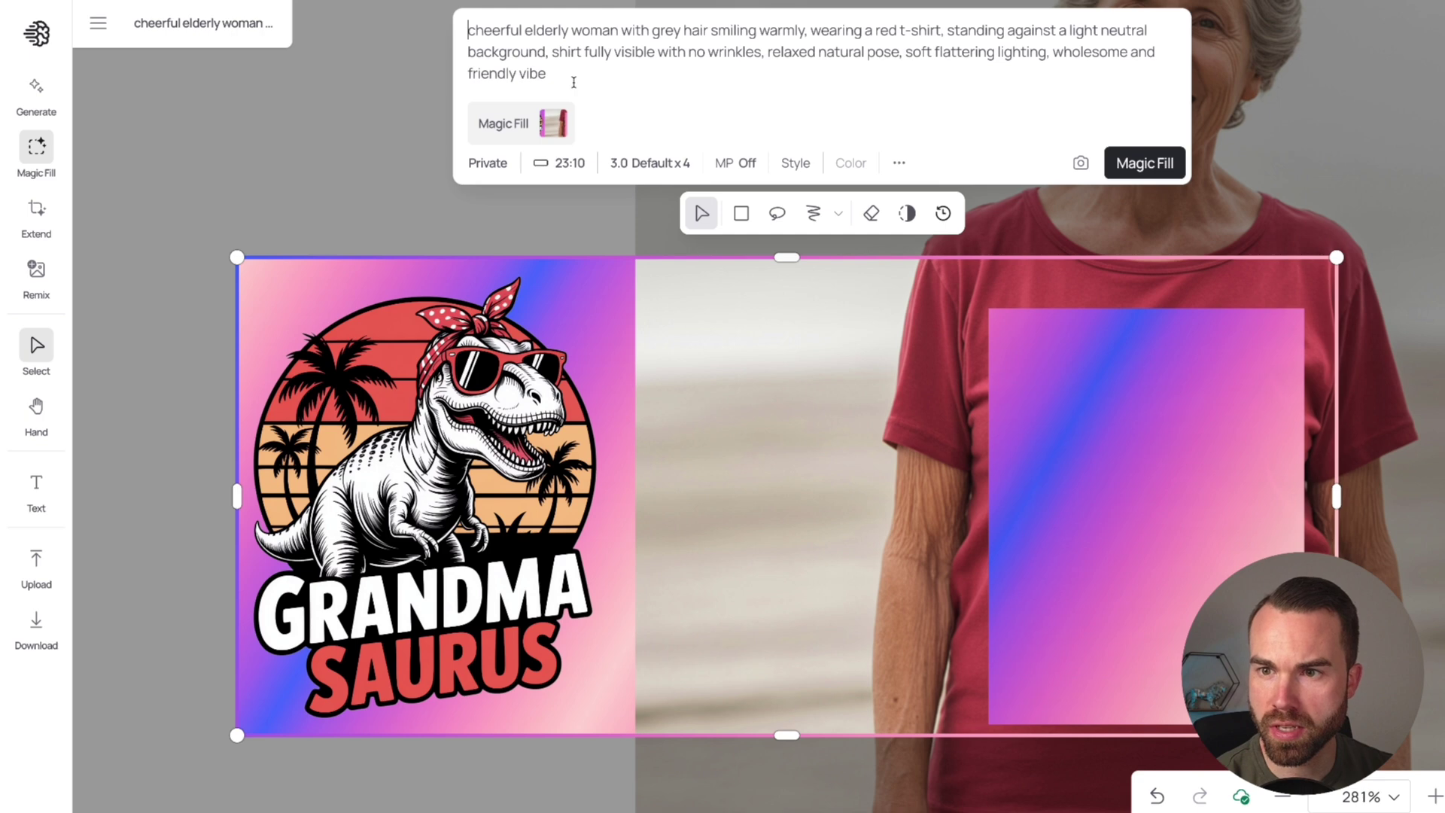
Step: Insert "on the left, a design is shown on a transparent background, on the right" at the start of the Magic Fill prompt
type("on the left, a design is shown on a transparent background, on the right")
left_click_drag(929, 30, 456, 30)
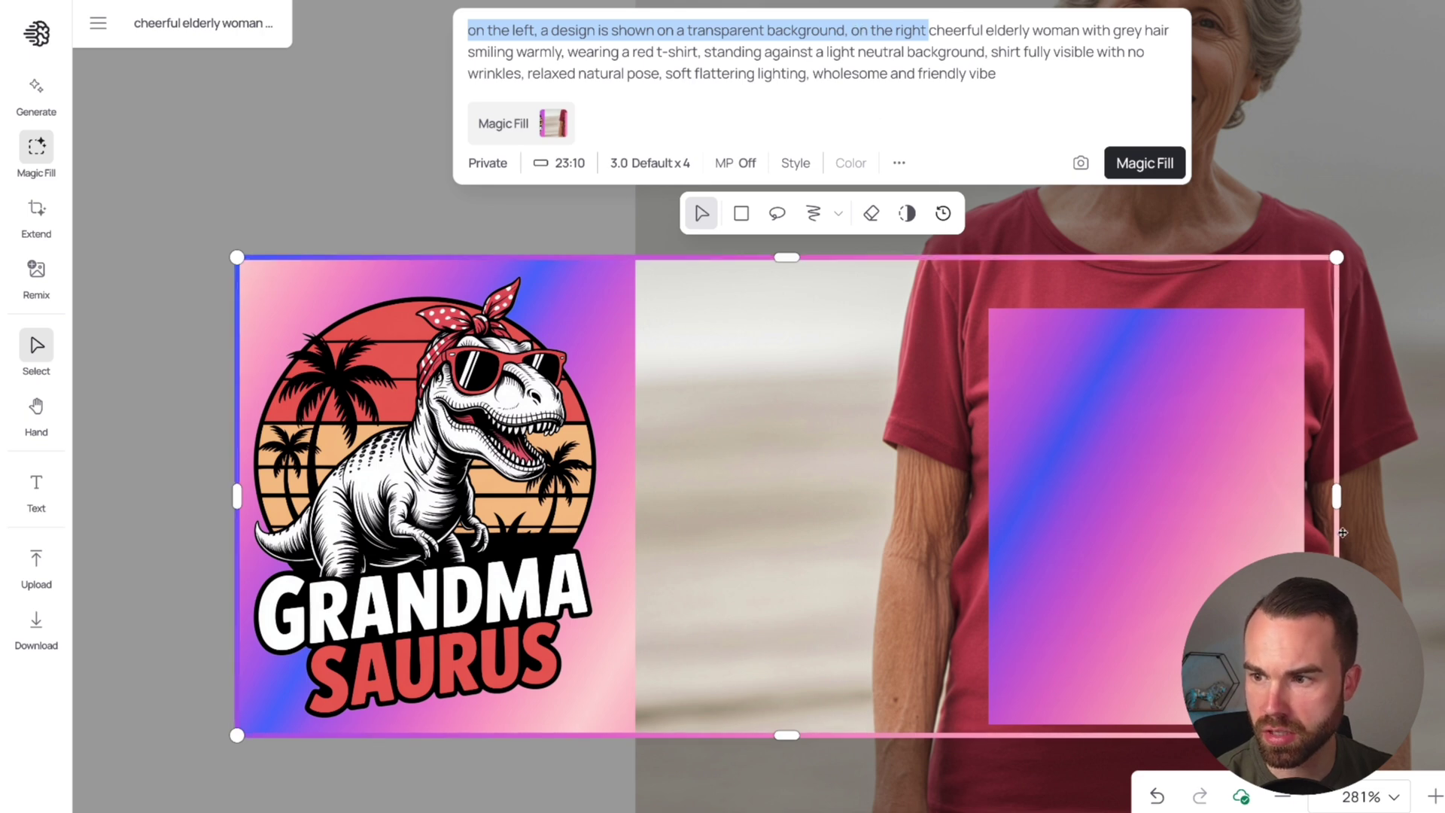
left_click(1010, 74)
scroll(1010, 74, "down", 1)
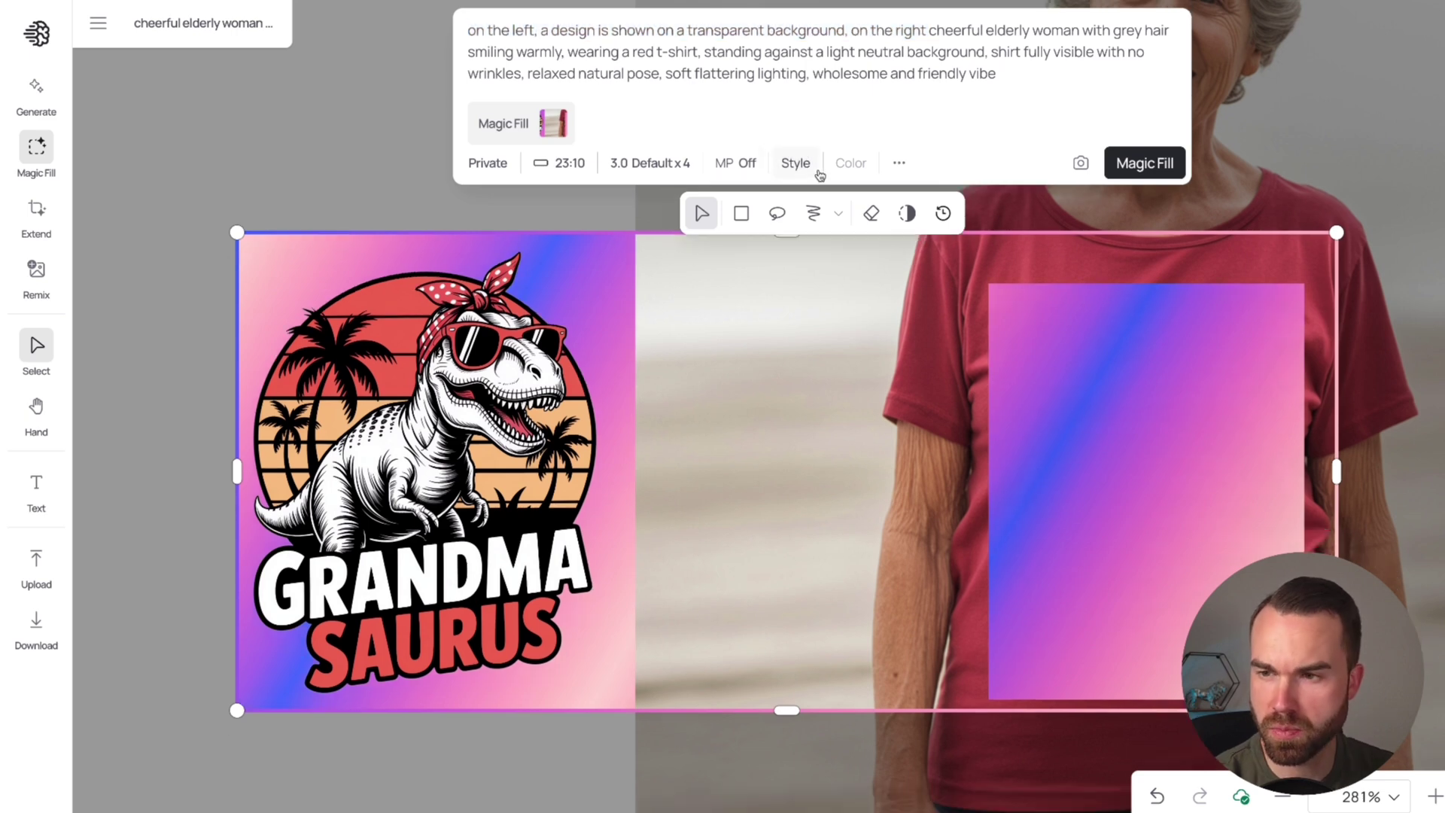
Step: Add the Grandma Saurus design image as style reference and run Magic Fill
left_click(793, 165)
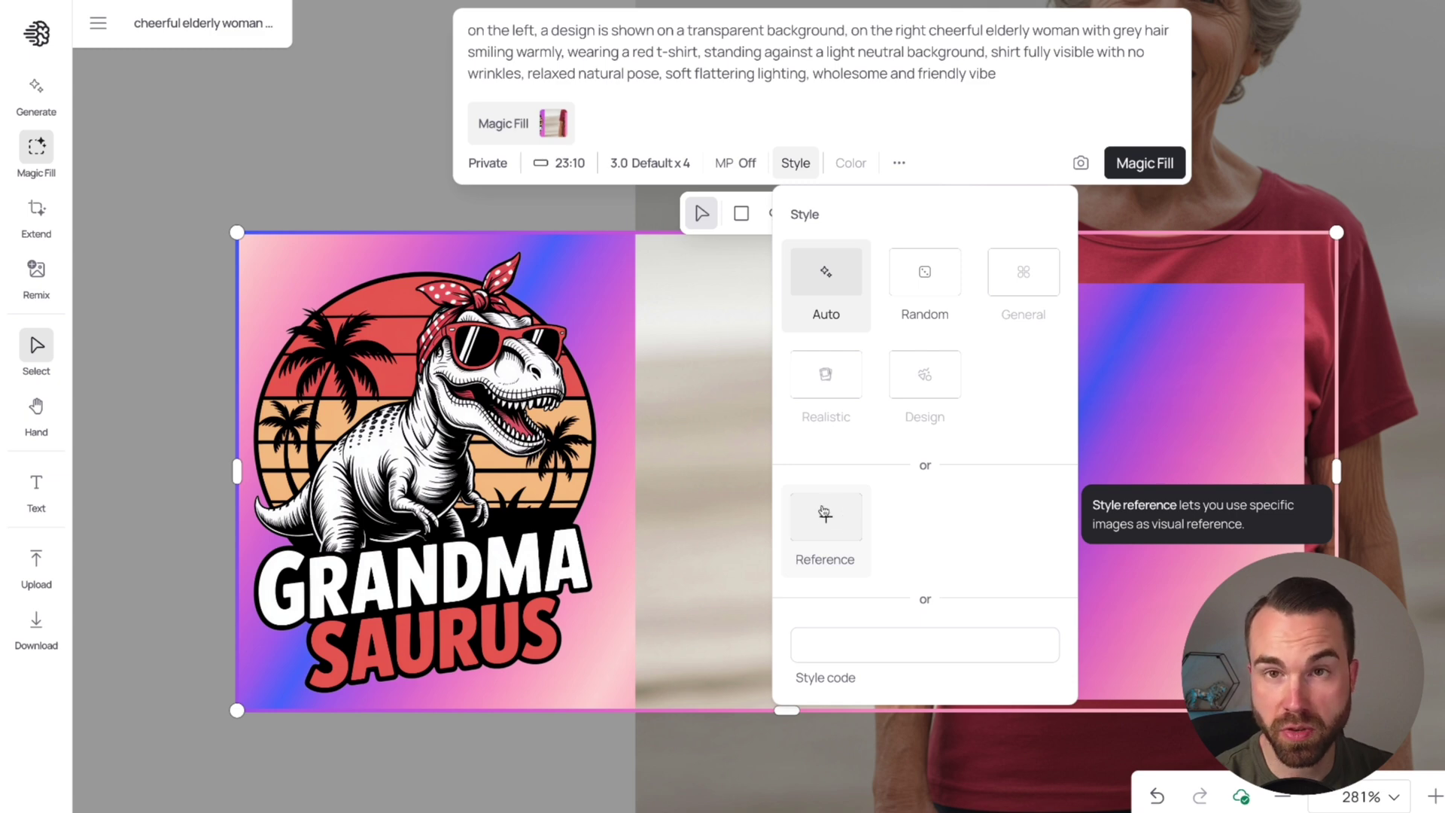
left_click(826, 515)
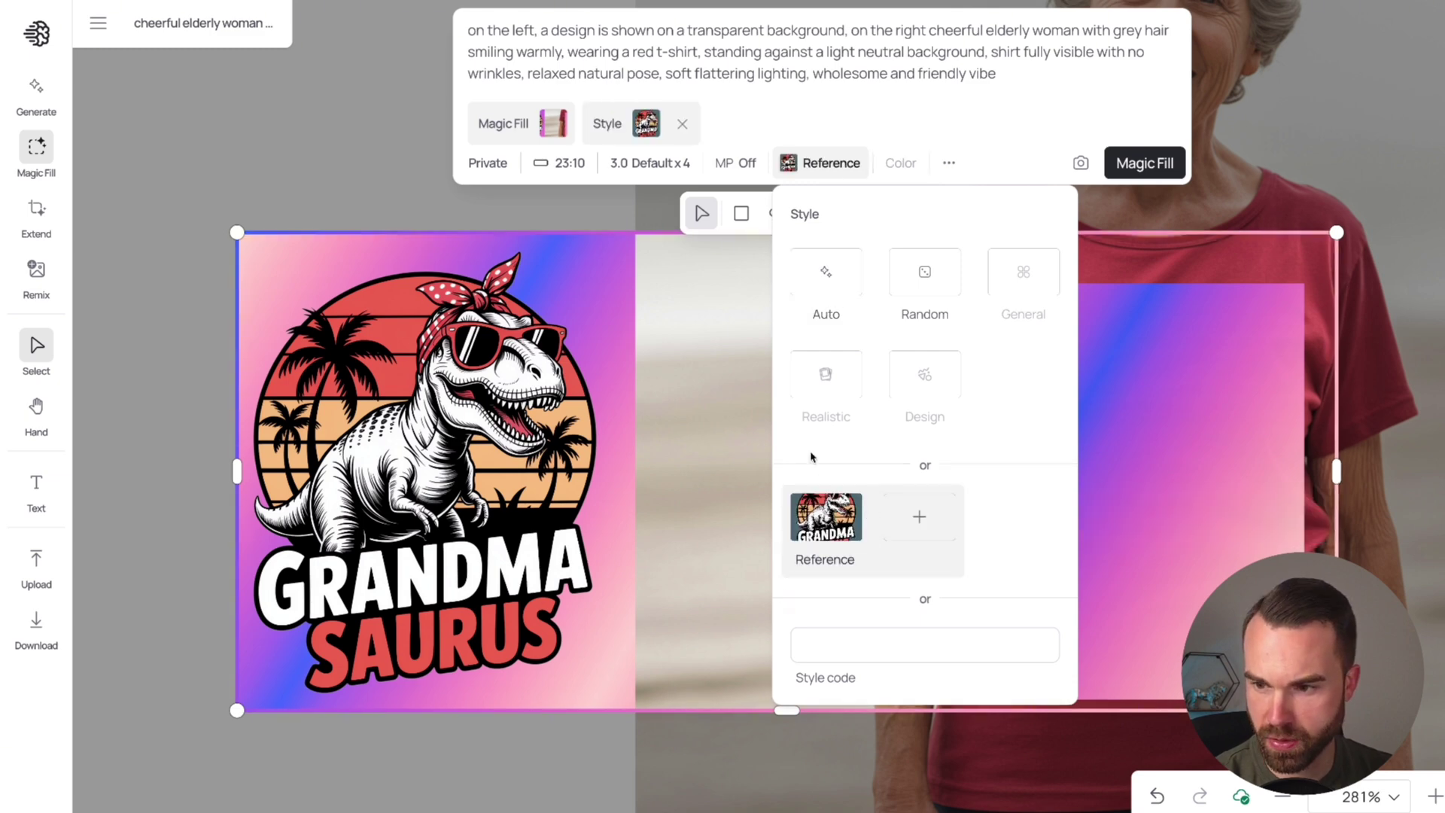
left_click(1069, 147)
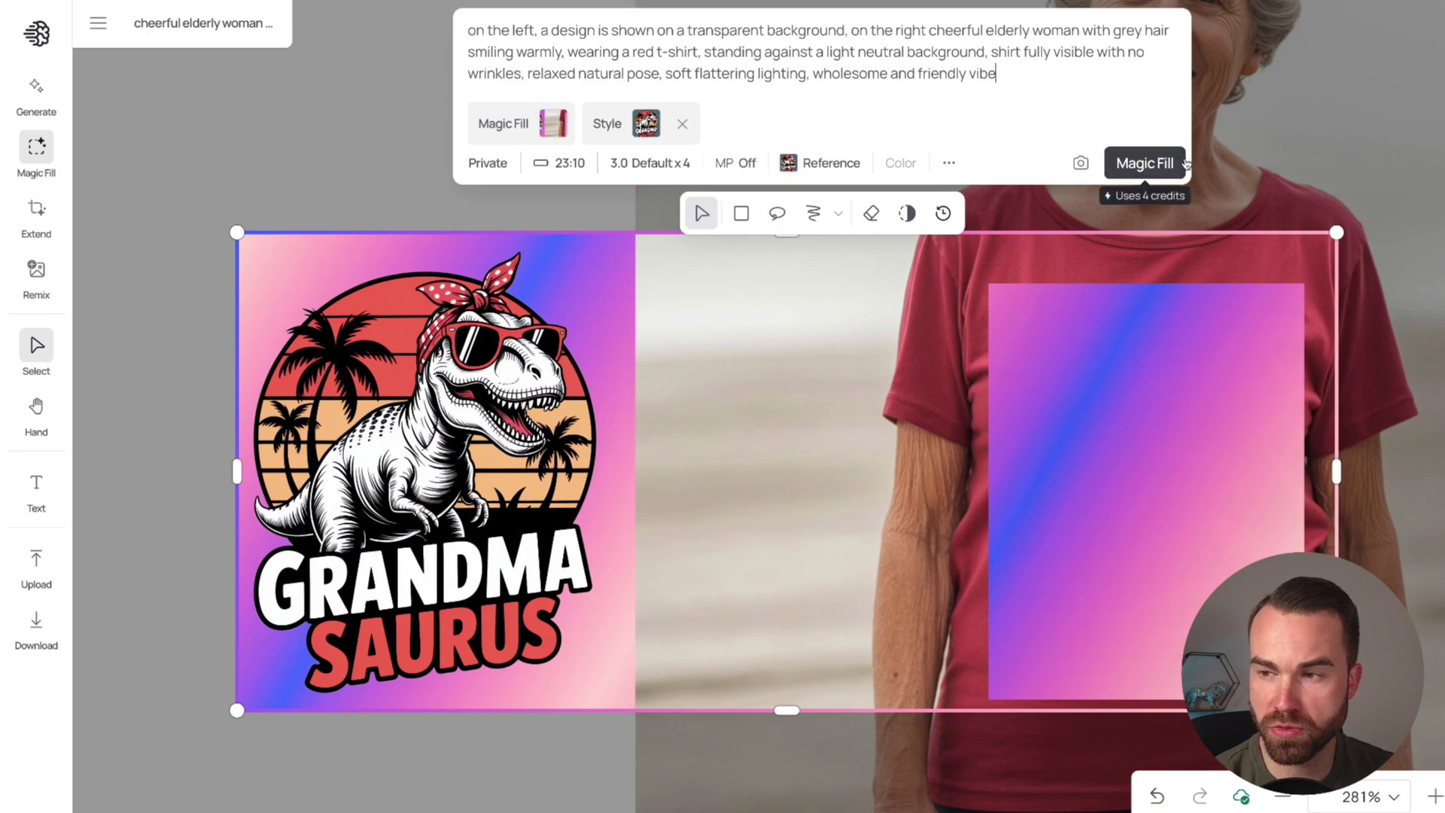
left_click(1141, 170)
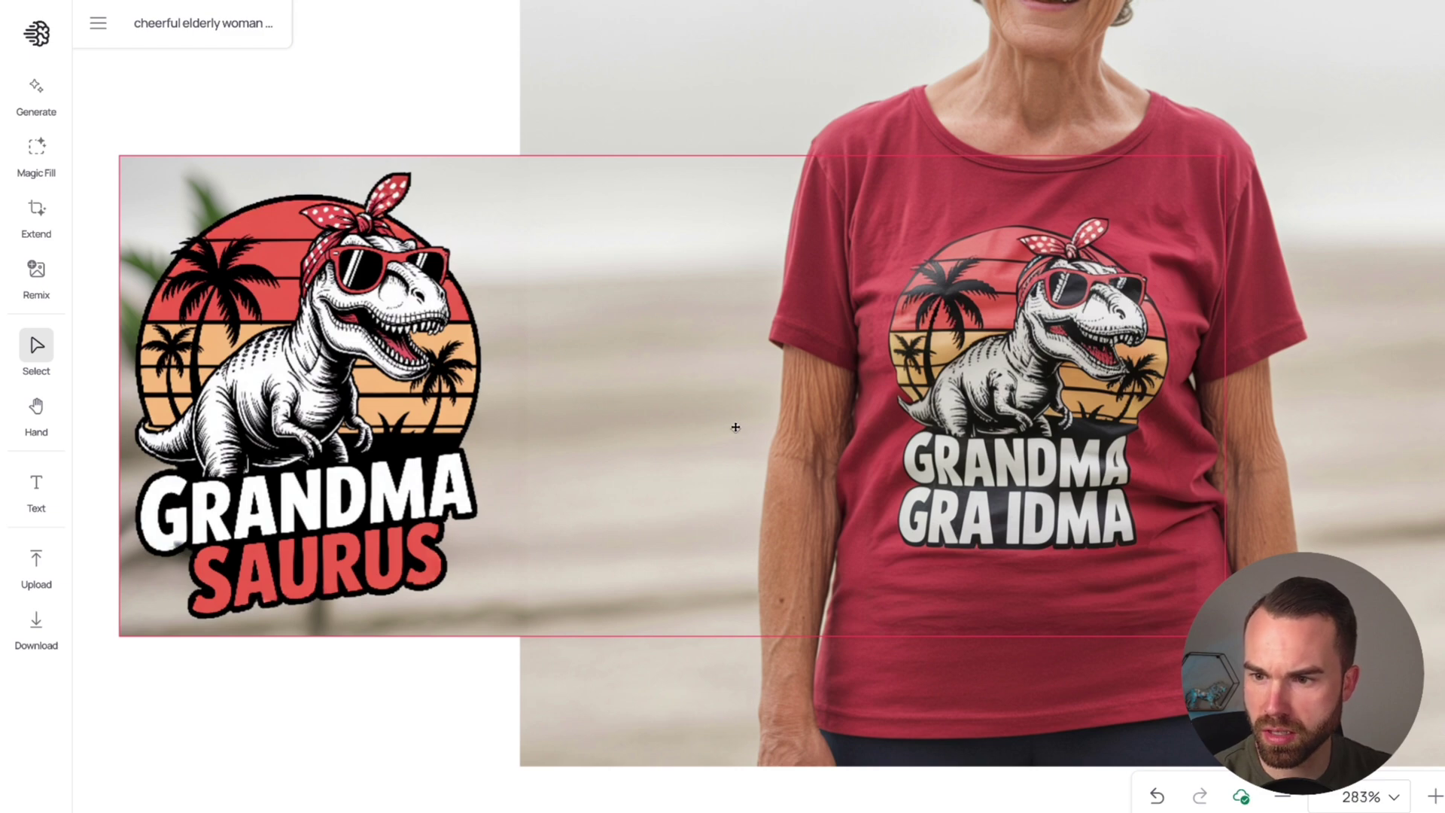
Step: Go through the four Magic Fill results on the red t-shirt, keep the fourth one and deselect it
left_click(756, 379)
scroll(530, 359, "down", 4)
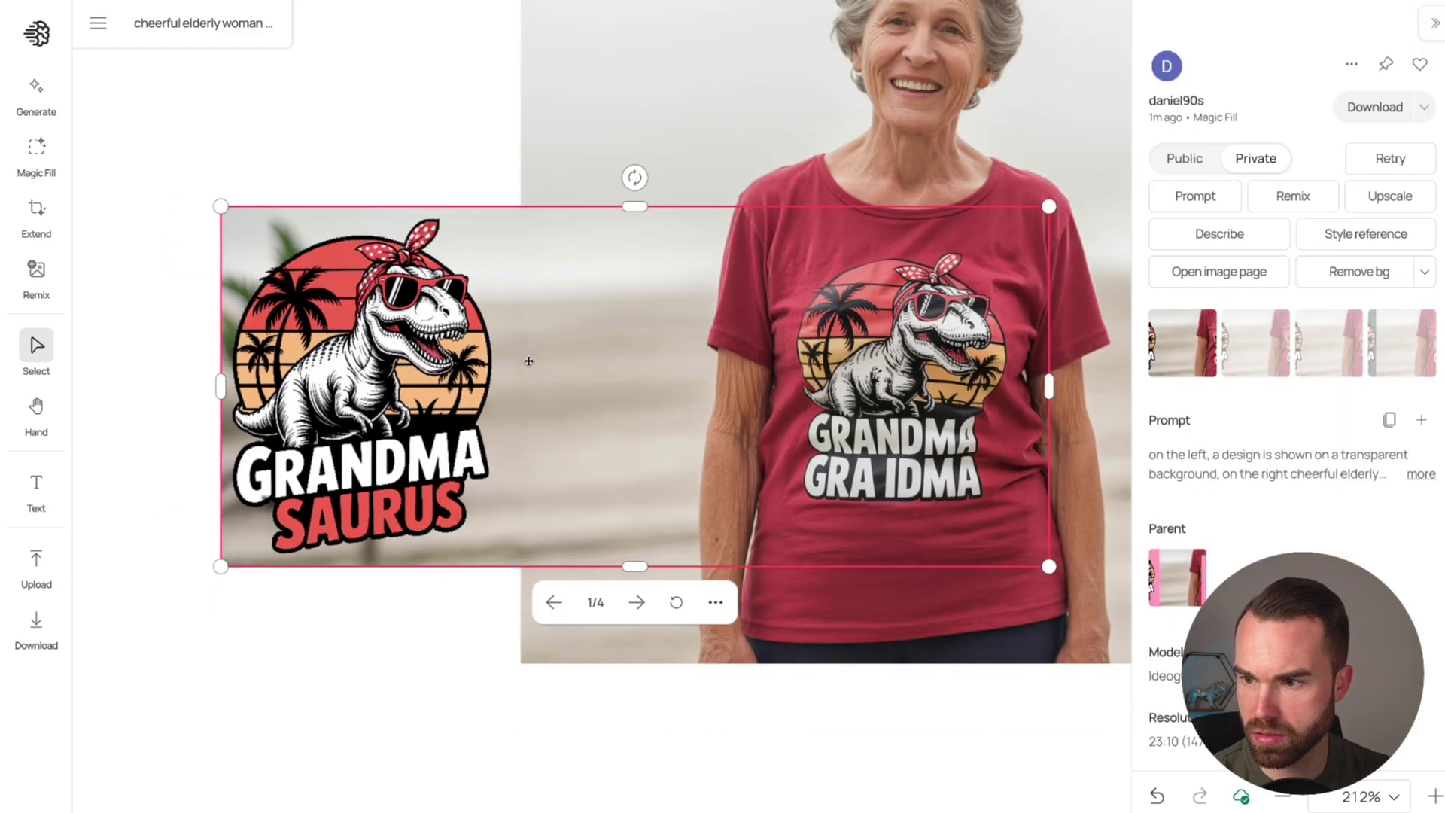
scroll(995, 344, "up", 8)
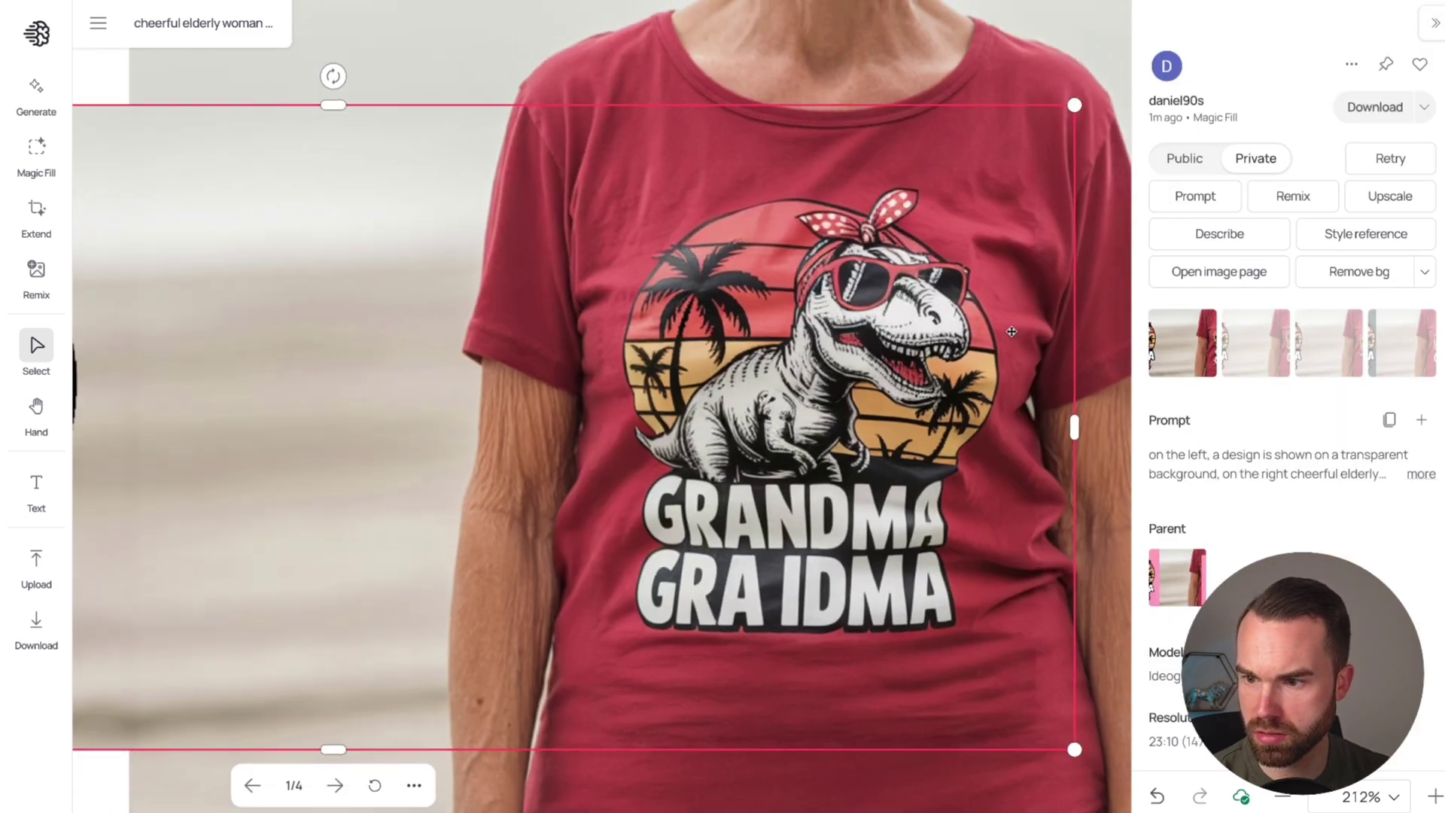
left_click(1256, 343)
left_click(1327, 351)
left_click(1415, 352)
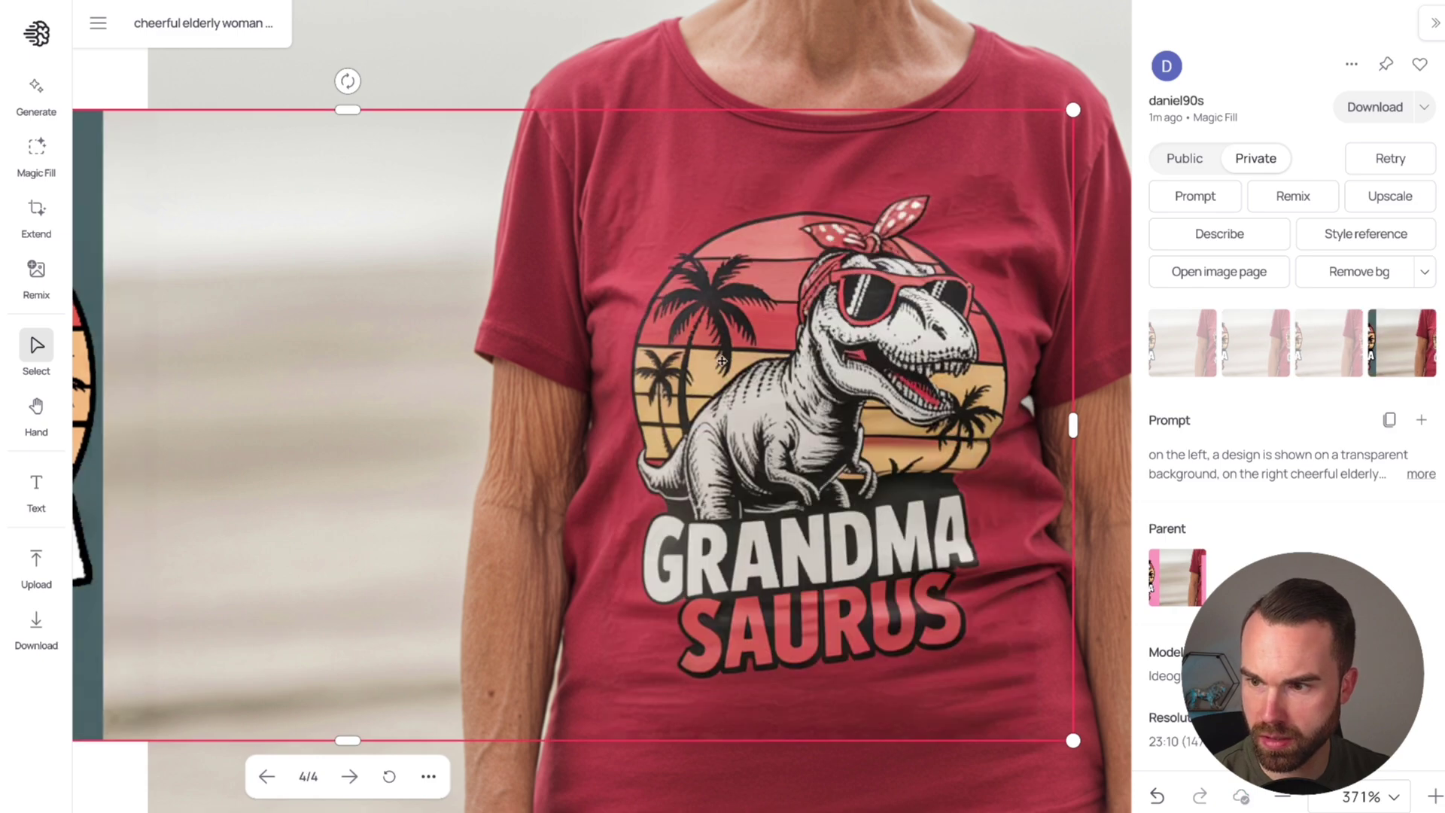
key("Escape")
Step: Examine the printed design on the t-shirt up close and compare its details and lettering with the original design beside it
scroll(810, 388, "down", 2)
scroll(923, 517, "down", 3)
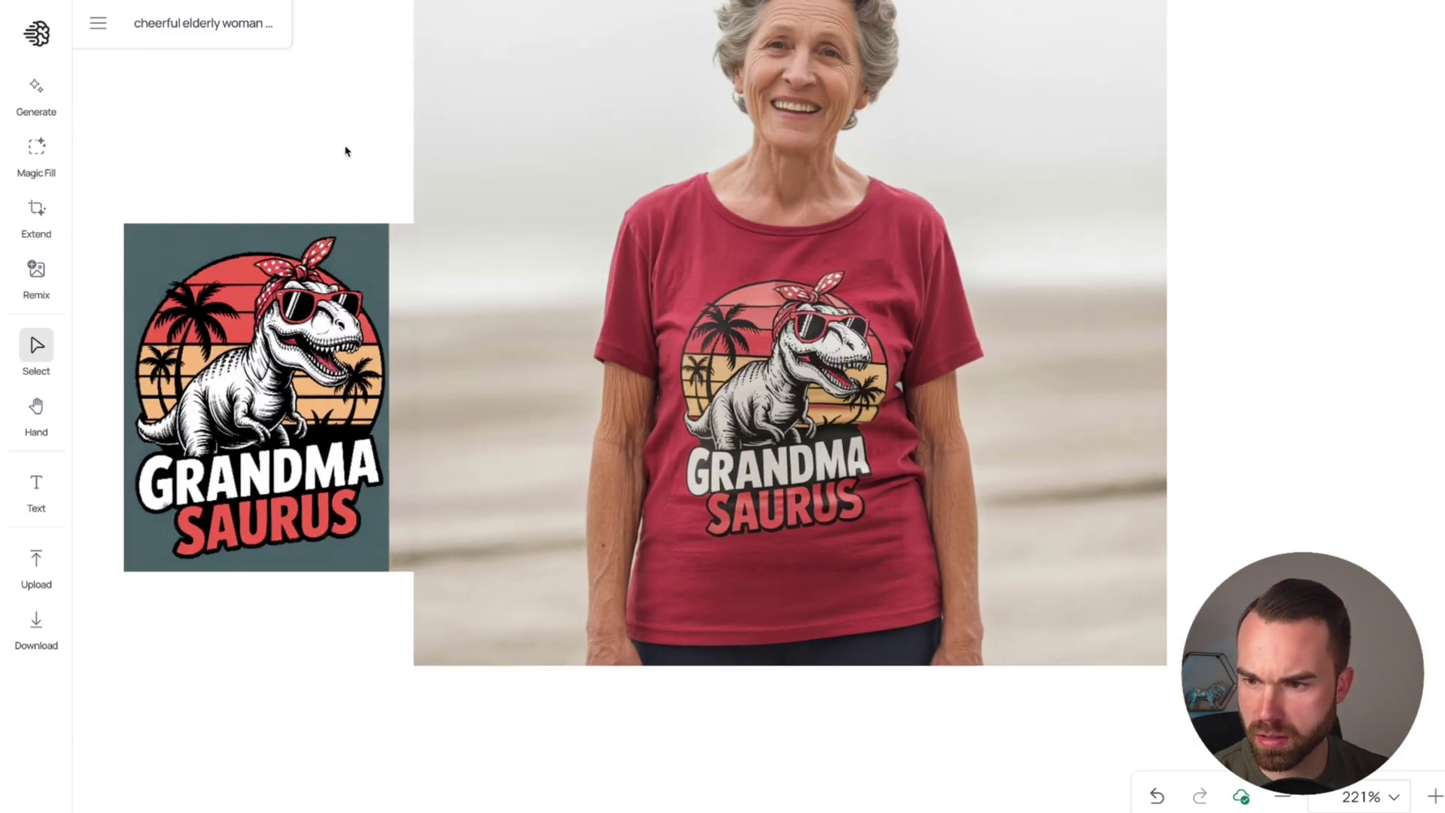
scroll(345, 151, "up", 3)
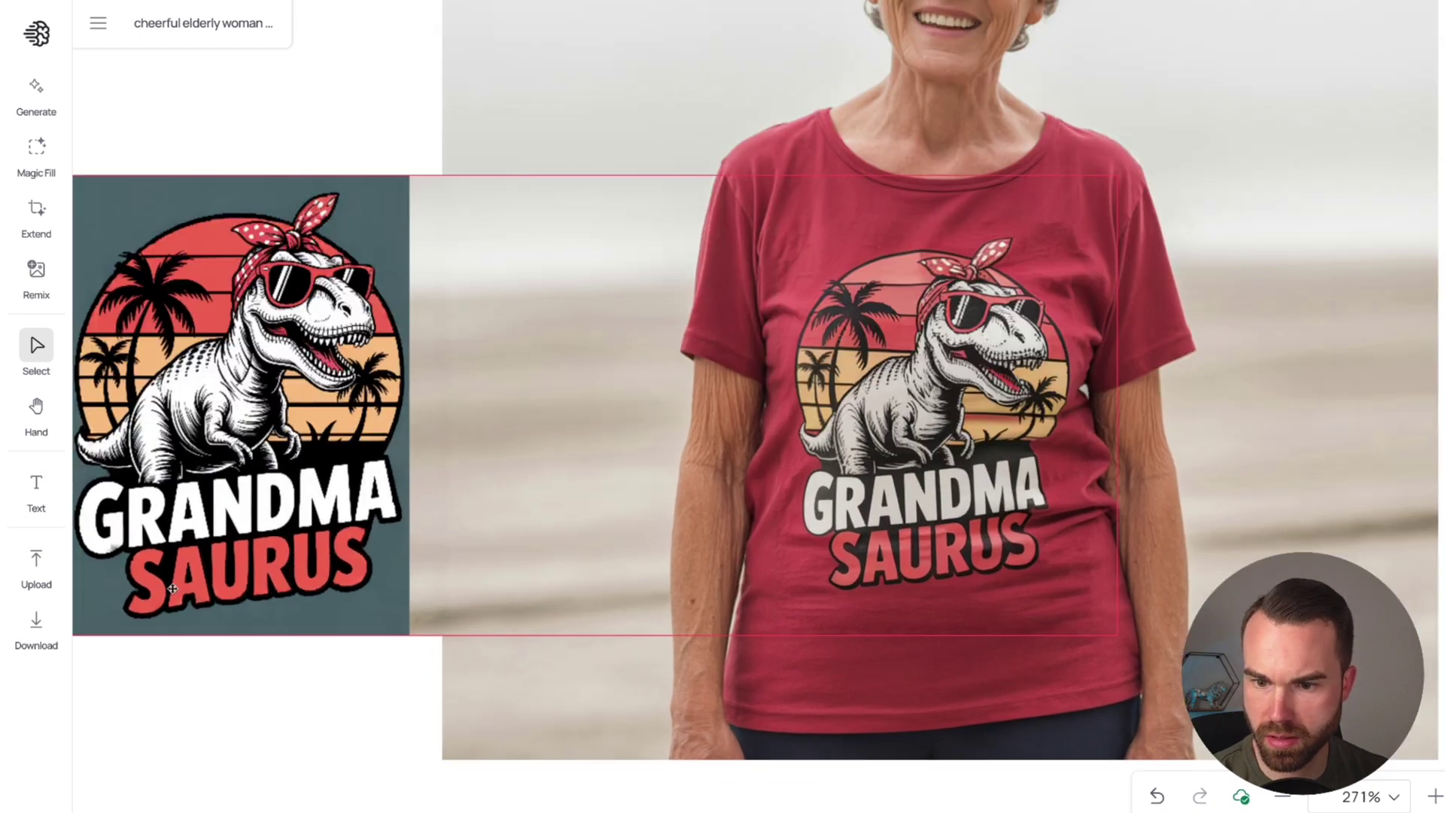
scroll(131, 640, "up", 1)
scroll(259, 676, "down", 1)
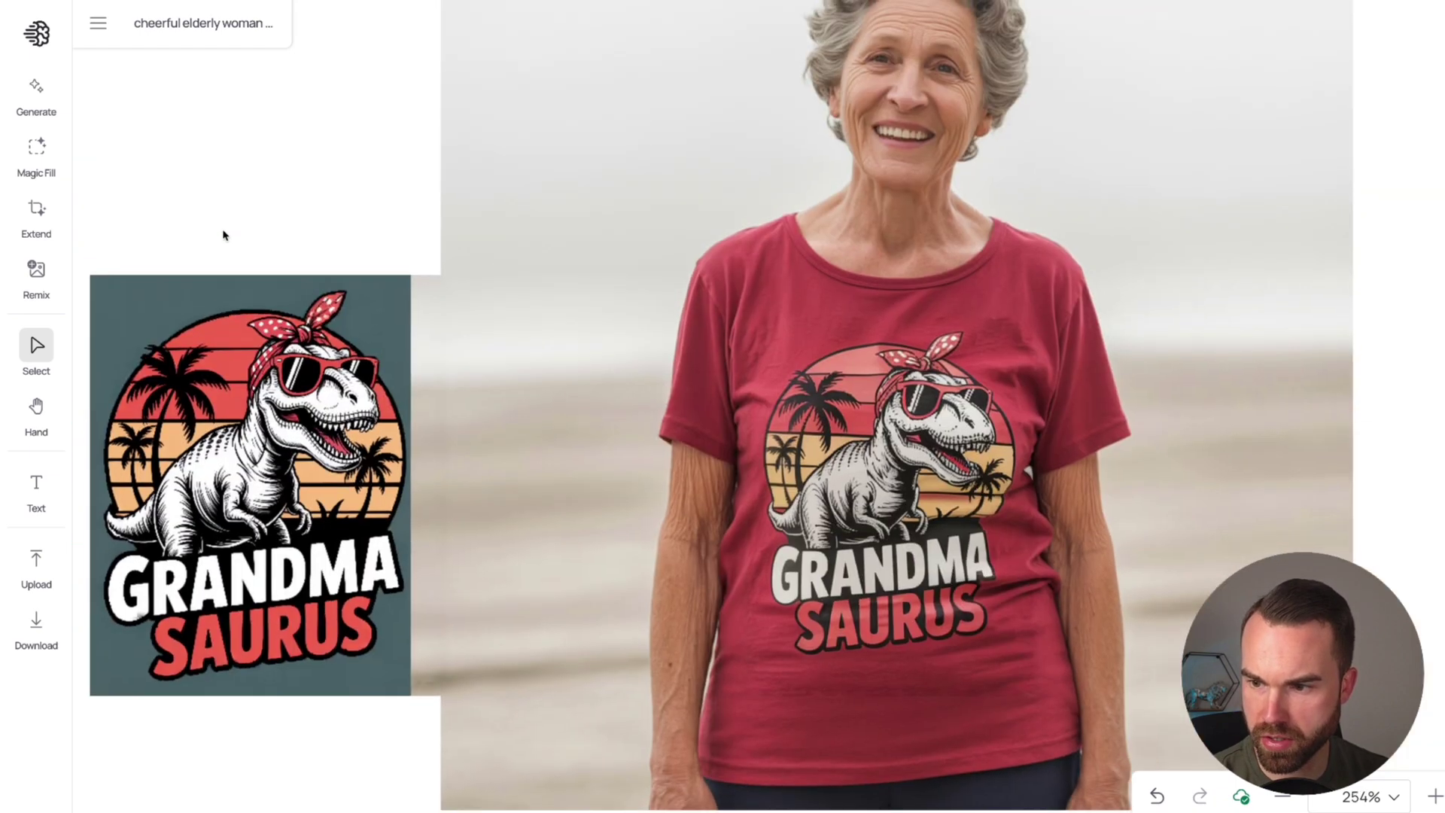
scroll(223, 232, "up", 1)
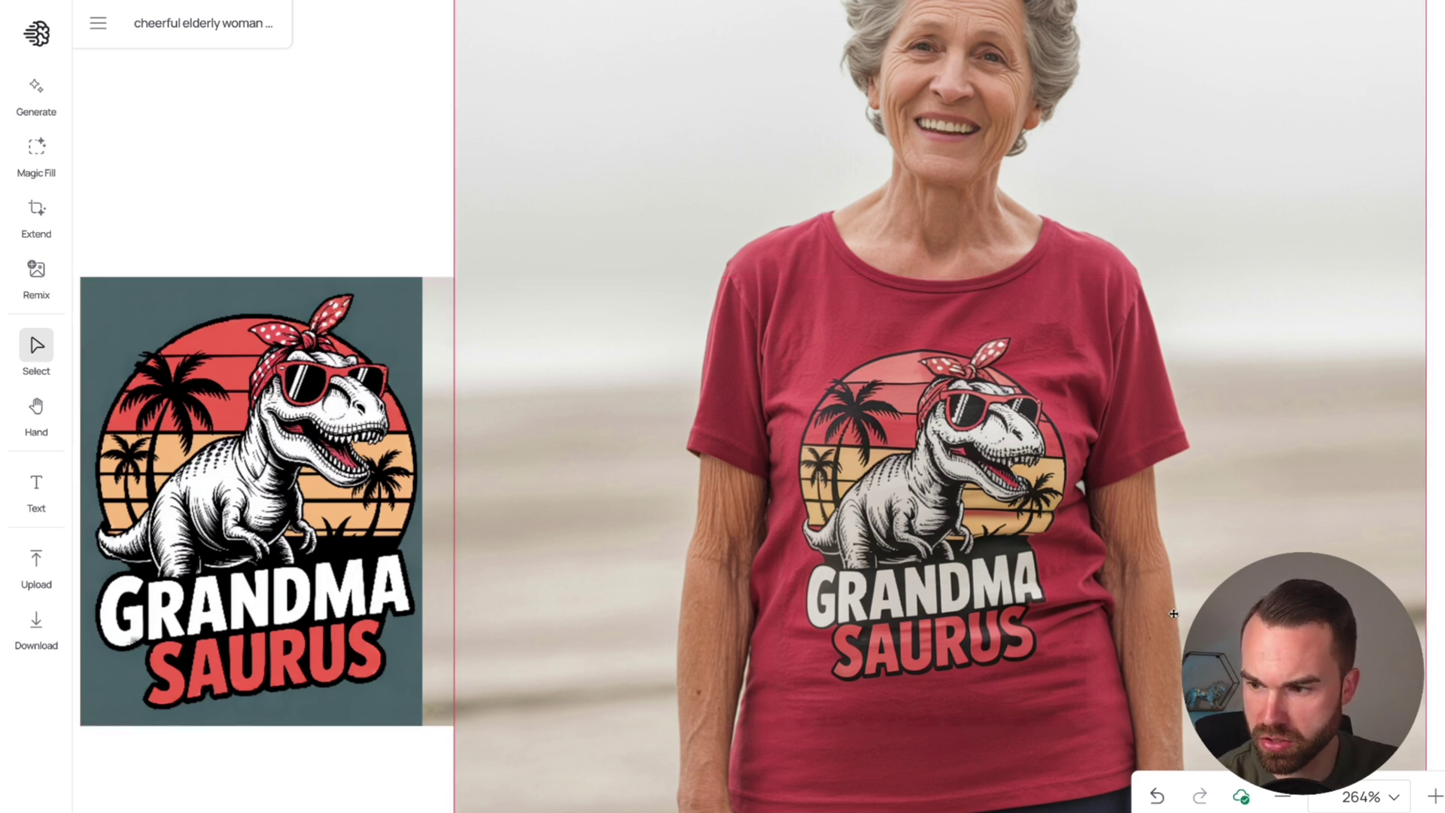
scroll(1161, 592, "up", 5)
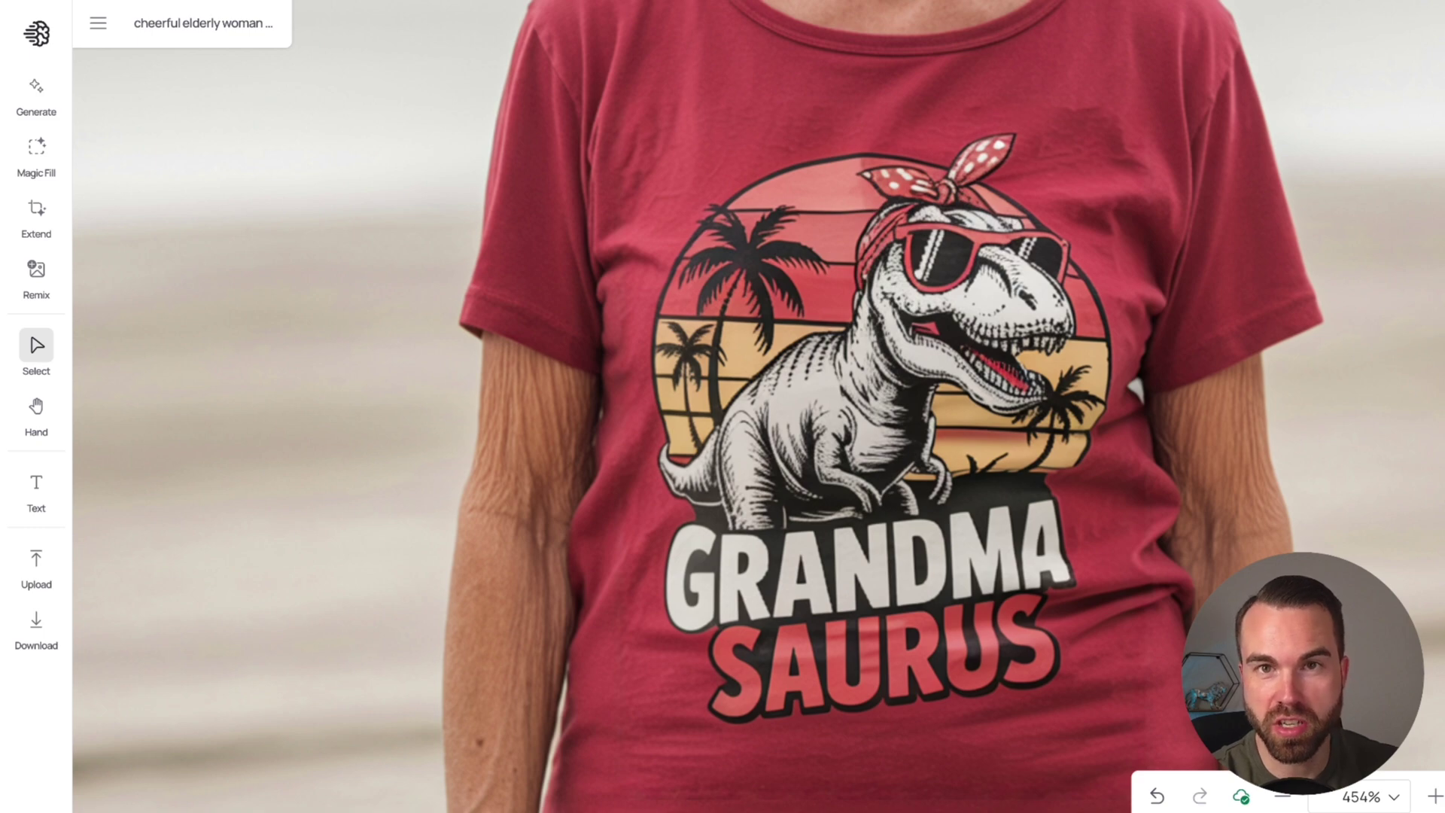
scroll(1337, 535, "down", 6)
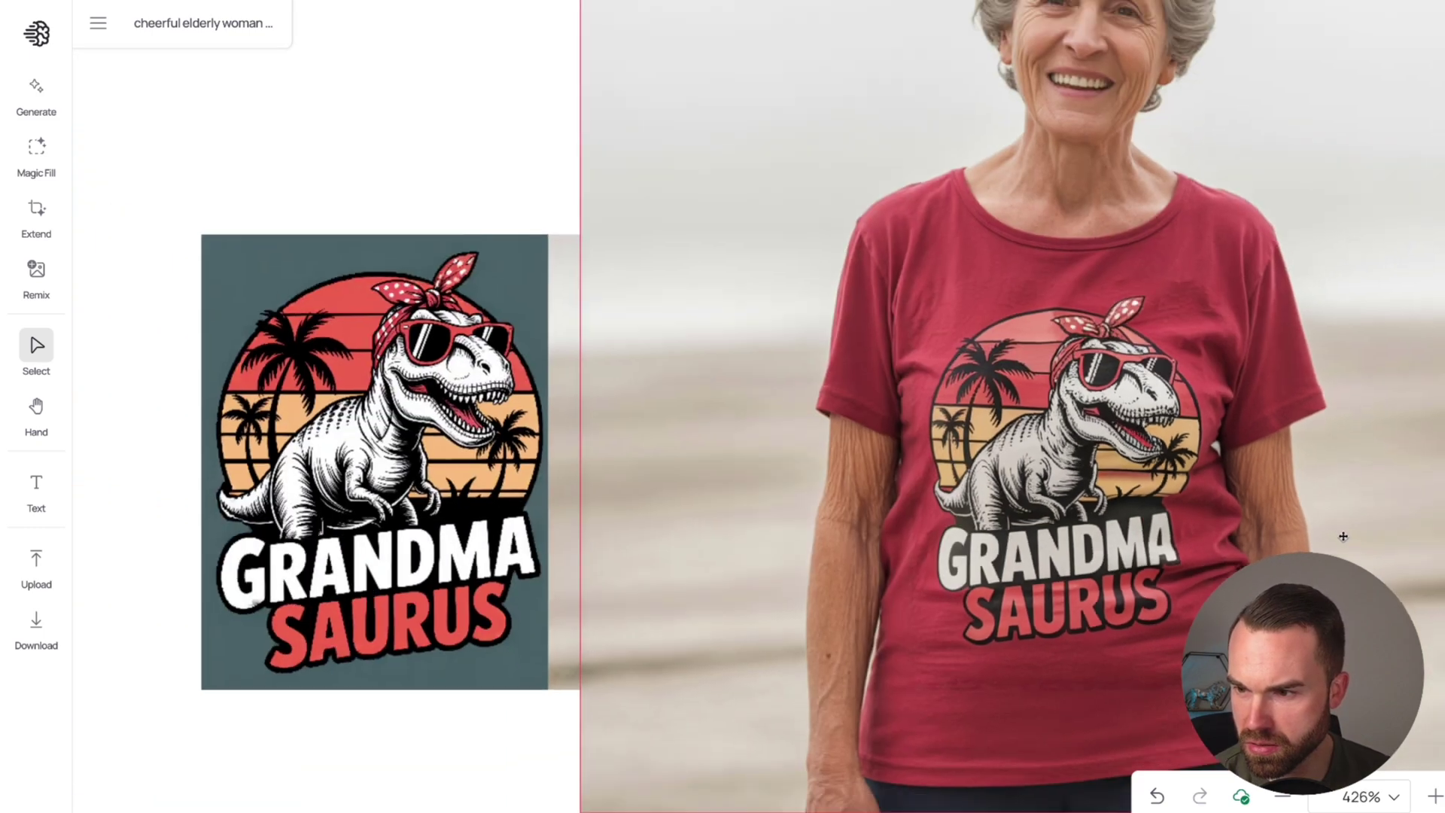
scroll(1274, 449, "down", 3)
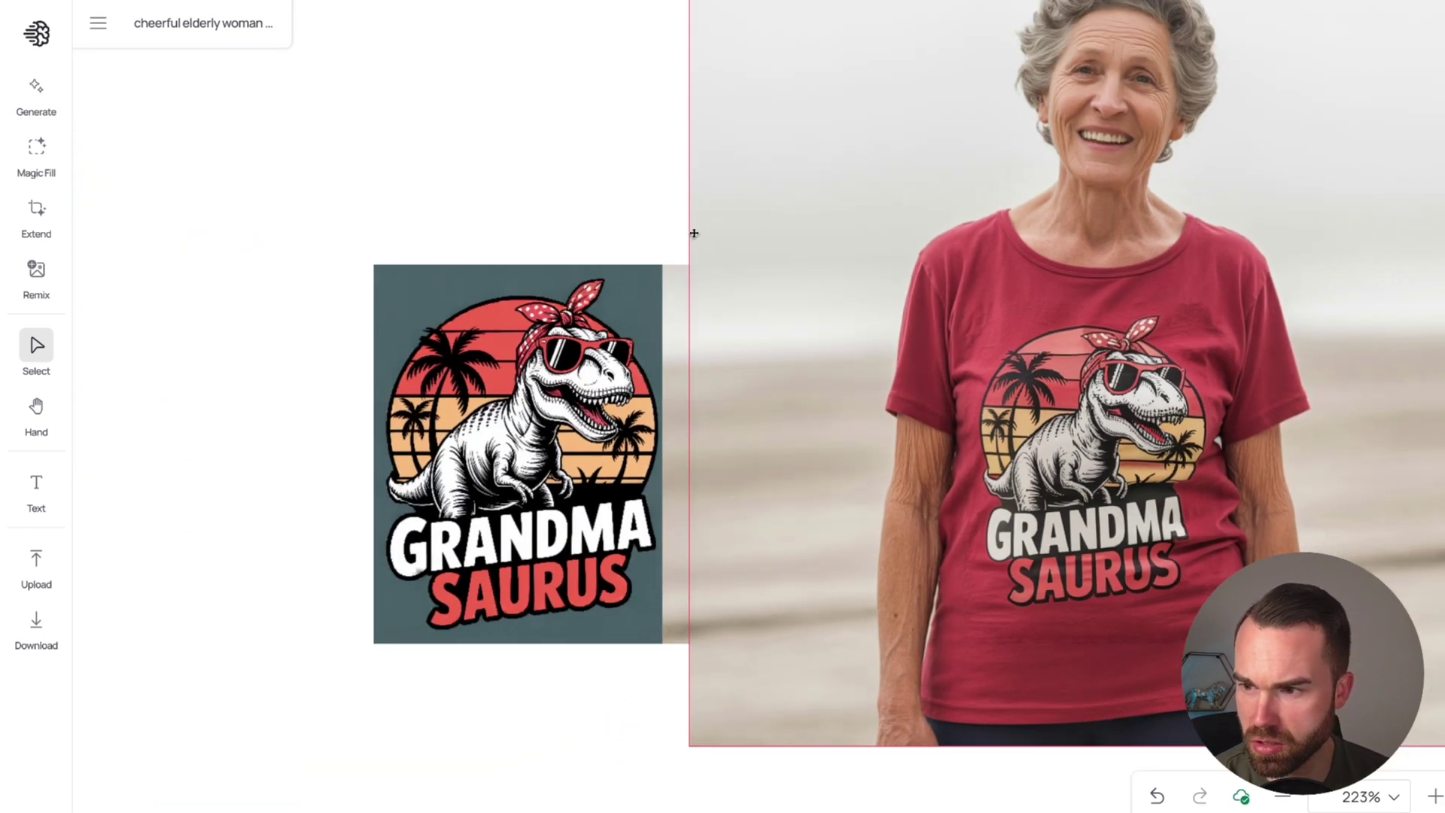
scroll(539, 181, "down", 2)
scroll(1252, 294, "right", 2)
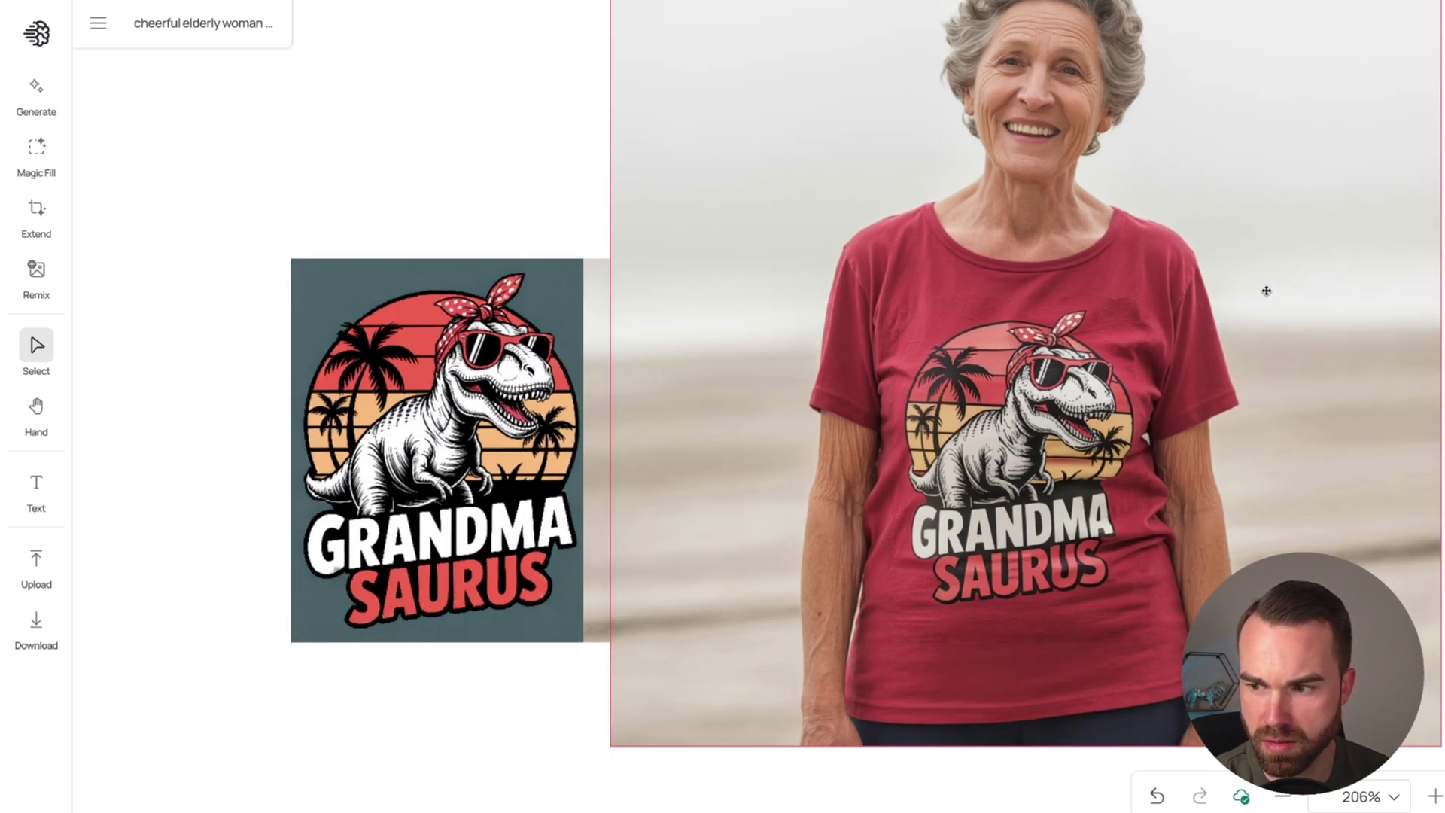
scroll(1267, 290, "up", 3)
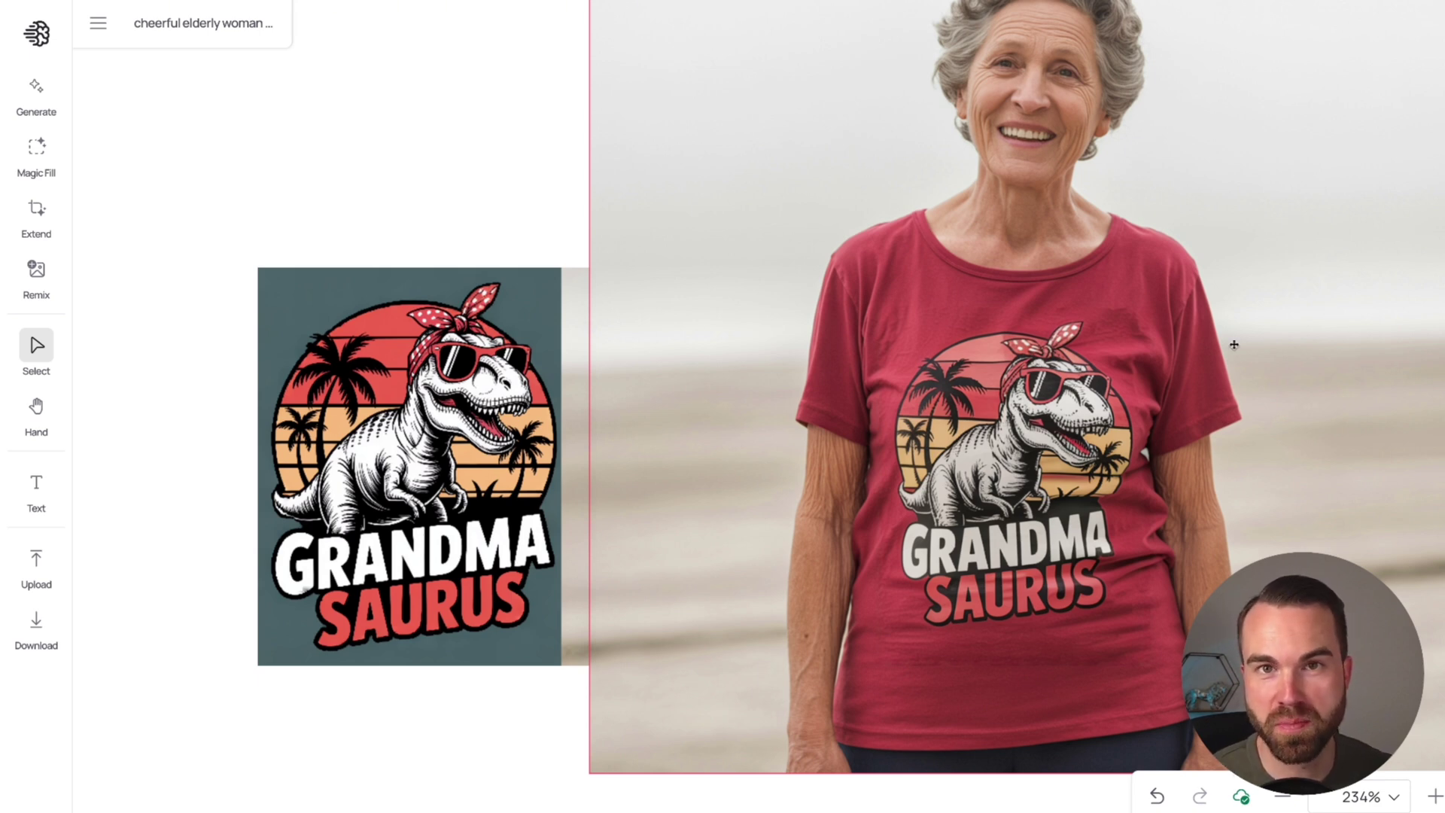
scroll(1235, 344, "down", 5)
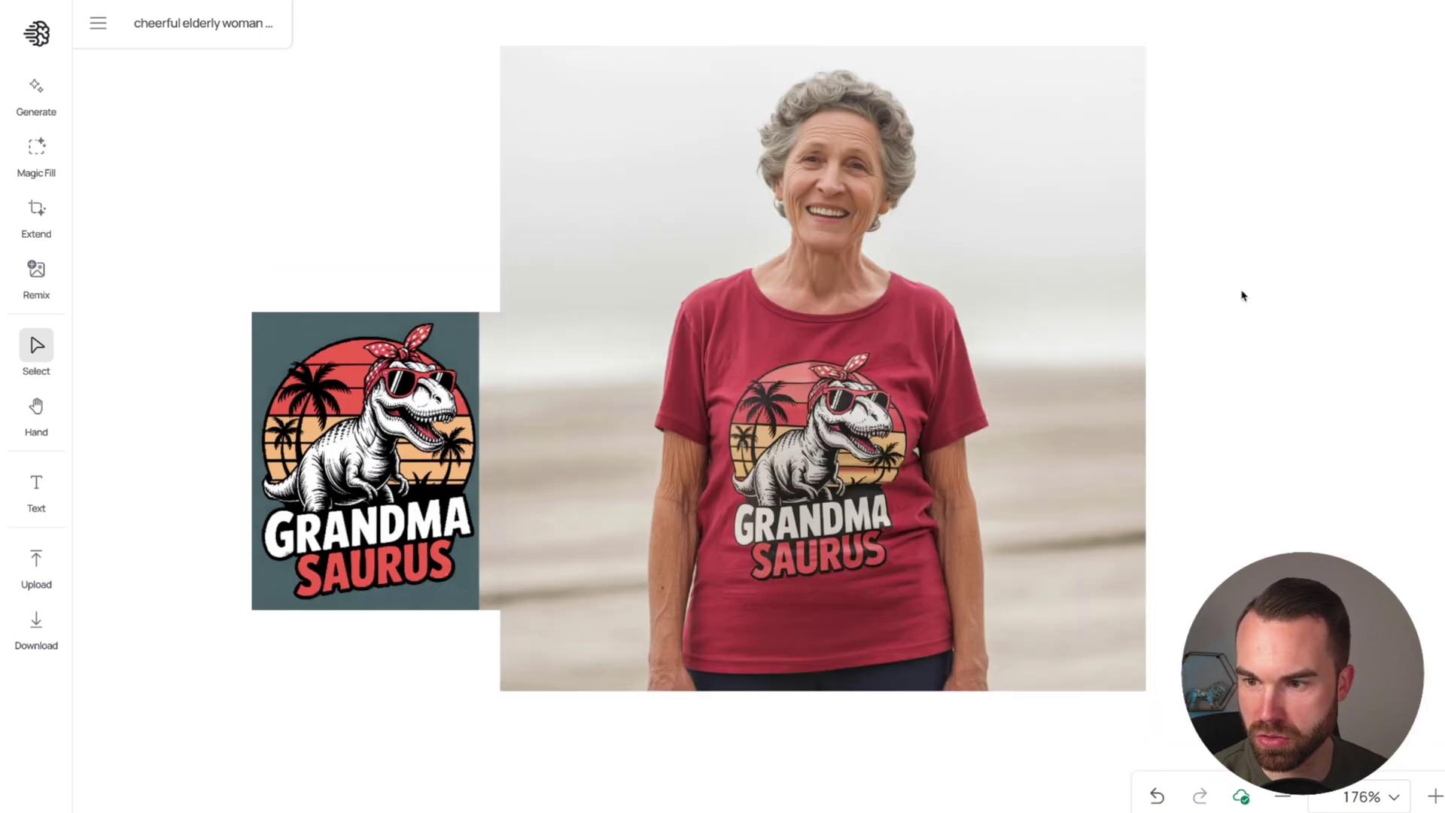
scroll(1232, 364, "up", 2)
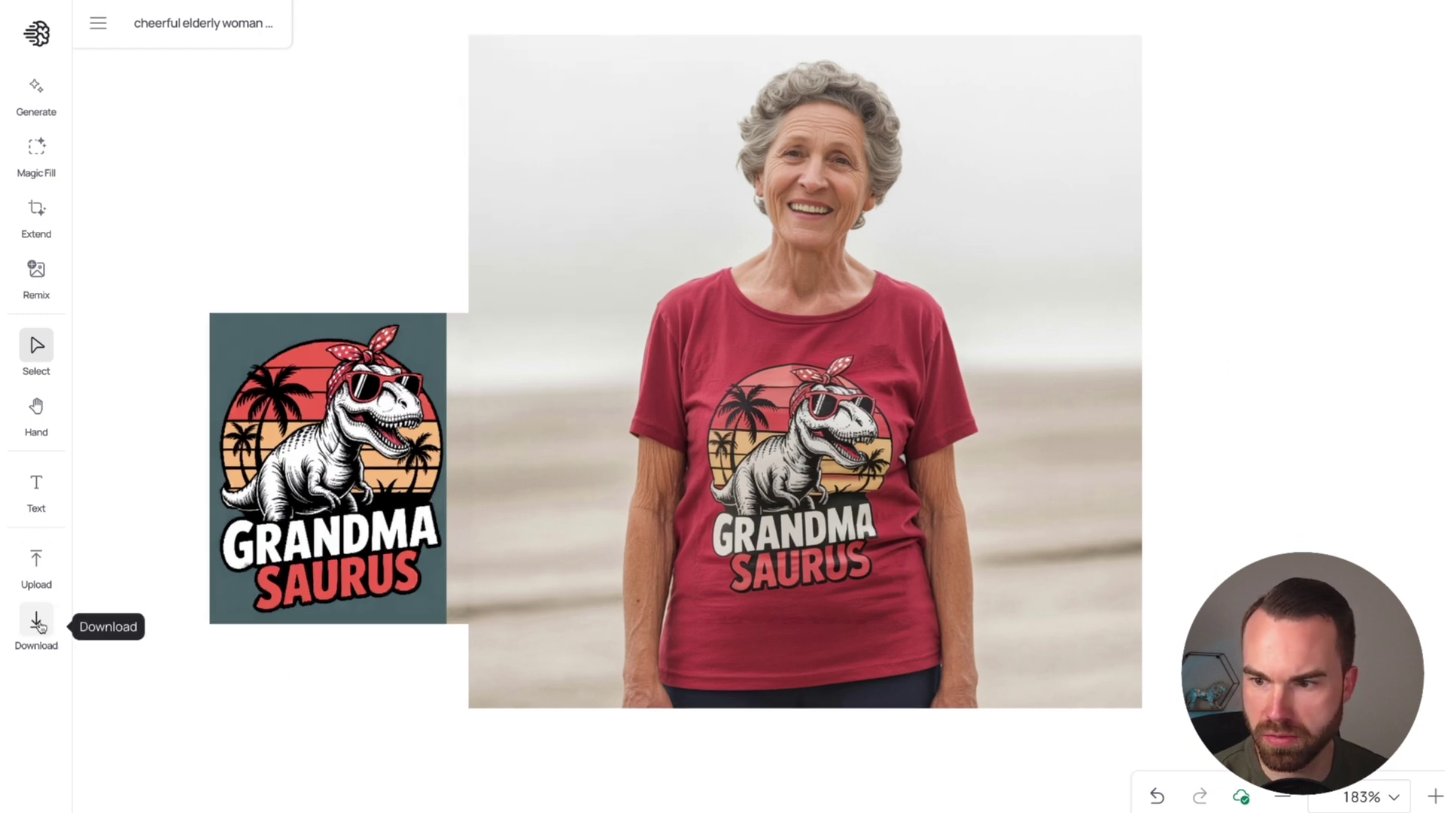
Step: Download the woman's photo with the printed t-shirt at 1024 × 1024 and open the downloaded file
left_click(36, 622)
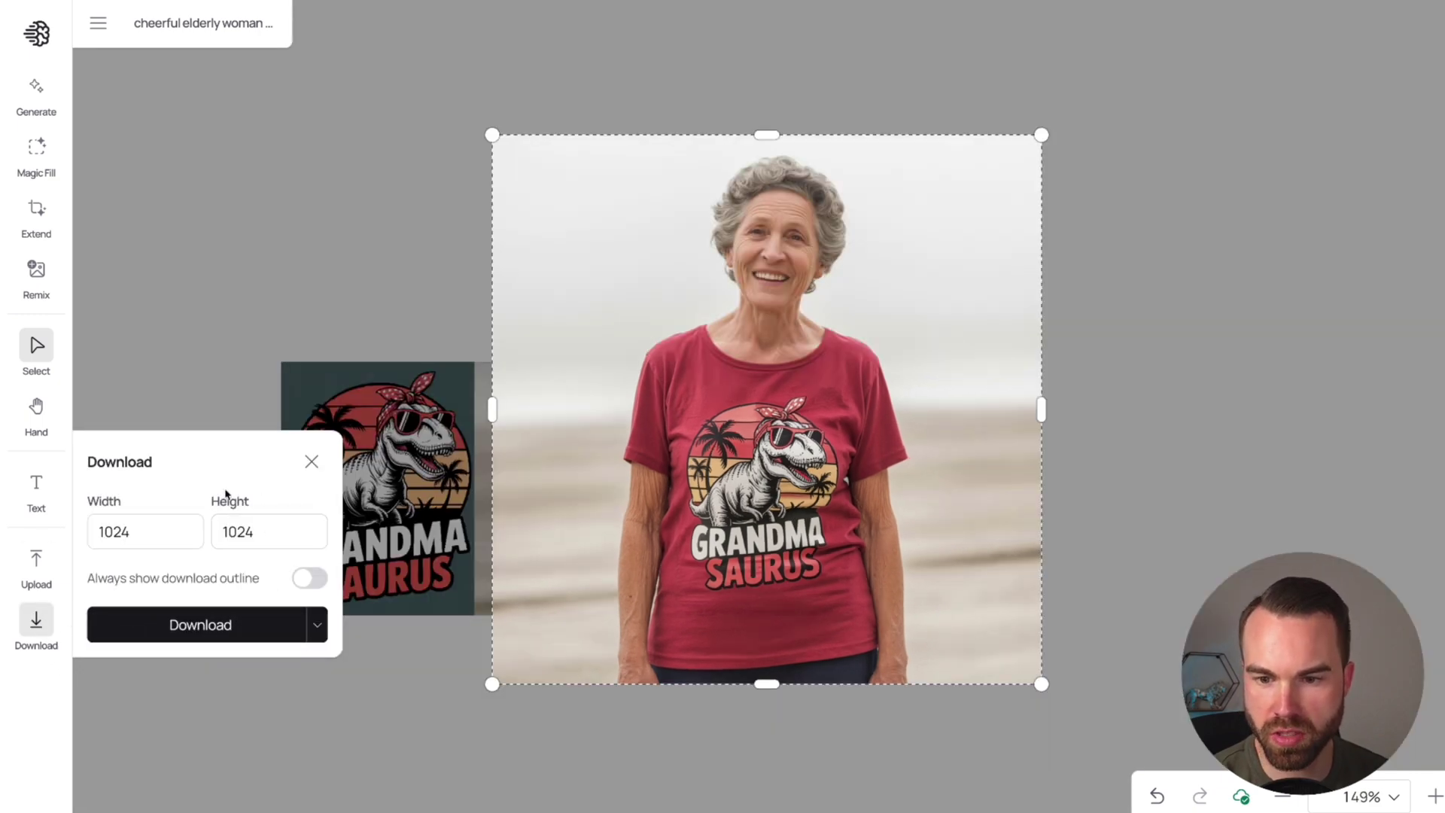
left_click(186, 625)
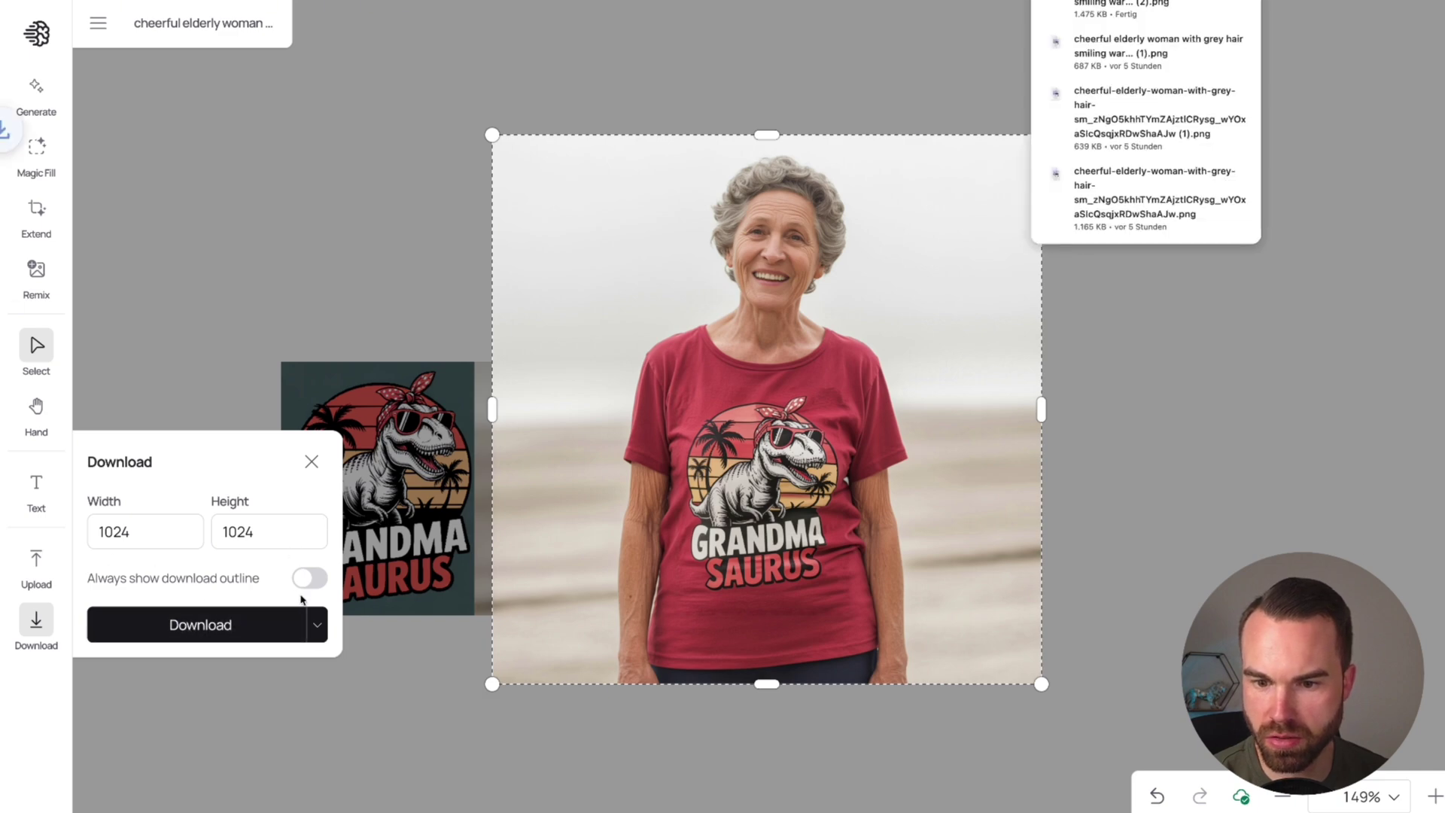
double_click(1129, 23)
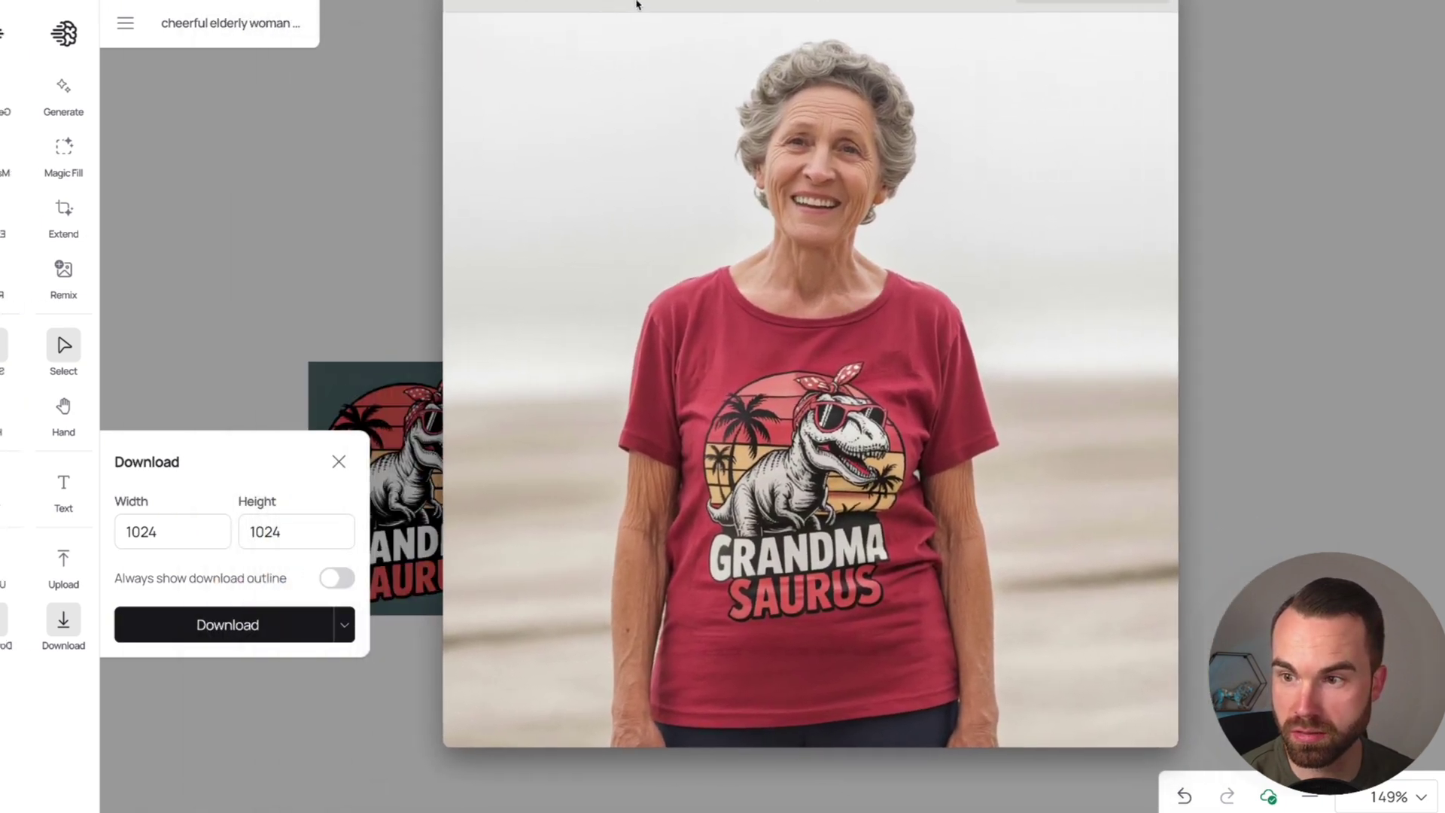